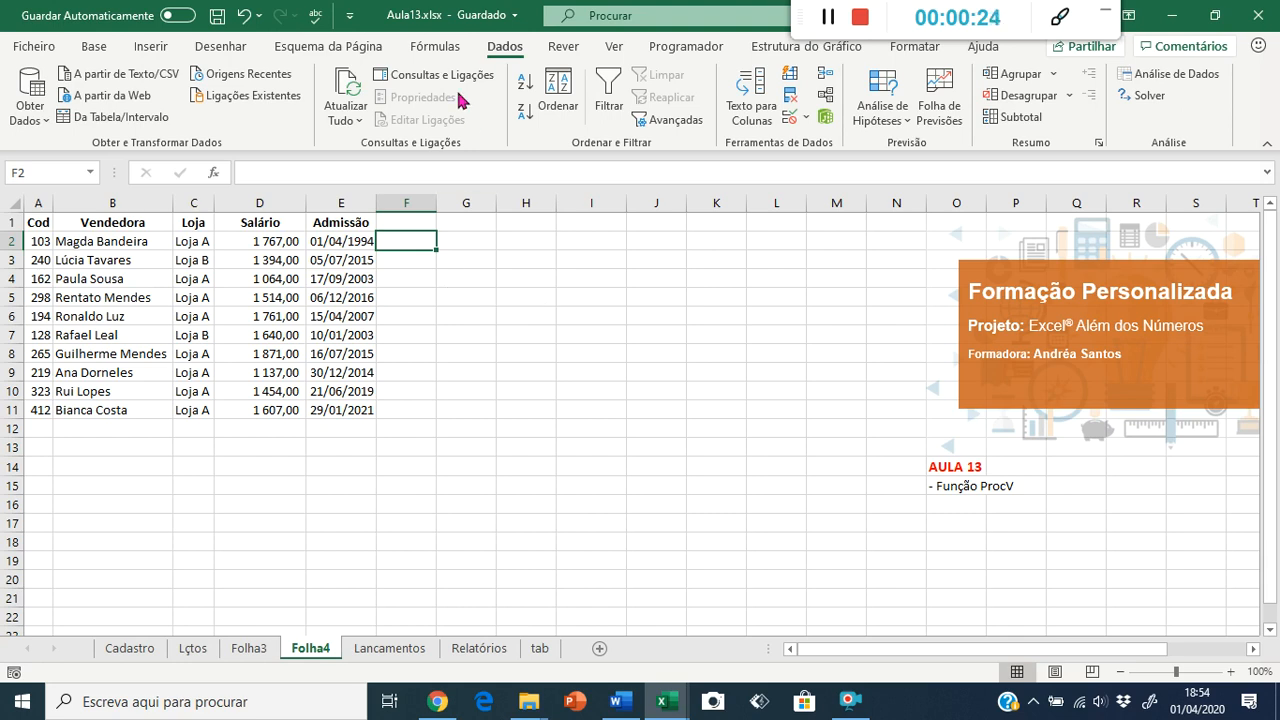
left_click(508, 234)
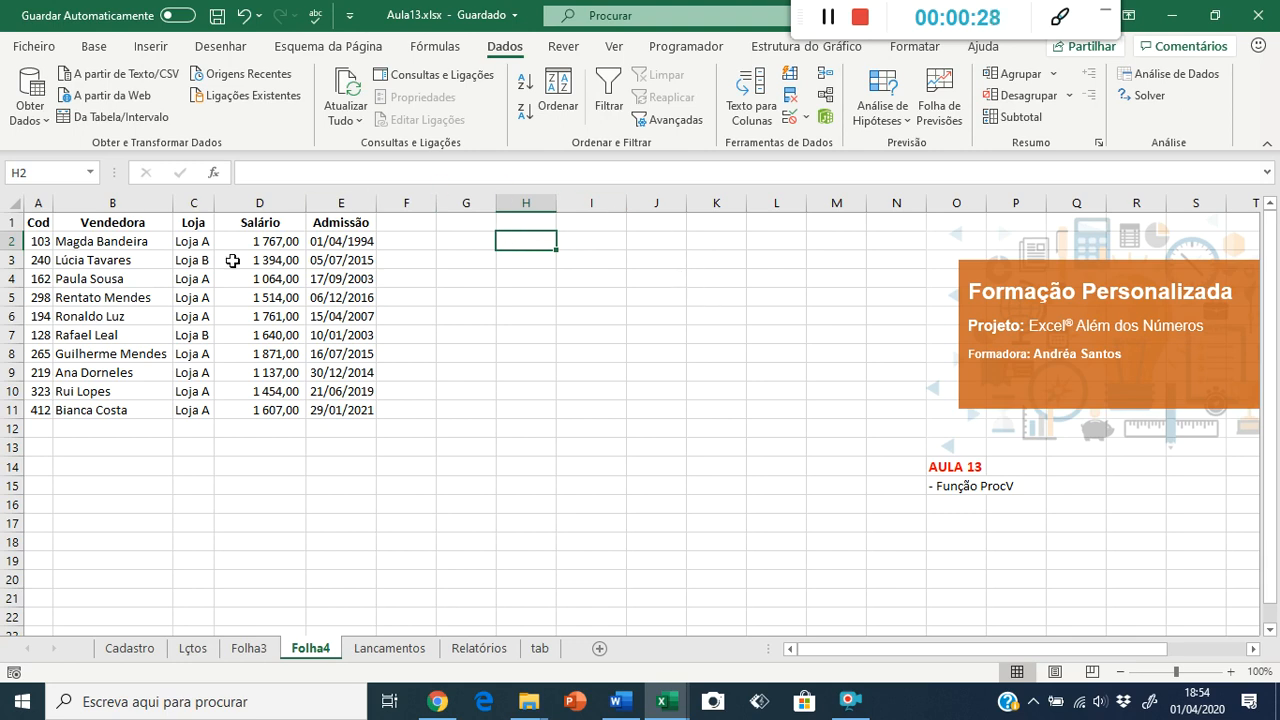
left_click(102, 297)
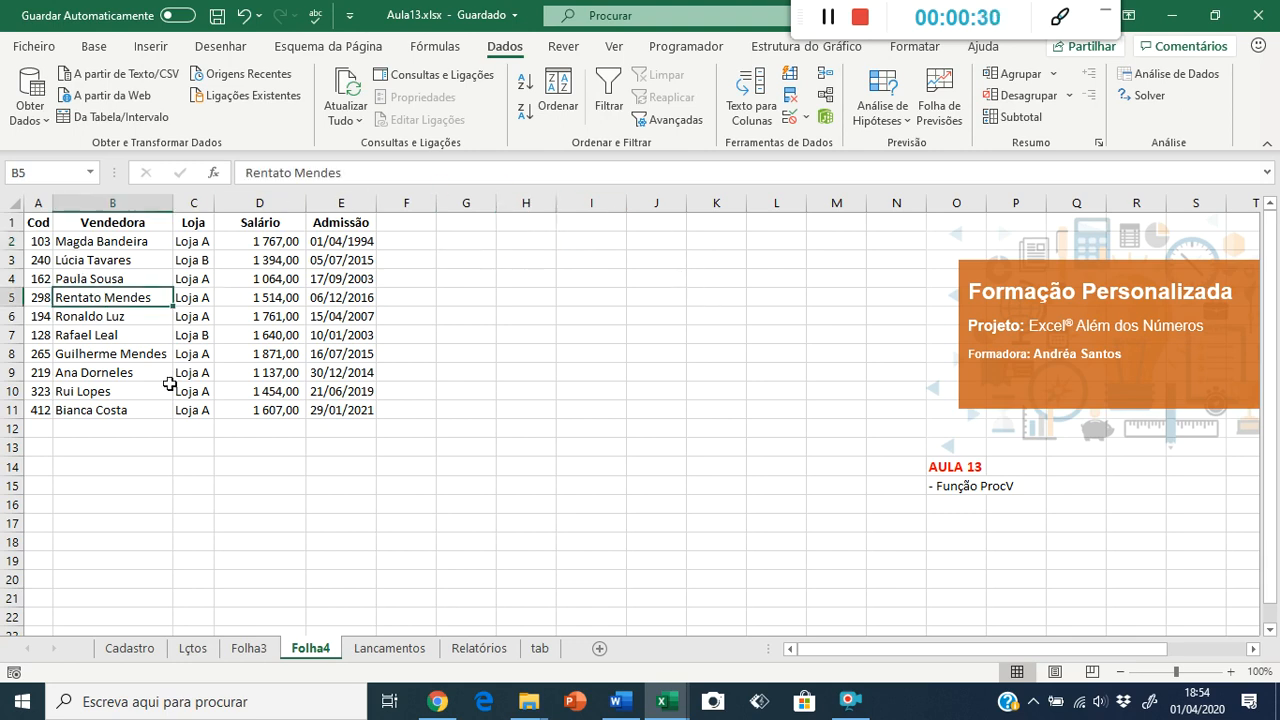
left_click(316, 345)
left_click(325, 221)
left_click(100, 260)
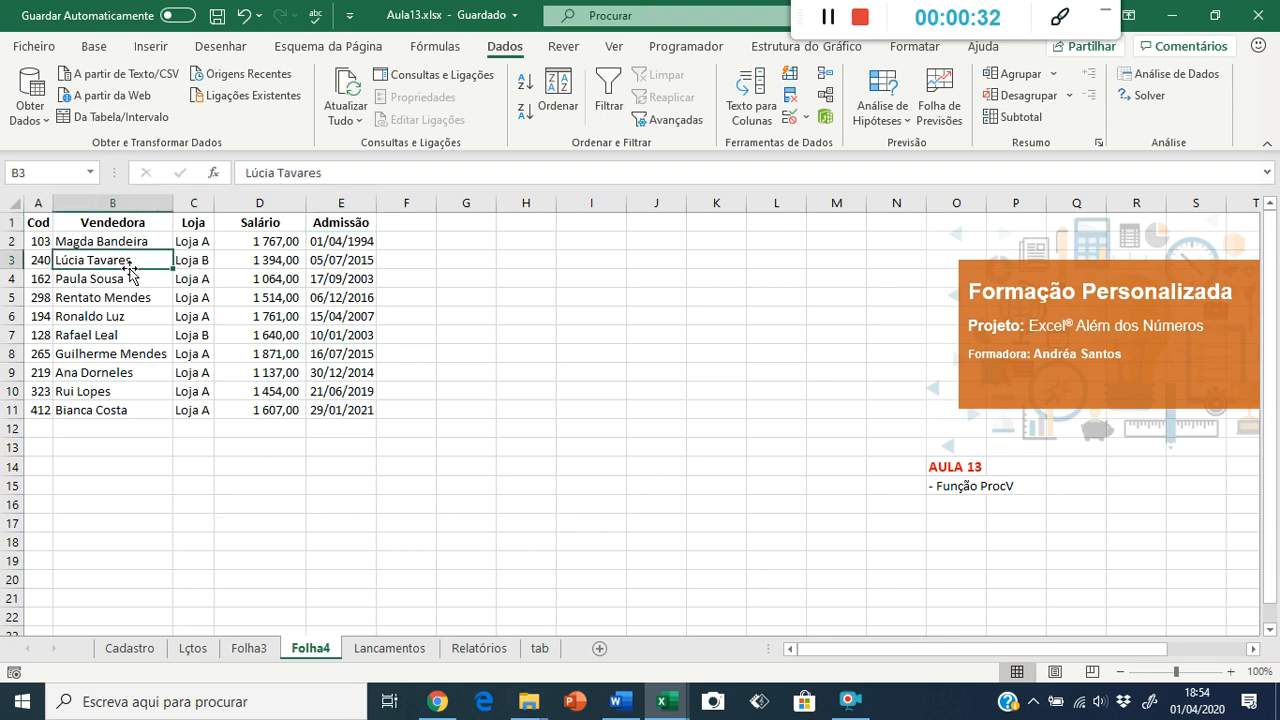
Step: Enter the label Cód in cell H2 and the lookup code 103 in cell I2
left_click(501, 246)
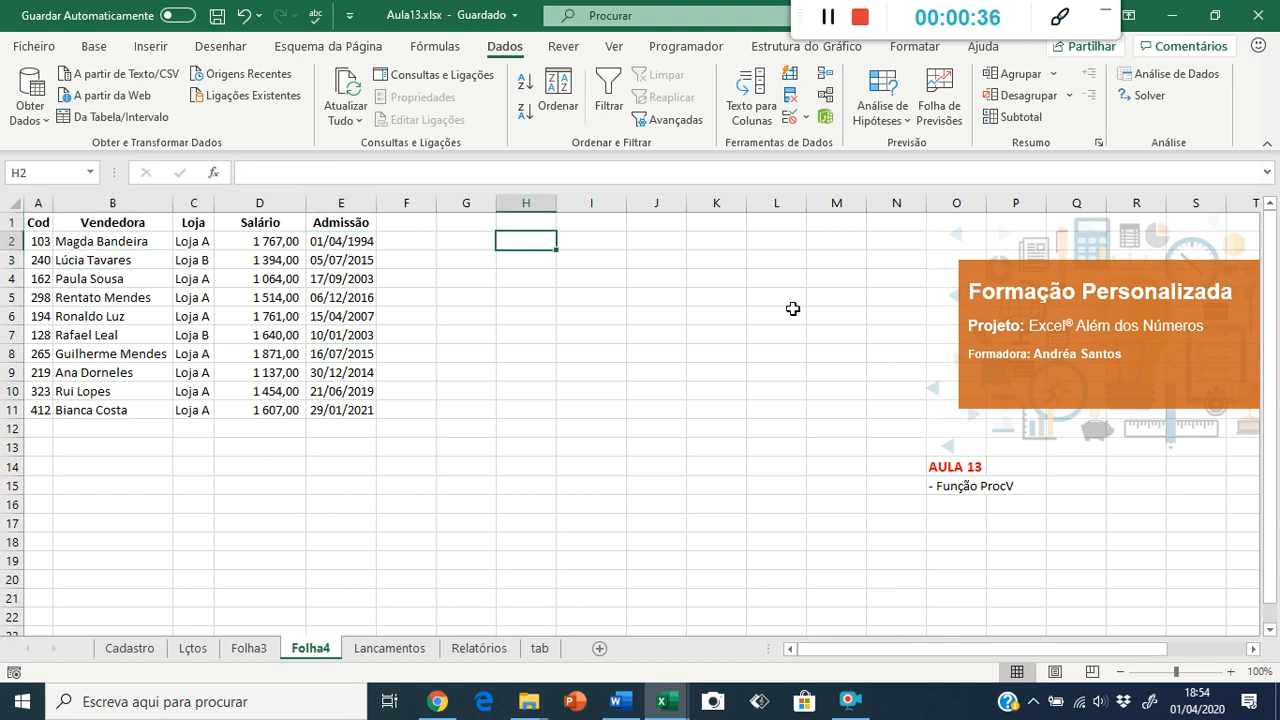
left_click(94, 47)
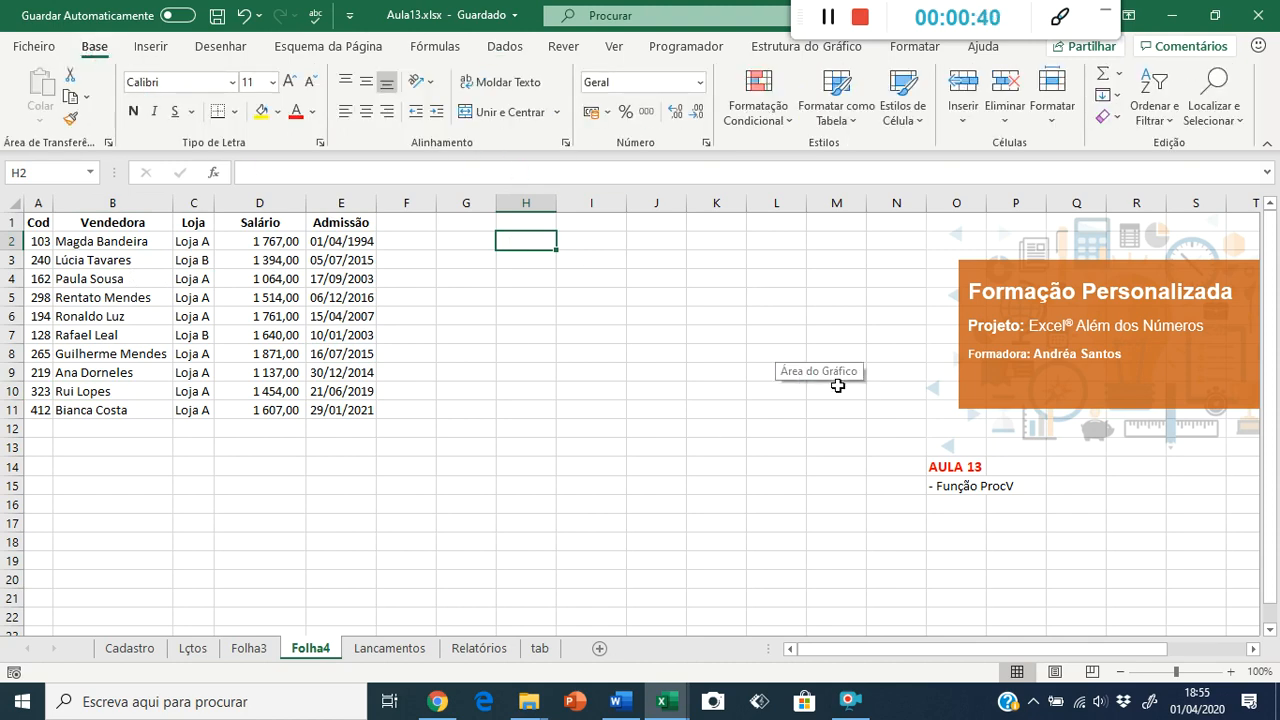
type("Cód")
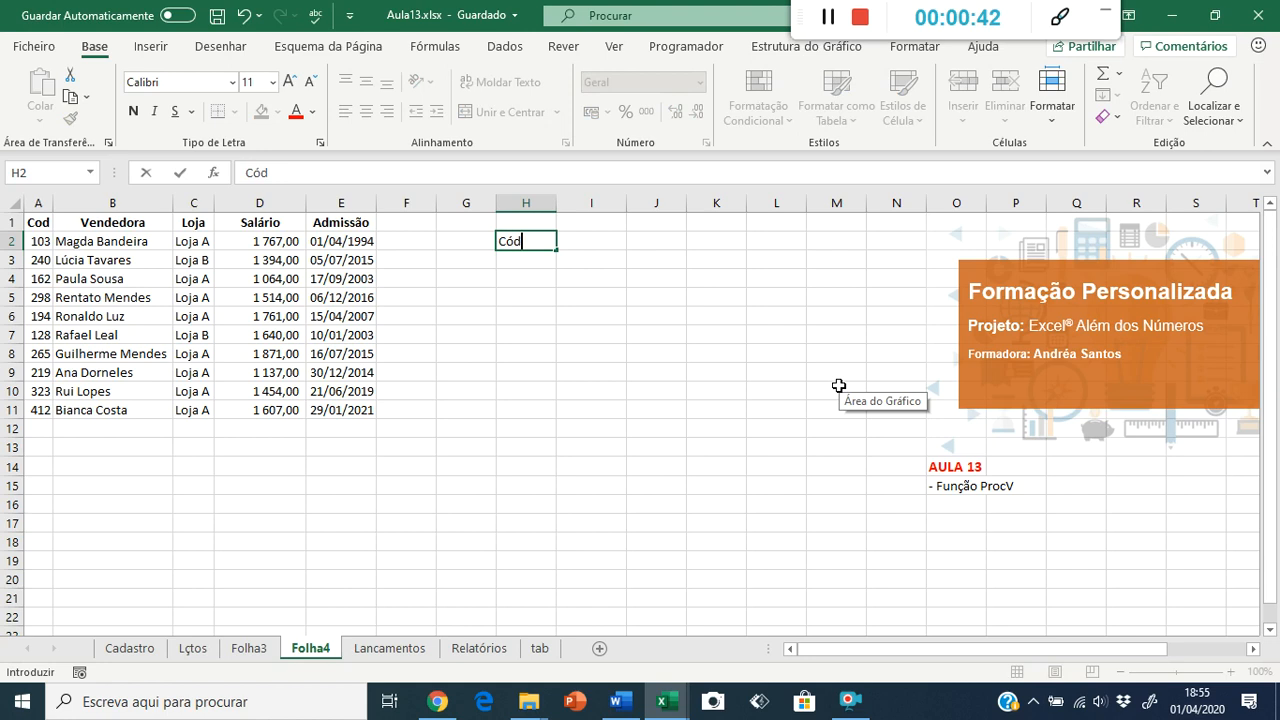
key("Tab")
type("103")
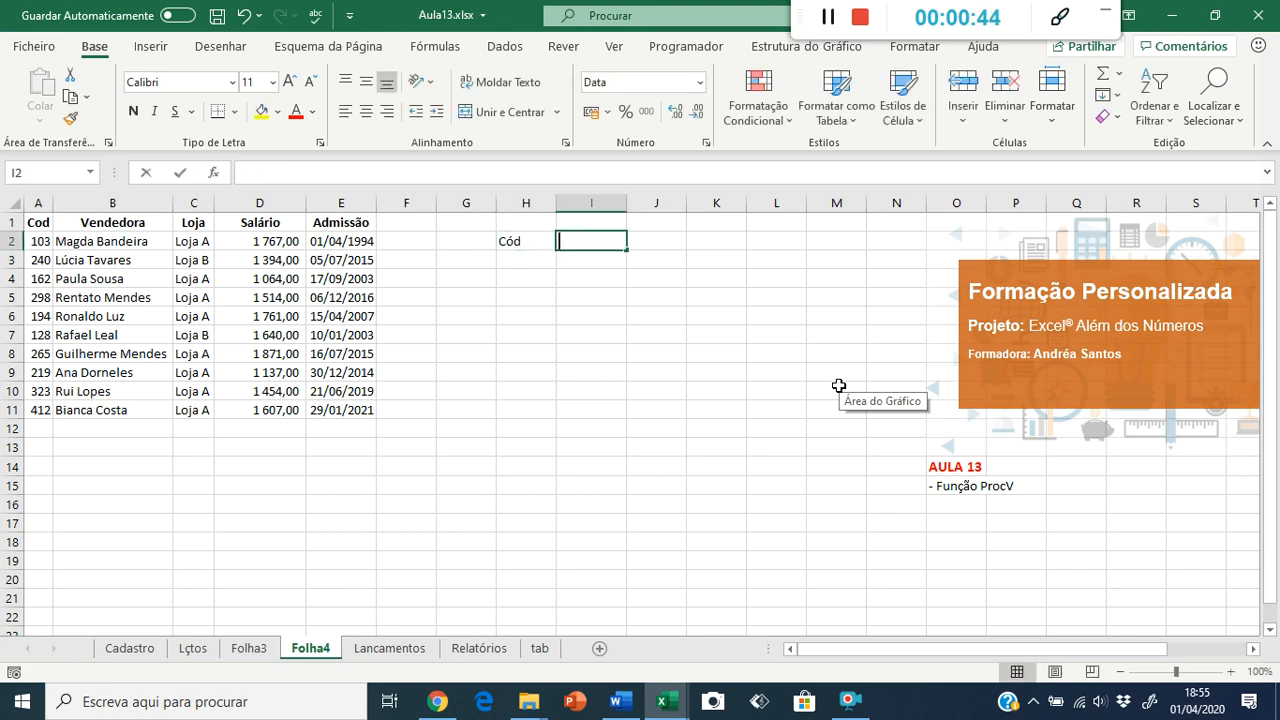
key("Return")
key("Up")
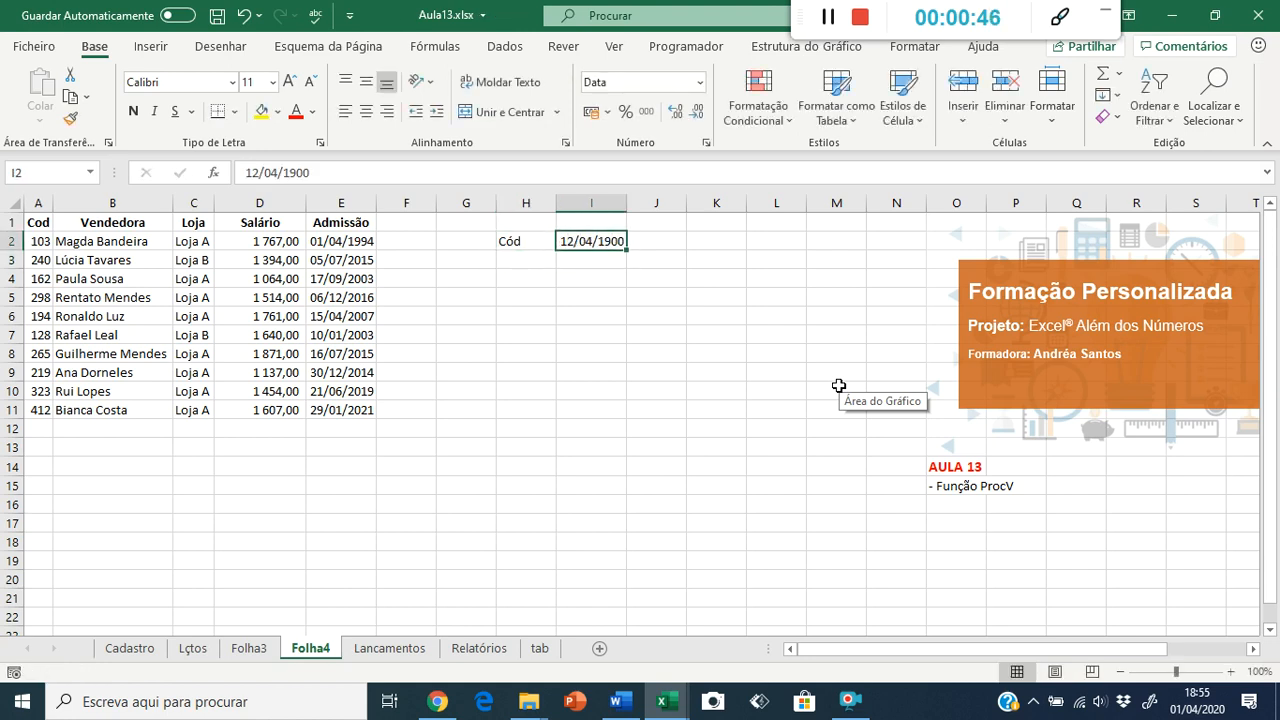
Step: Change the number format of cell I2 from a date to a plain number without decimals
left_click(701, 116)
left_click(700, 116)
left_click(700, 116)
Step: Enter the labels Vendedor, Loja, Salário and Dt. Admissão in cells H3 to H6
key("Left")
key("Down")
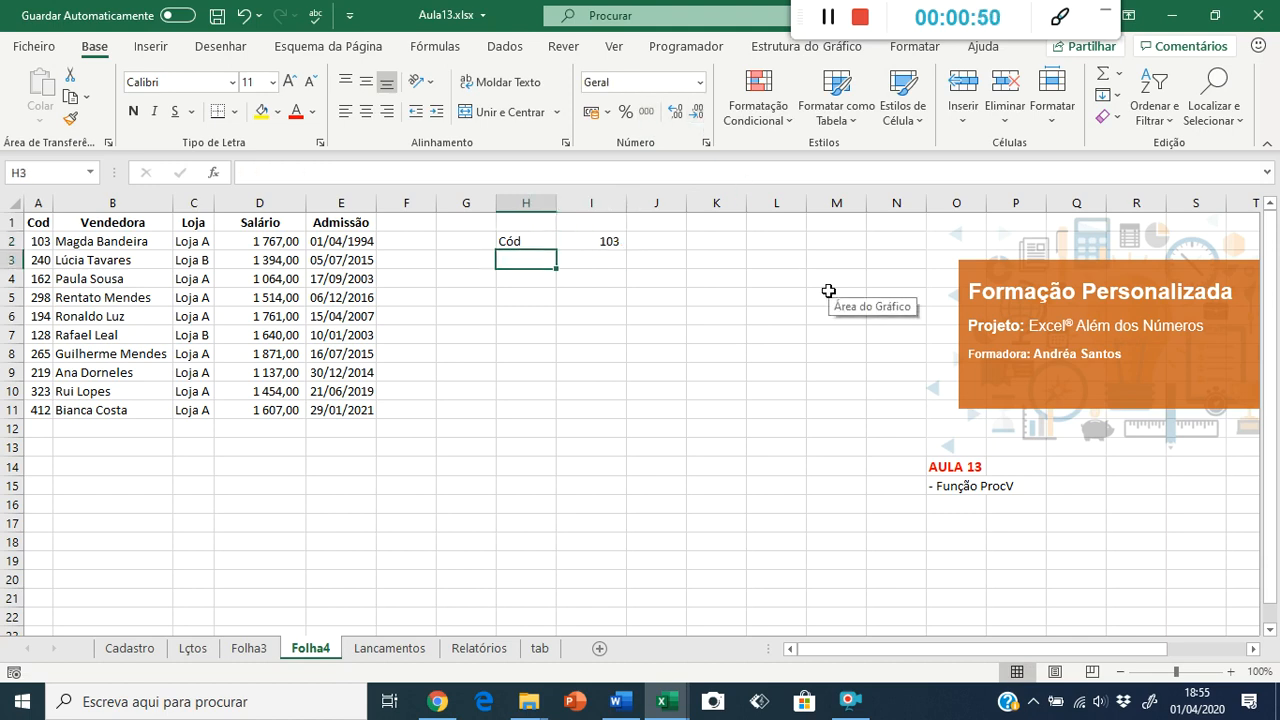
type("Vendedor")
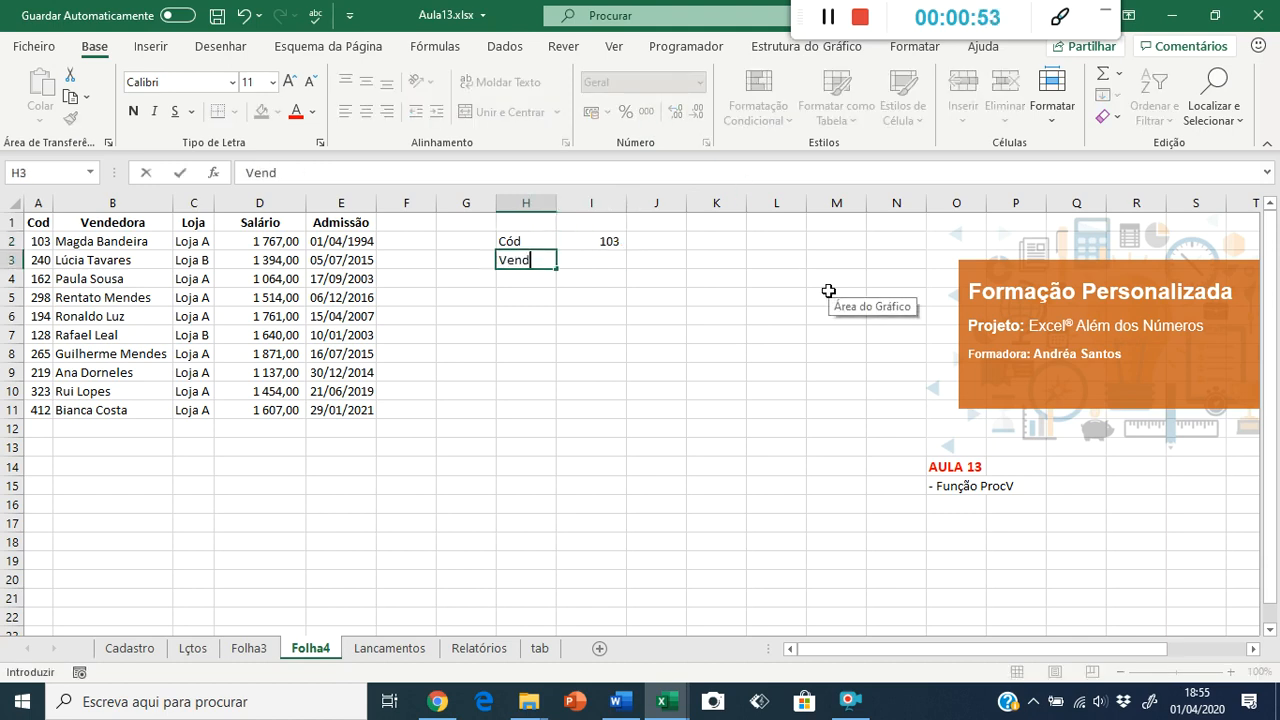
key("Return")
type("Loja")
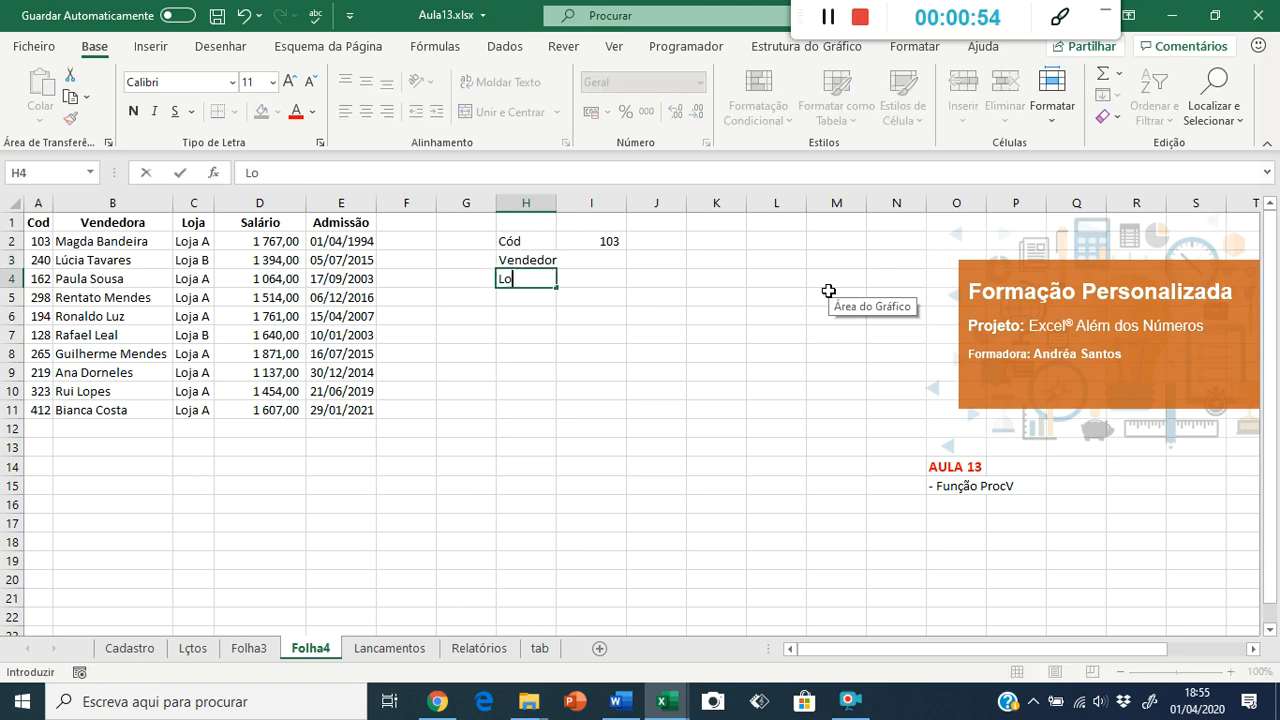
key("Return")
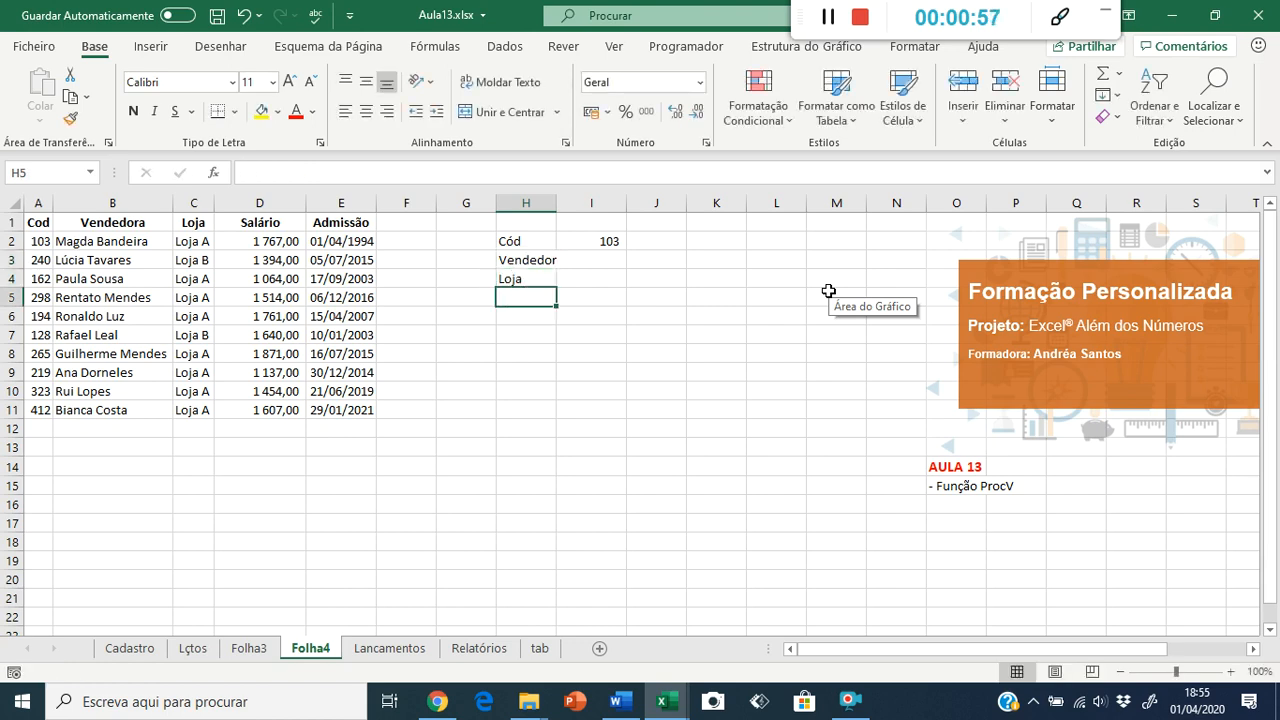
type("Salário")
key("Return")
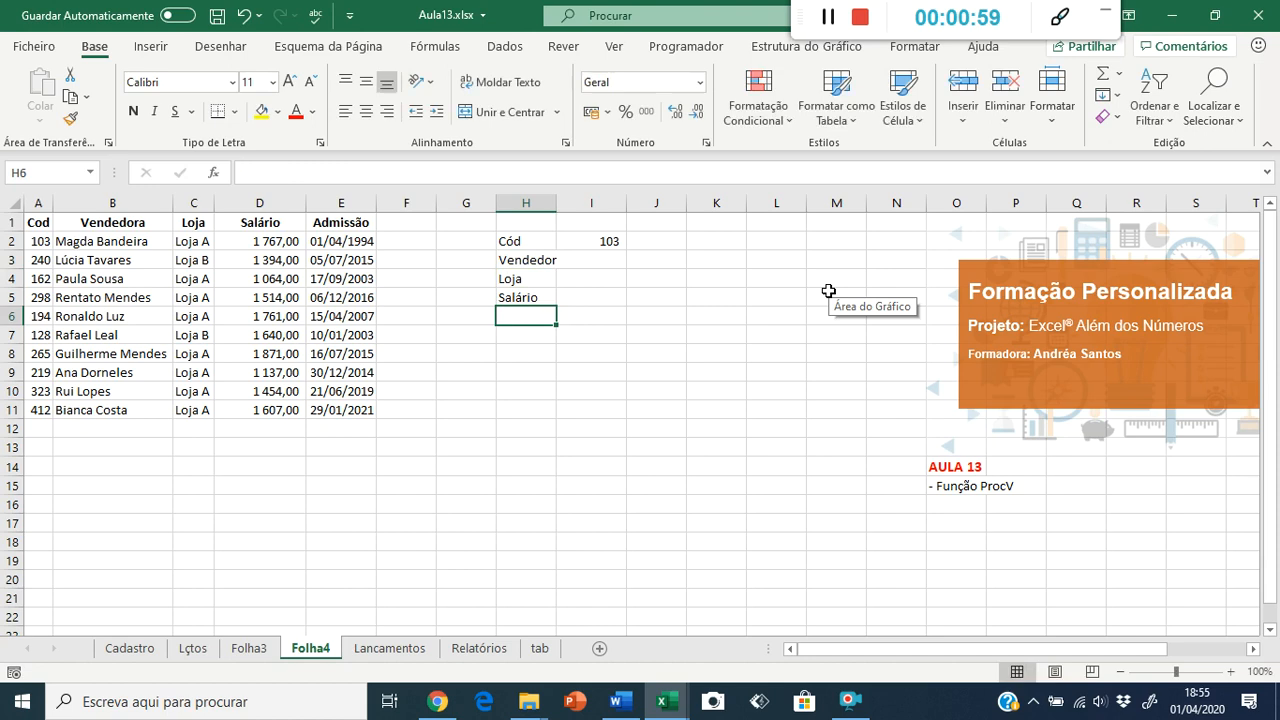
type("d")
key("Escape")
type("Dt. Admissão")
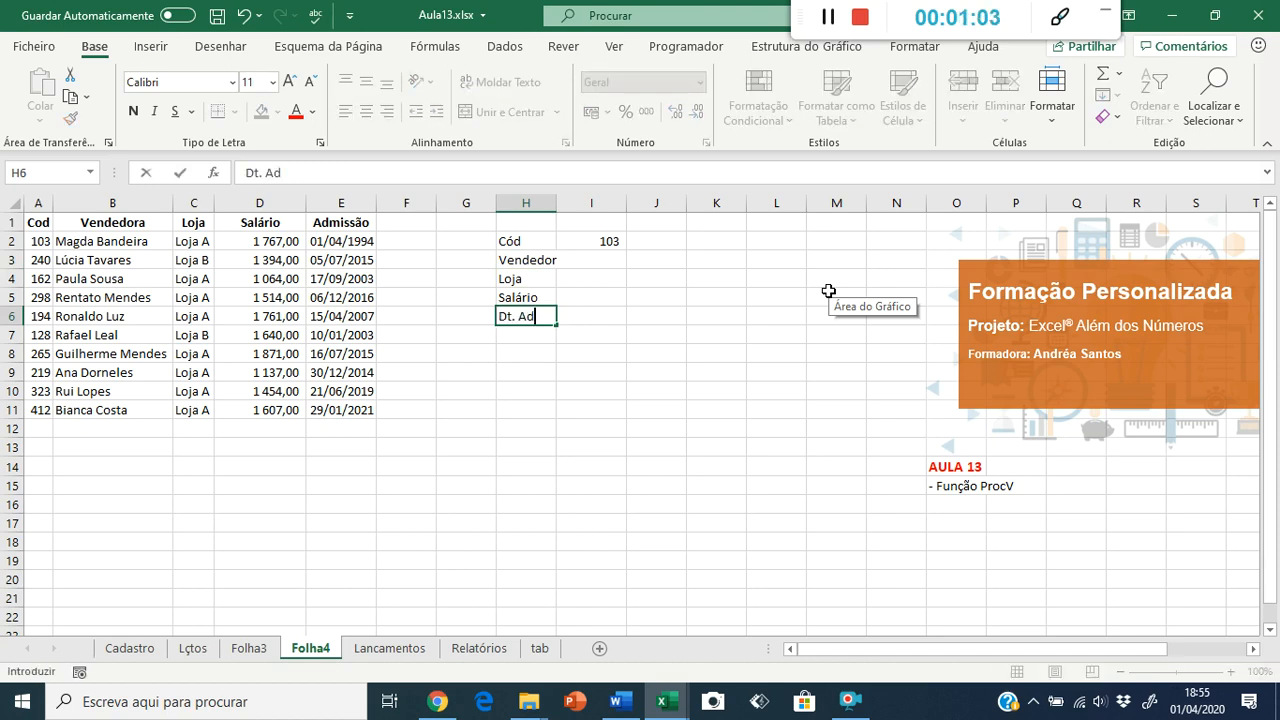
key("ctrl+Return")
Step: Autofit column H to the width of its longest label
key("Up")
key("Up")
key("Up")
key("Right")
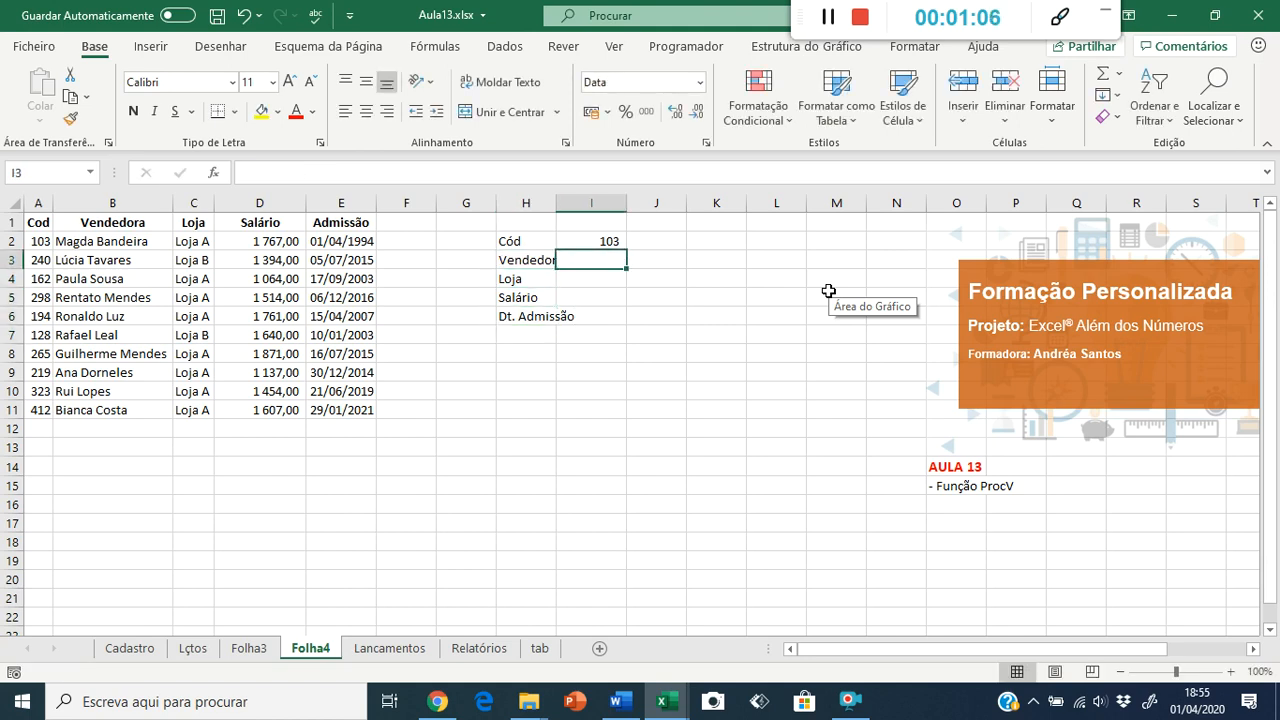
double_click(556, 201)
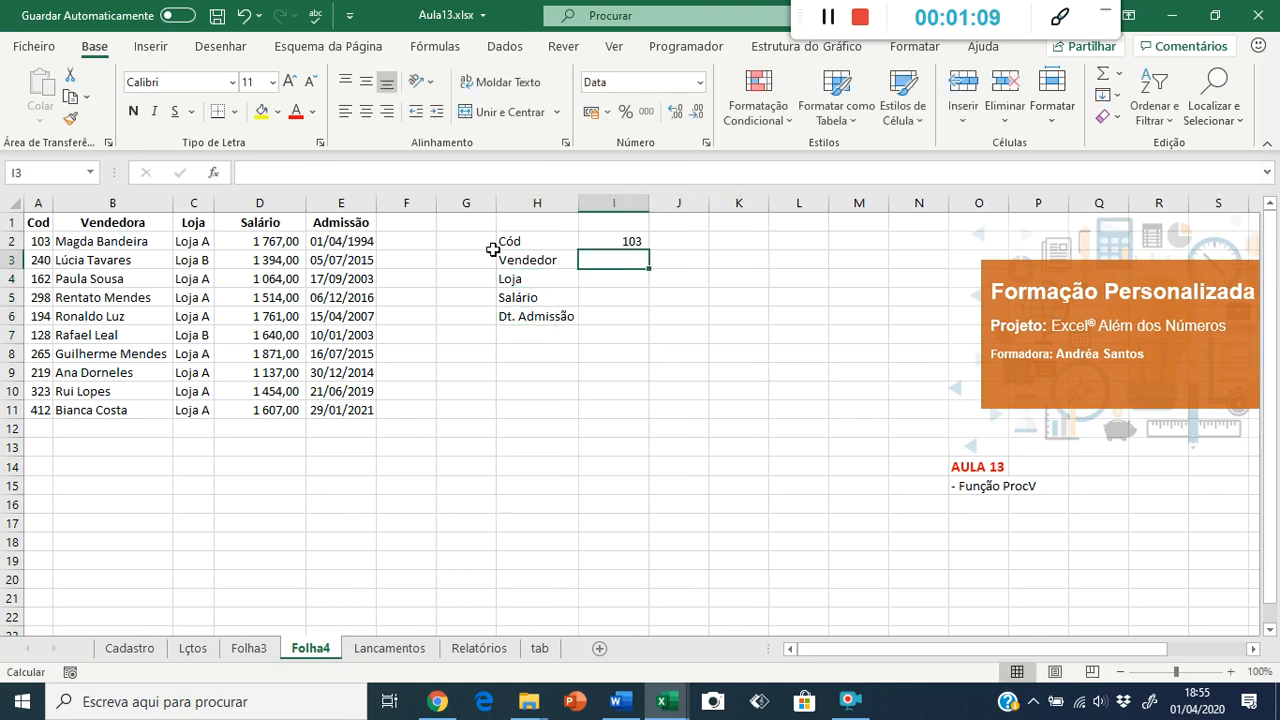
Step: Apply all borders to the lookup block H2:I6 and widen column I
left_click_drag(513, 249, 608, 310)
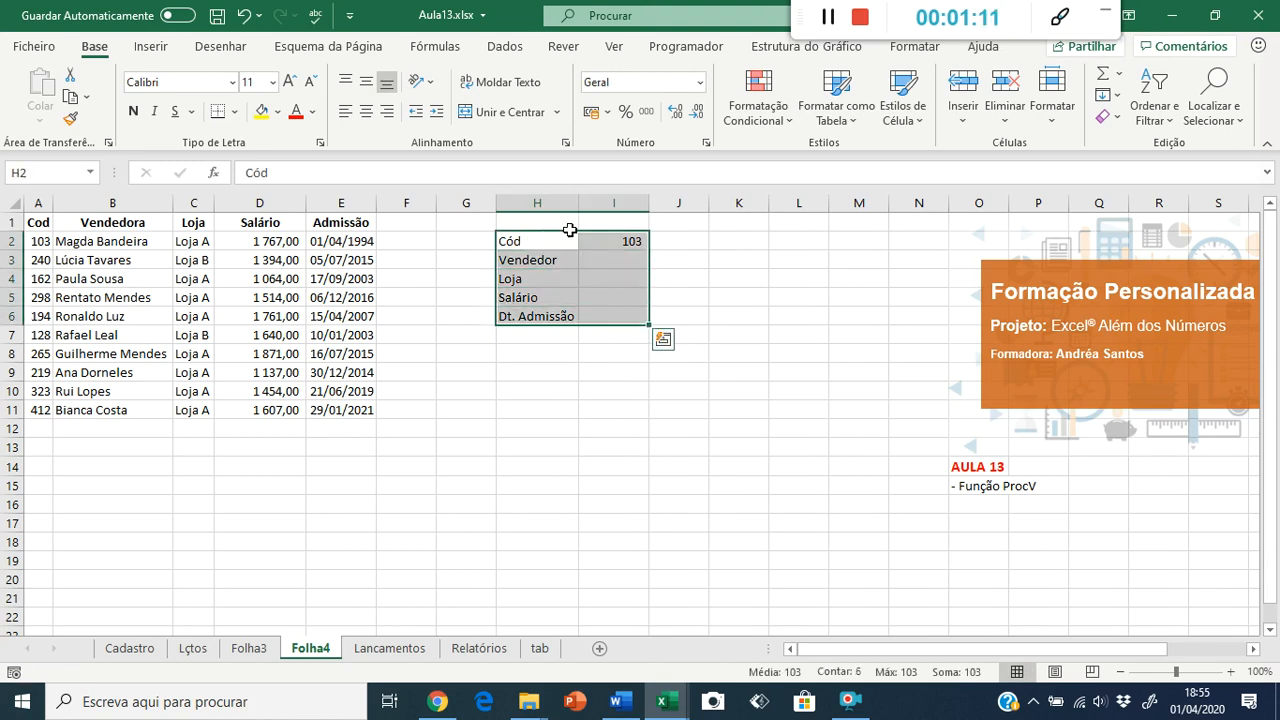
left_click(236, 112)
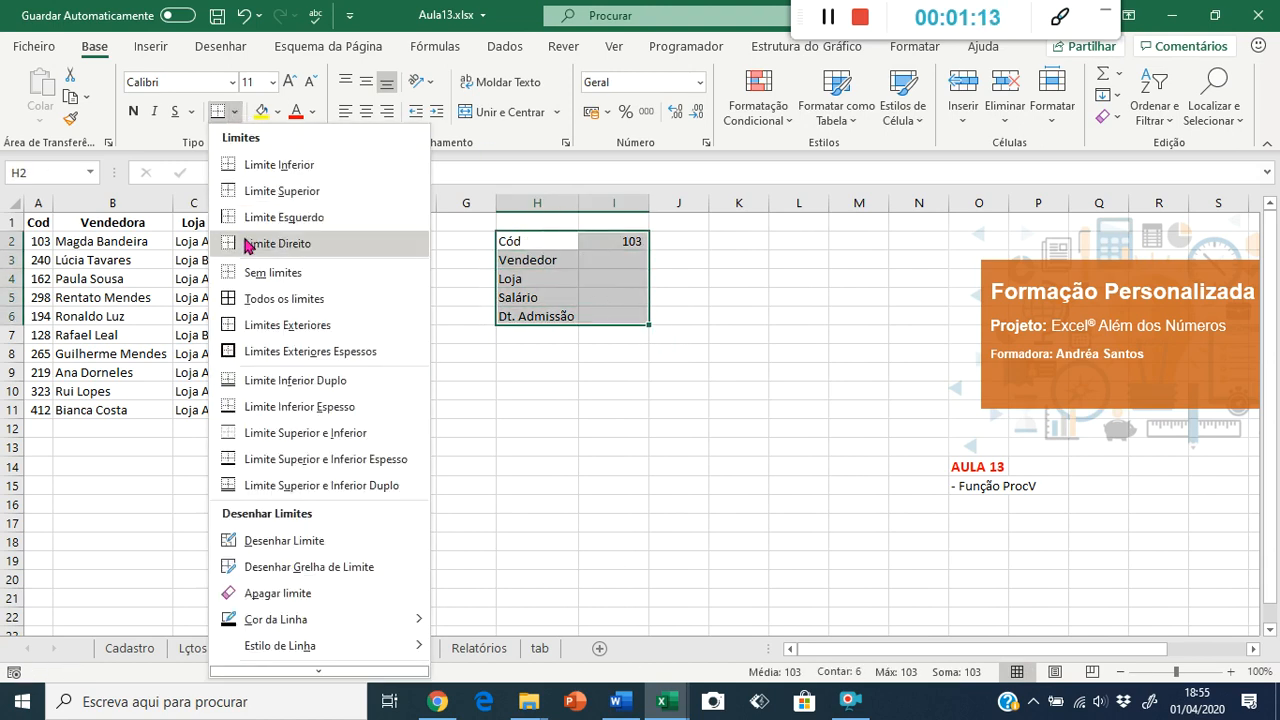
left_click(255, 311)
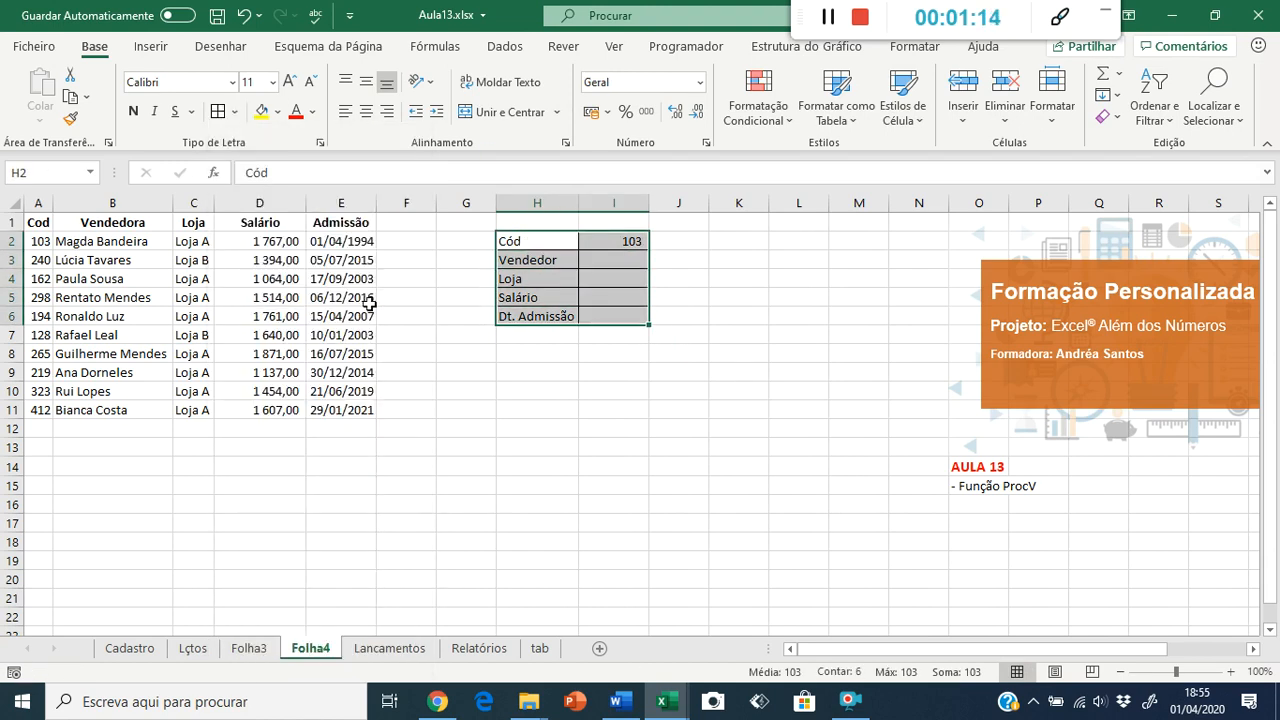
left_click(637, 260)
left_click_drag(648, 206, 714, 206)
Step: Delete the empty columns G and J, and select cell H3 beside the Vendedor label
left_click(467, 196)
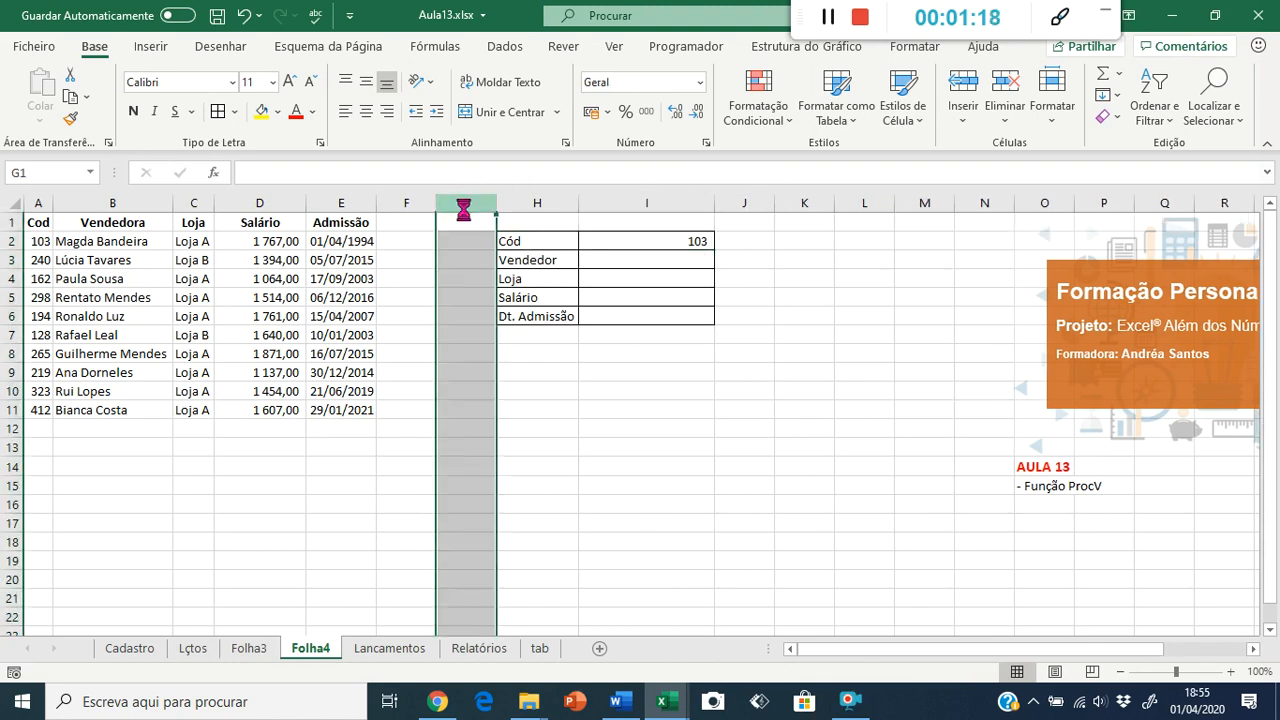
key("ctrl+minus")
left_click(746, 204)
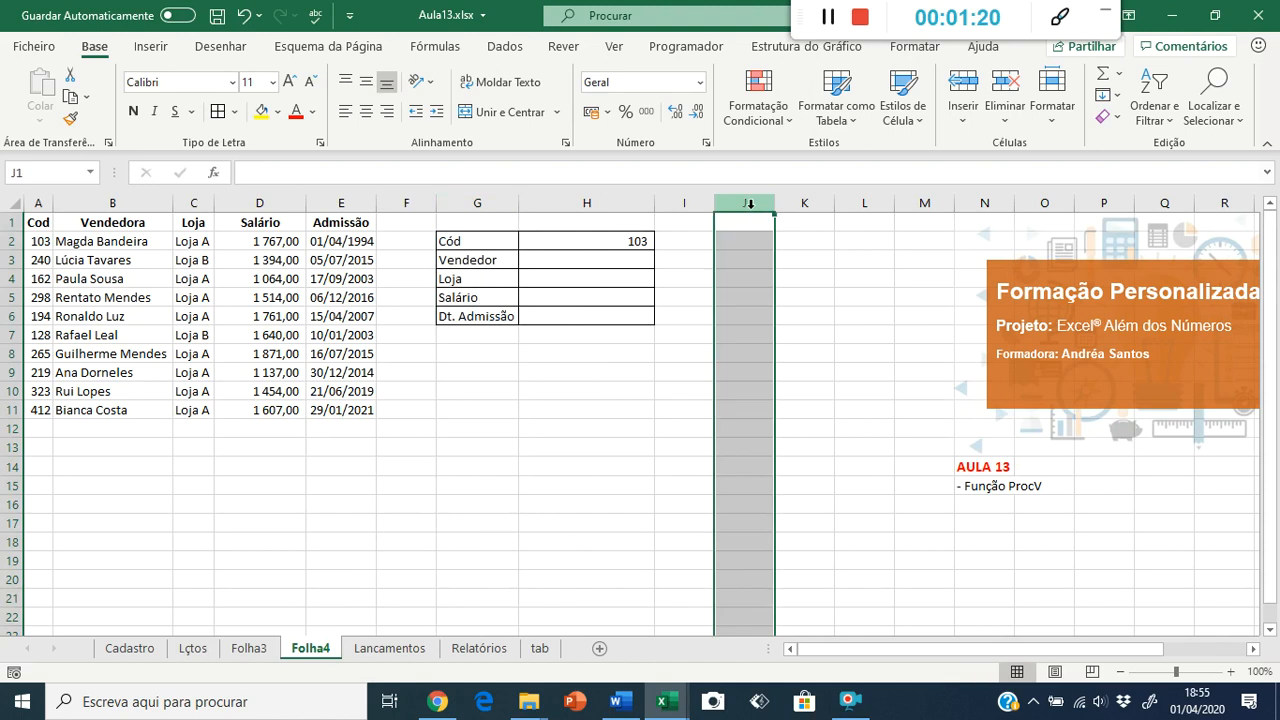
left_click(653, 404)
left_click(558, 266)
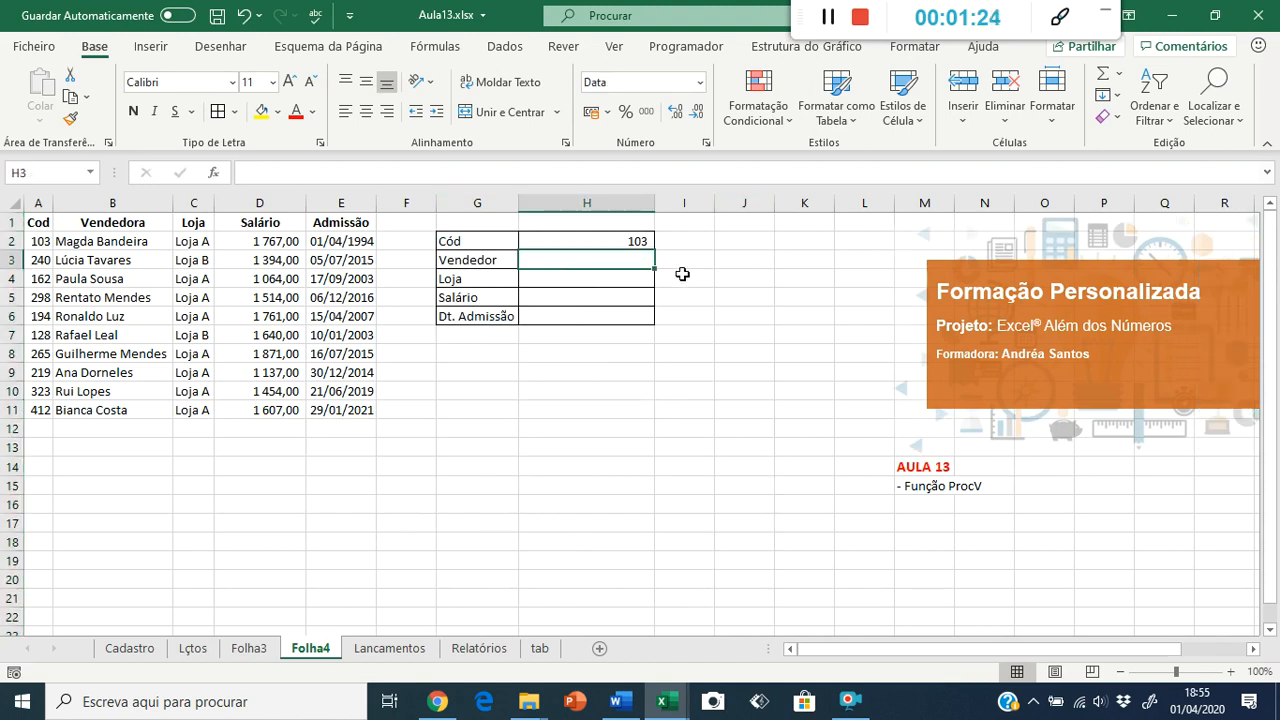
left_click(216, 178)
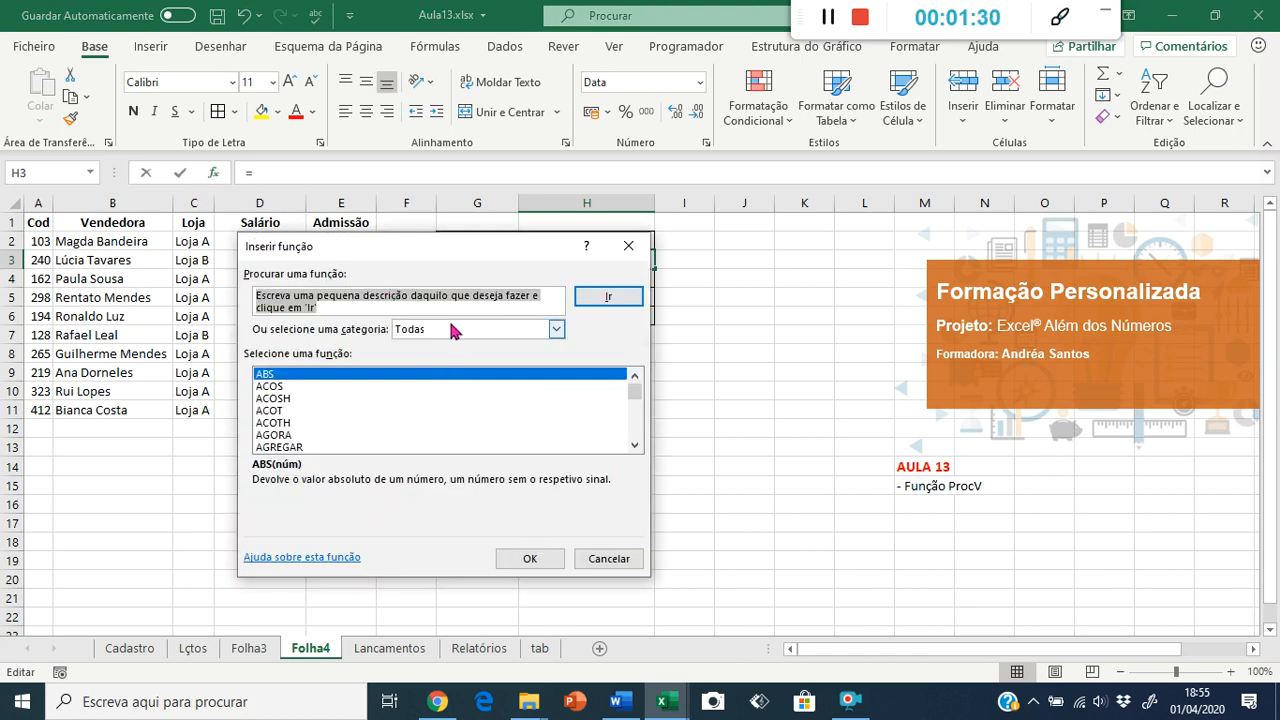
mouse_move(641, 396)
left_mouse_down()
mouse_move(641, 424)
mouse_move(632, 398)
left_mouse_up()
left_click(609, 559)
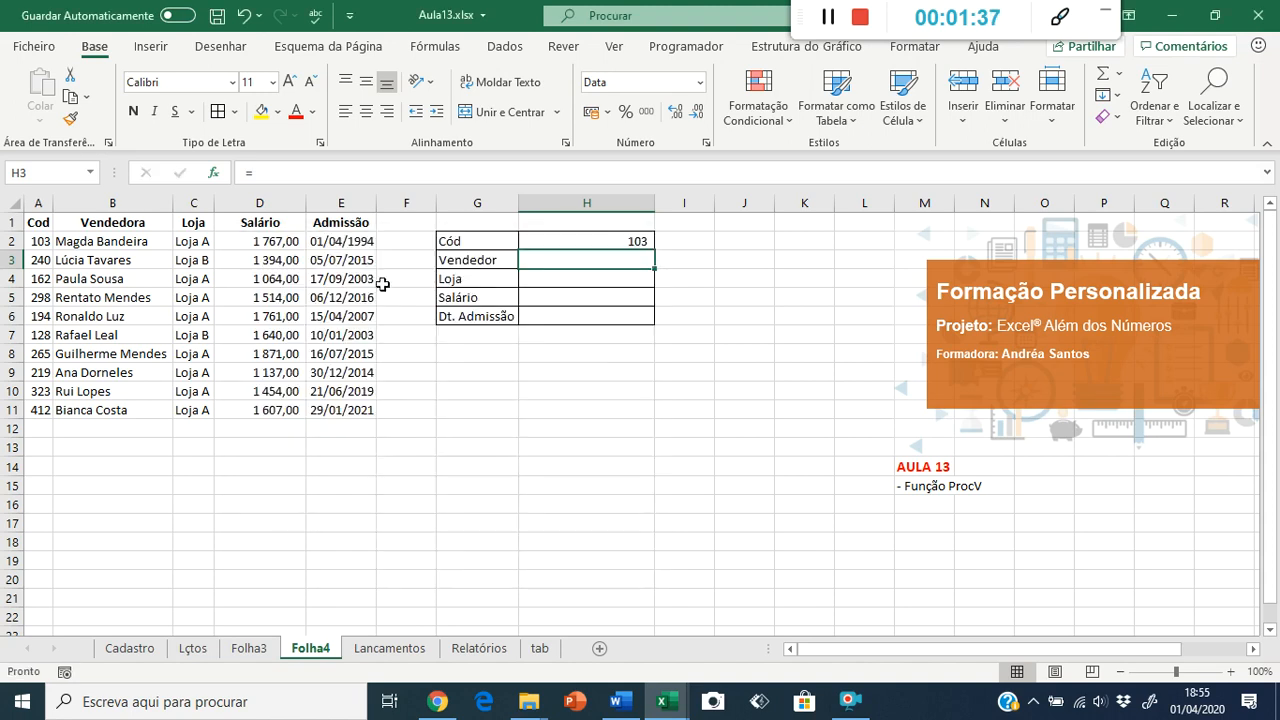
left_click(222, 178)
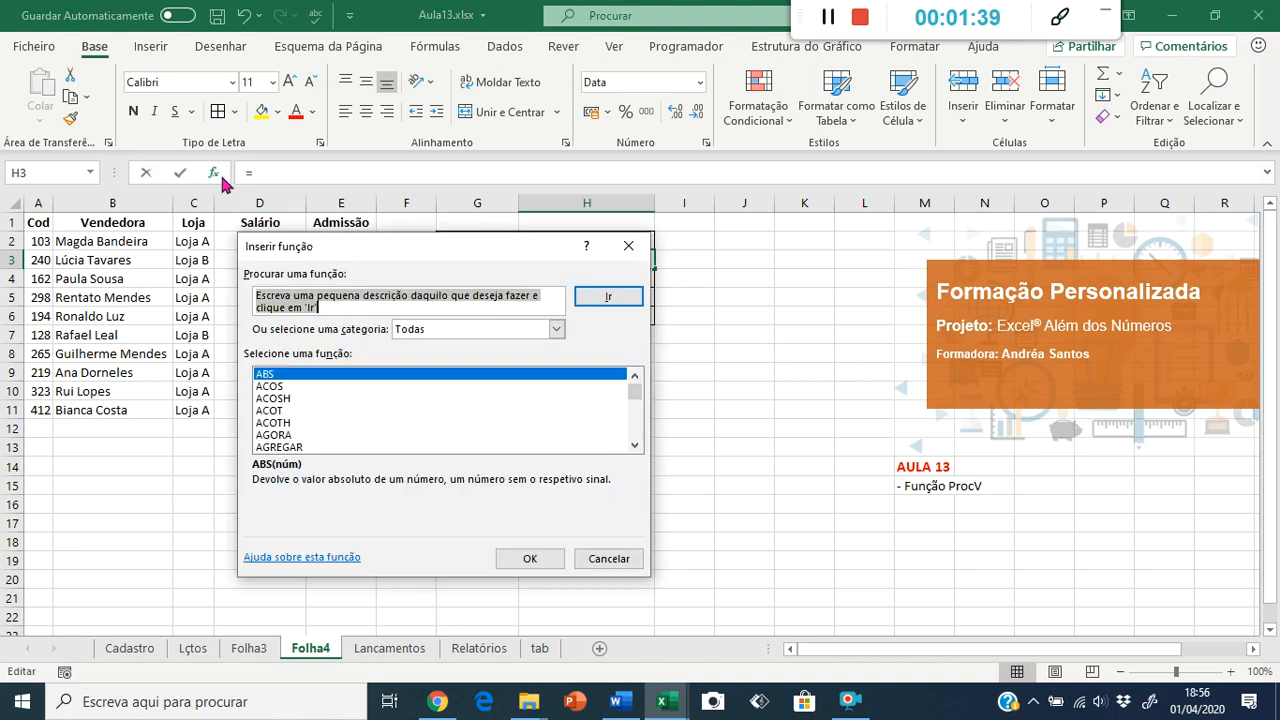
key("Escape")
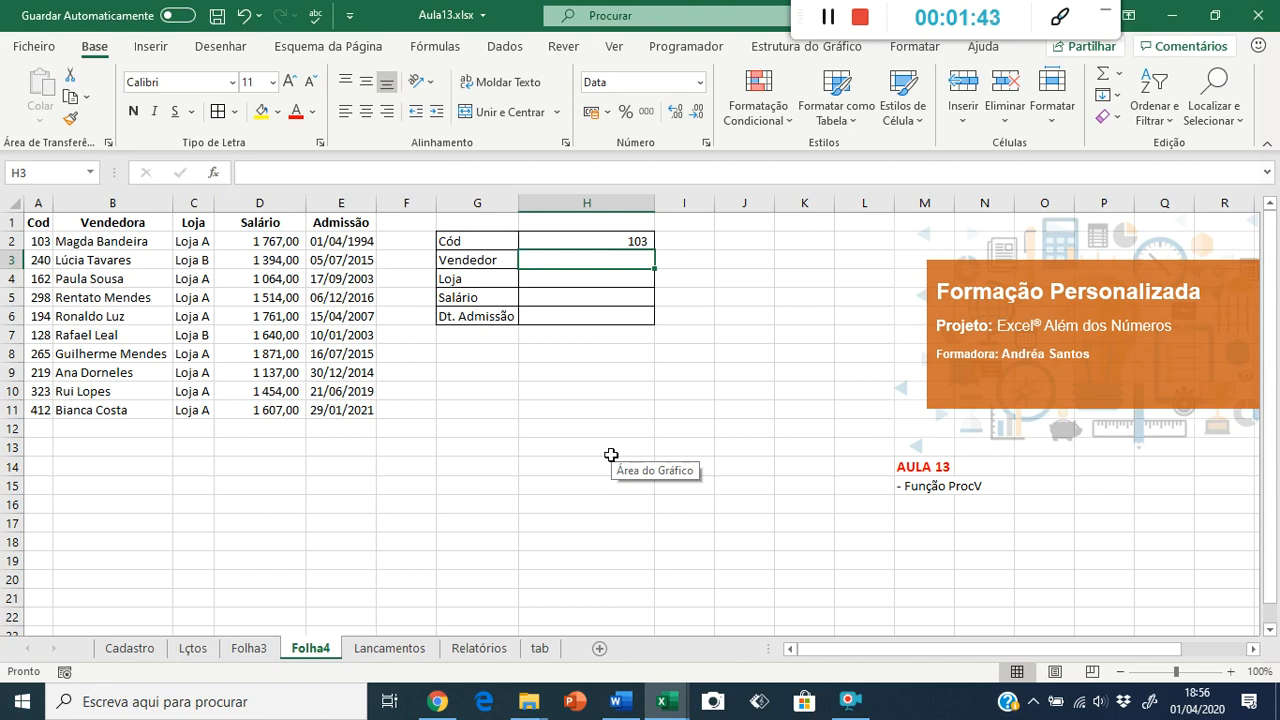
Step: Start a PROCV formula in cell H3 and open its function arguments clear of the data
type("=proc")
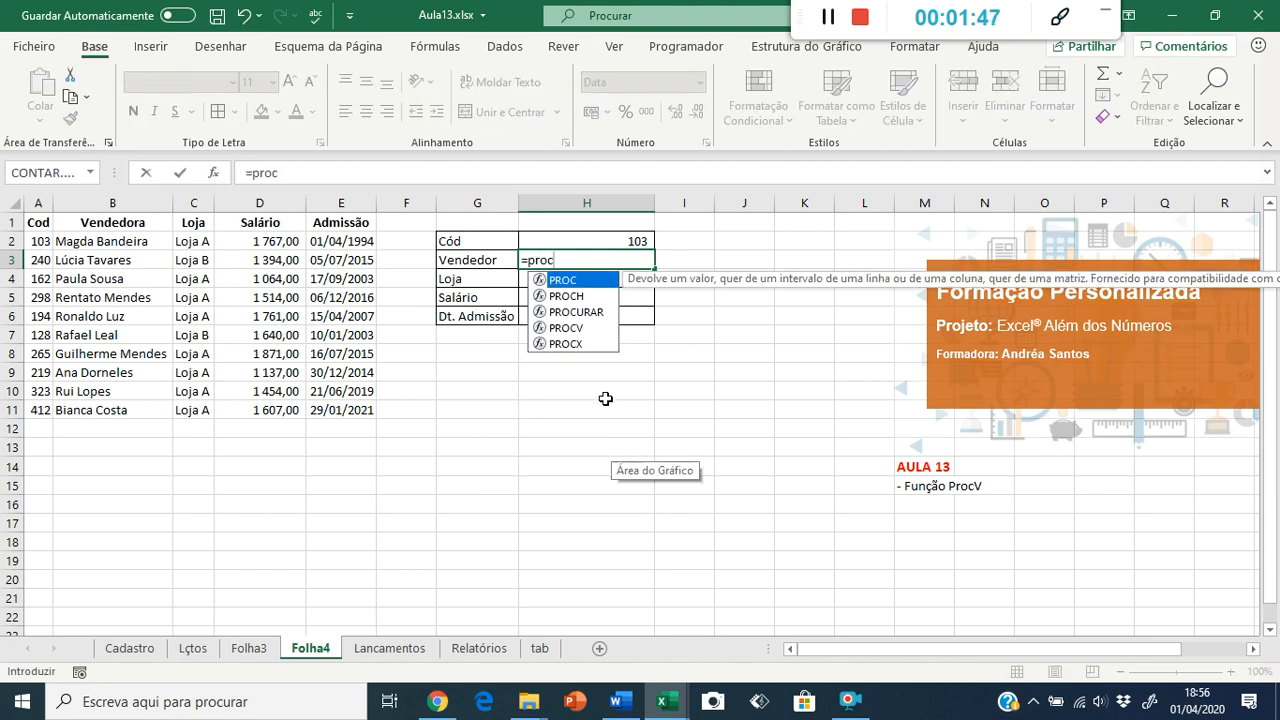
left_click(574, 331)
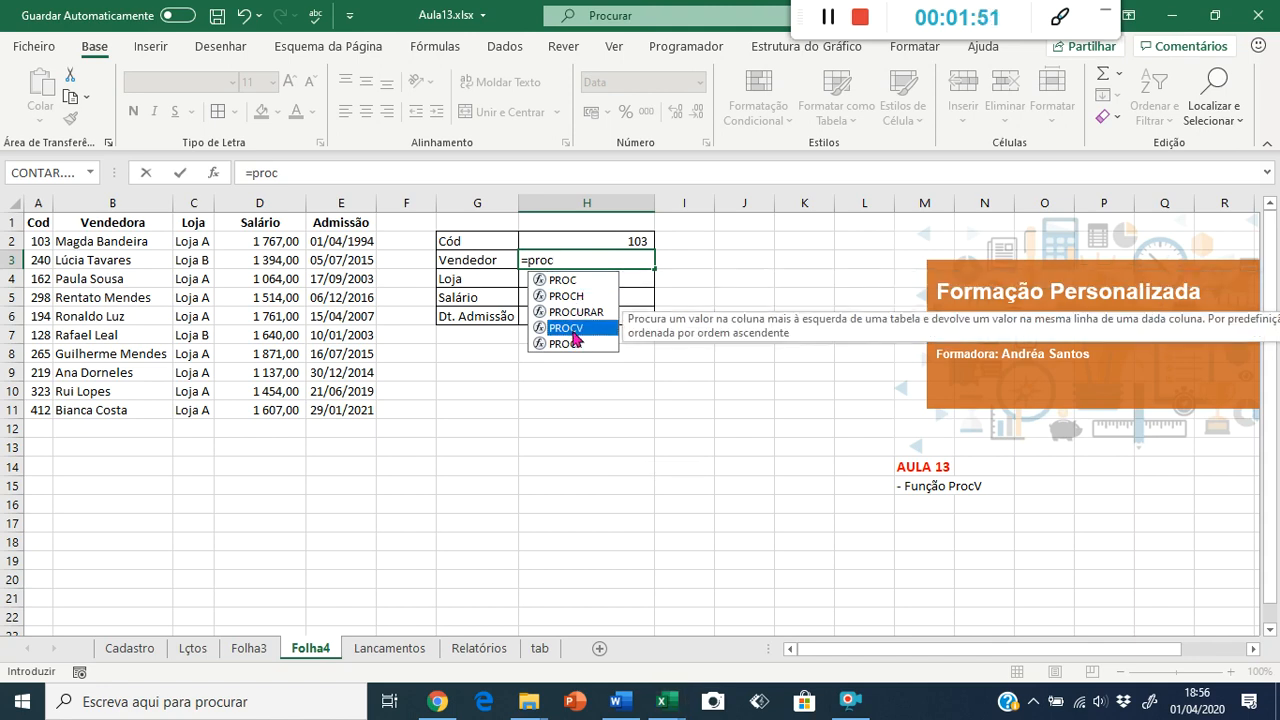
double_click(574, 339)
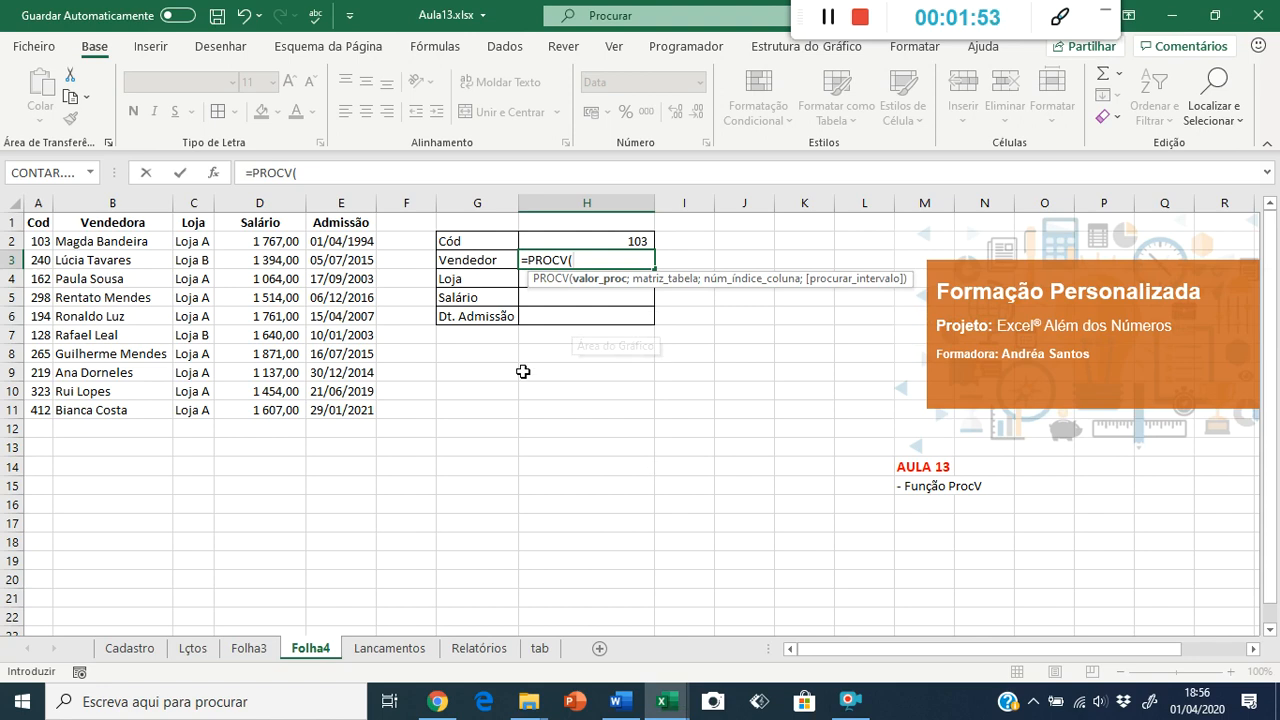
left_click(214, 176)
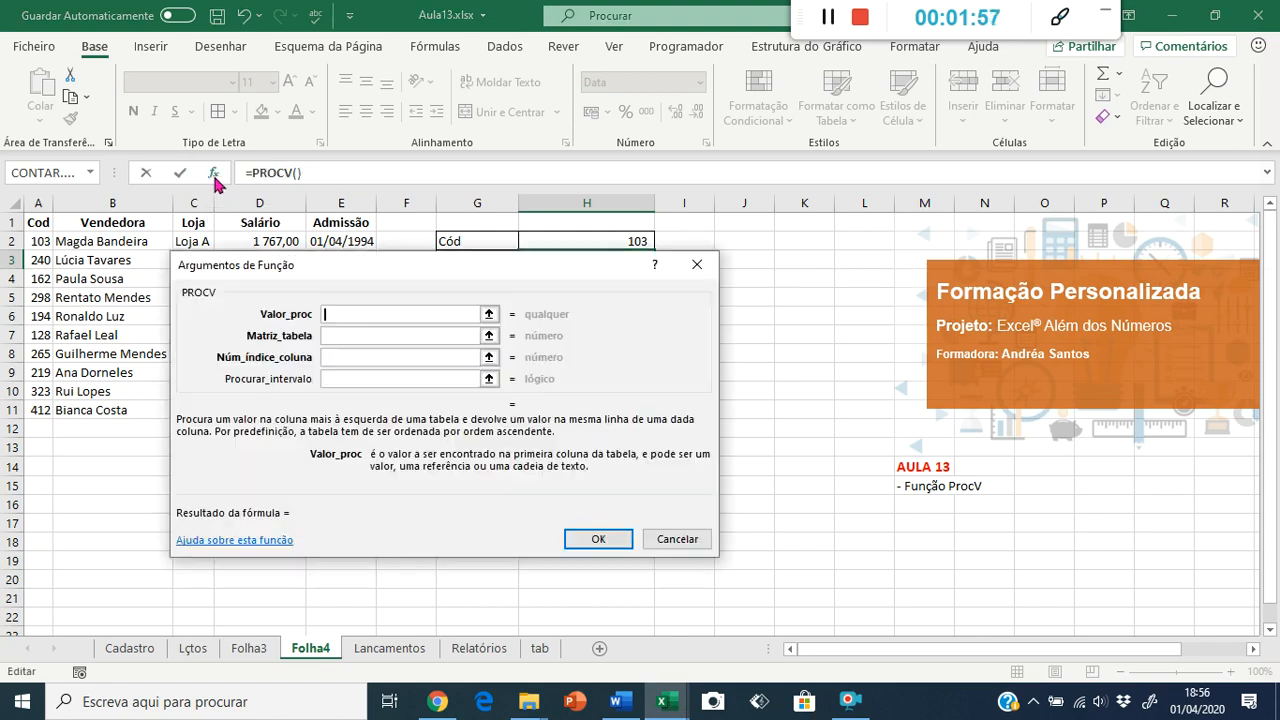
left_click_drag(332, 264, 553, 352)
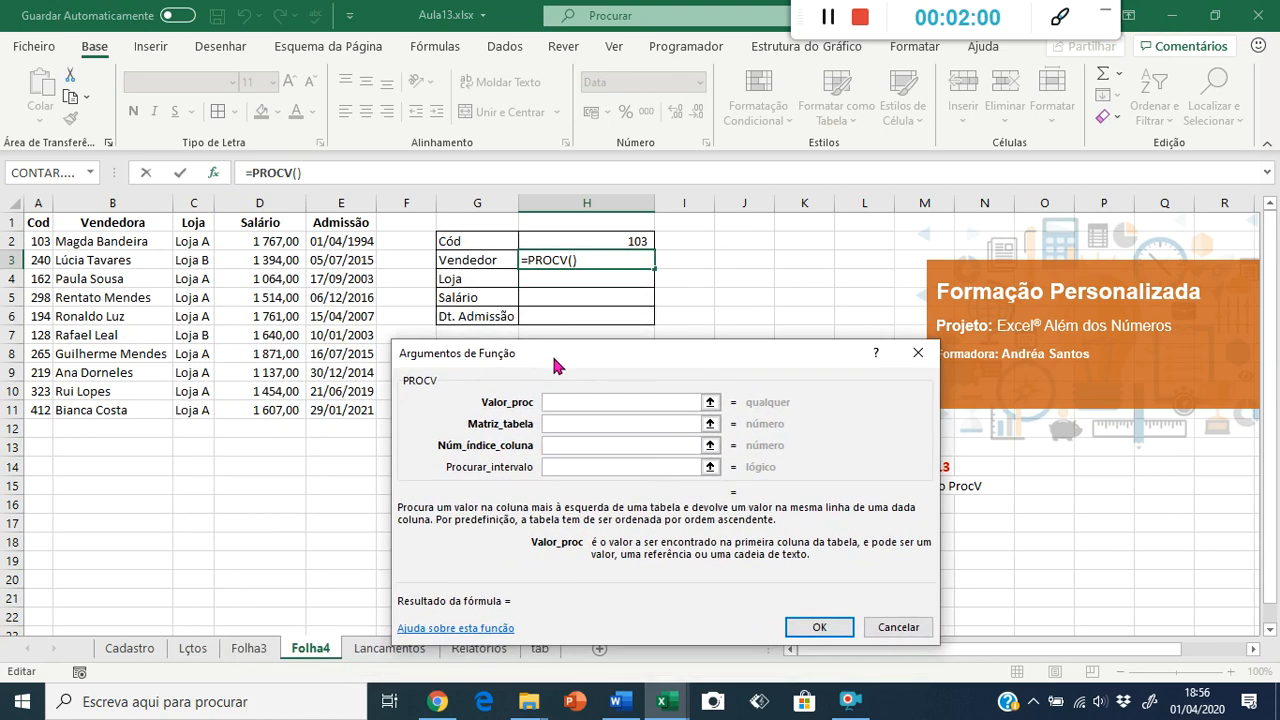
Step: Set the PROCV lookup value to $H$2 and the table array to $A$1:$E$11 as absolute references
left_click(607, 233)
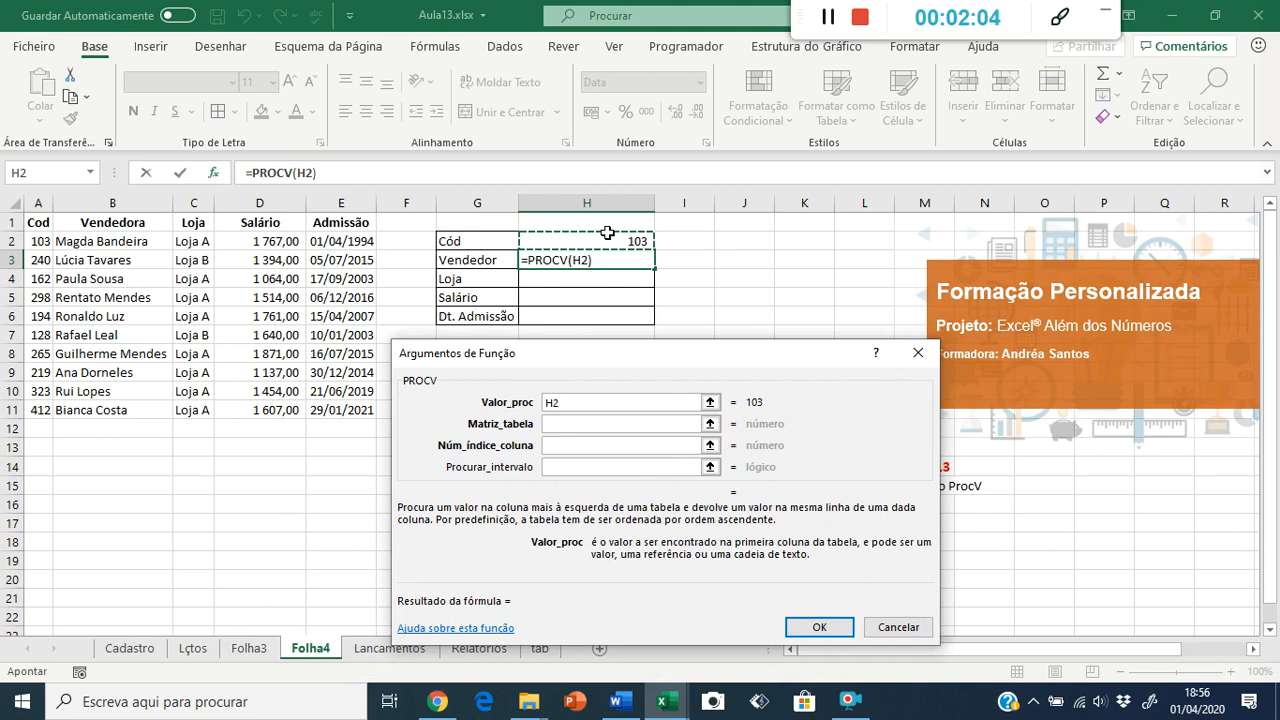
key("F4")
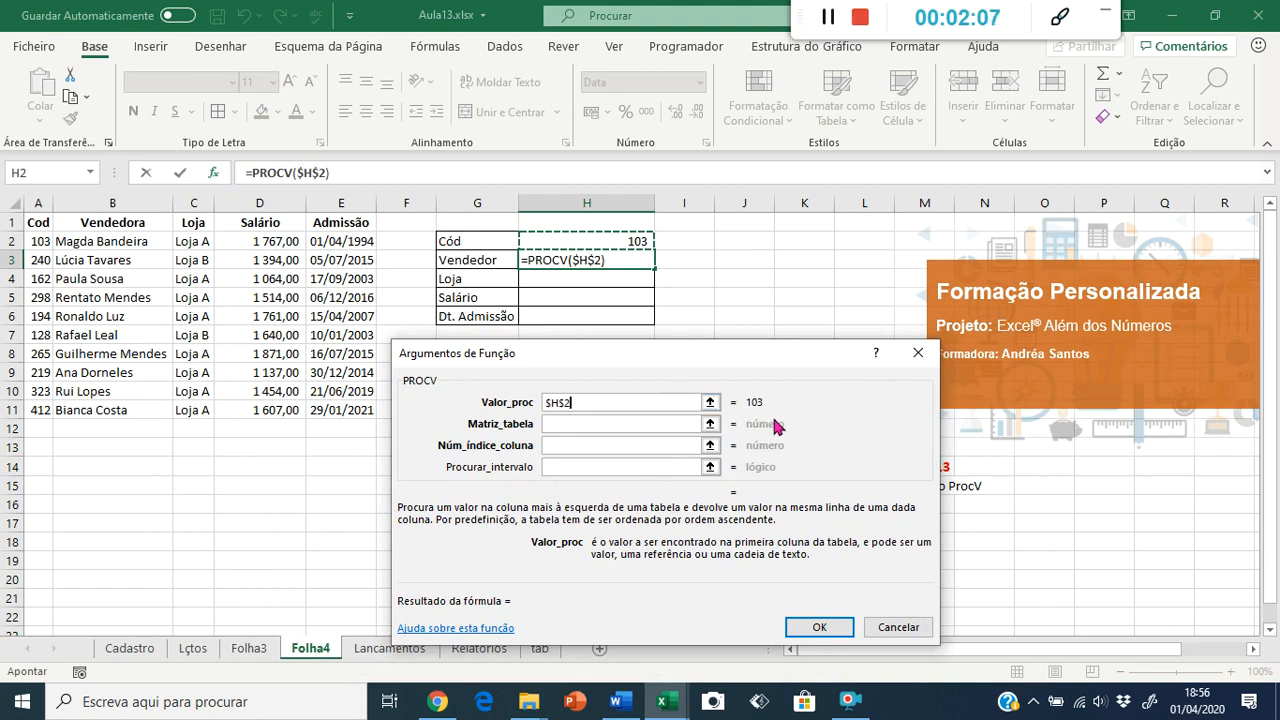
left_click(594, 422)
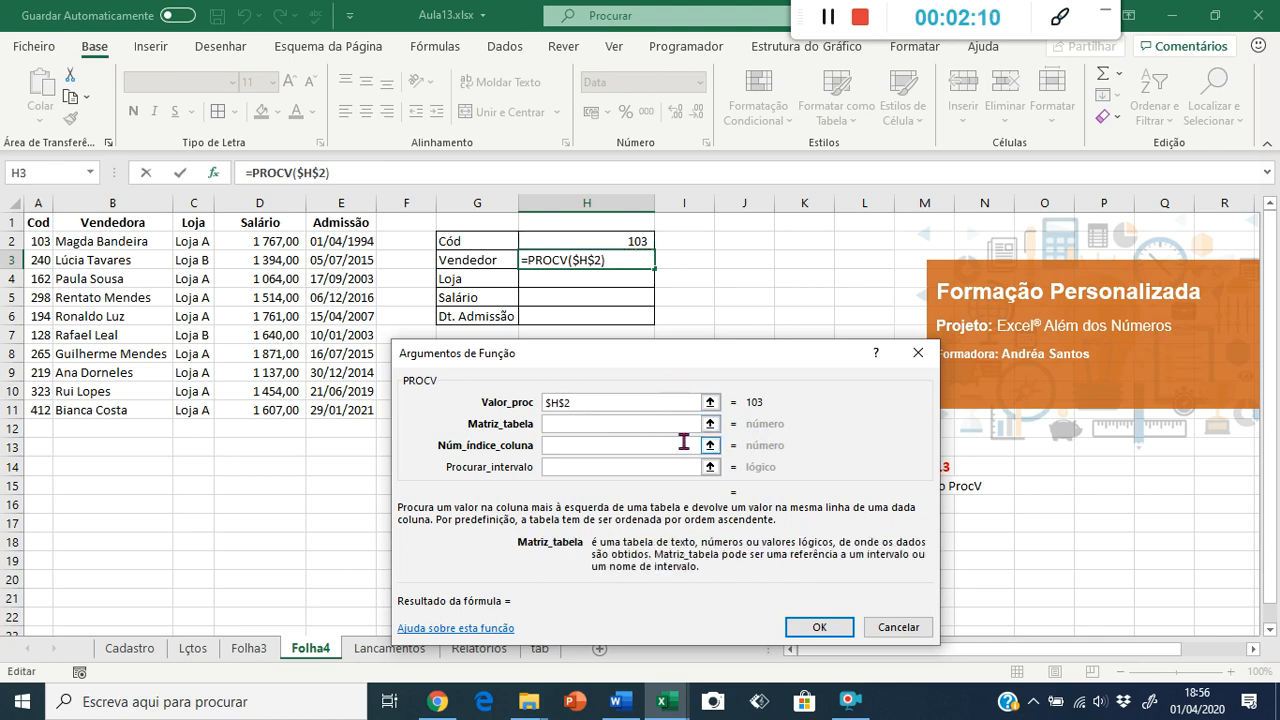
left_click_drag(43, 222, 352, 410)
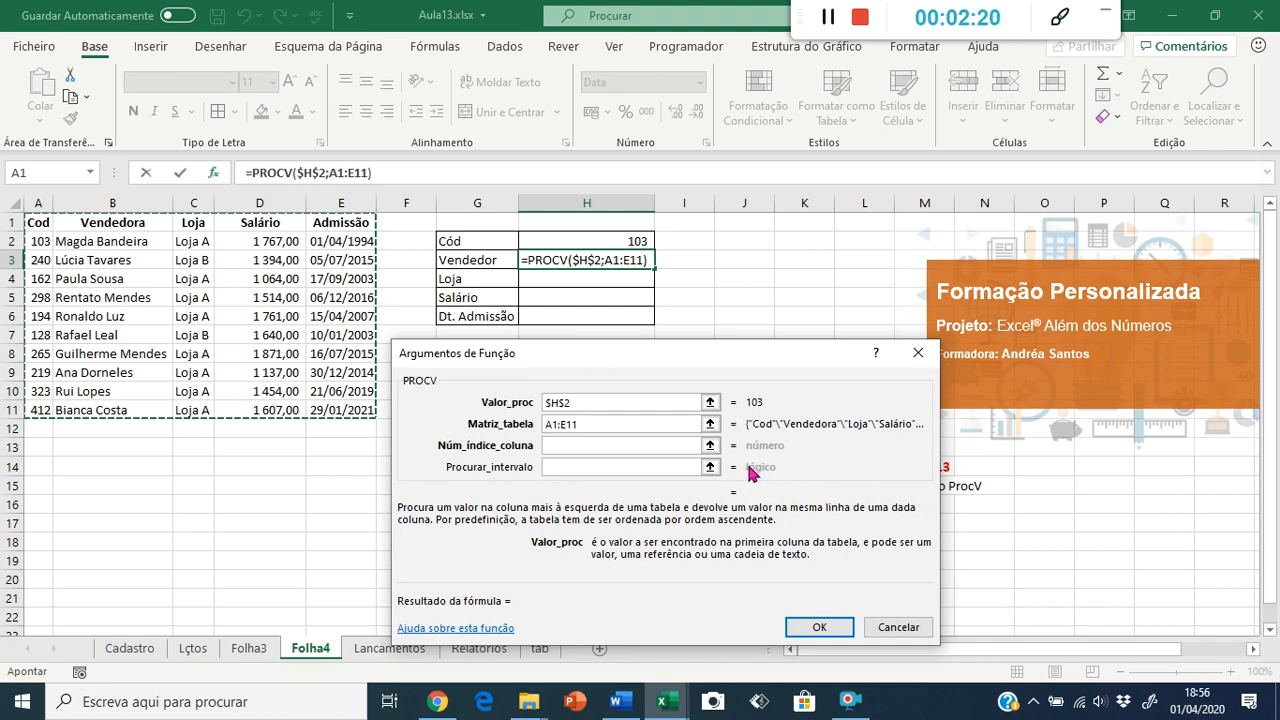
key("F4")
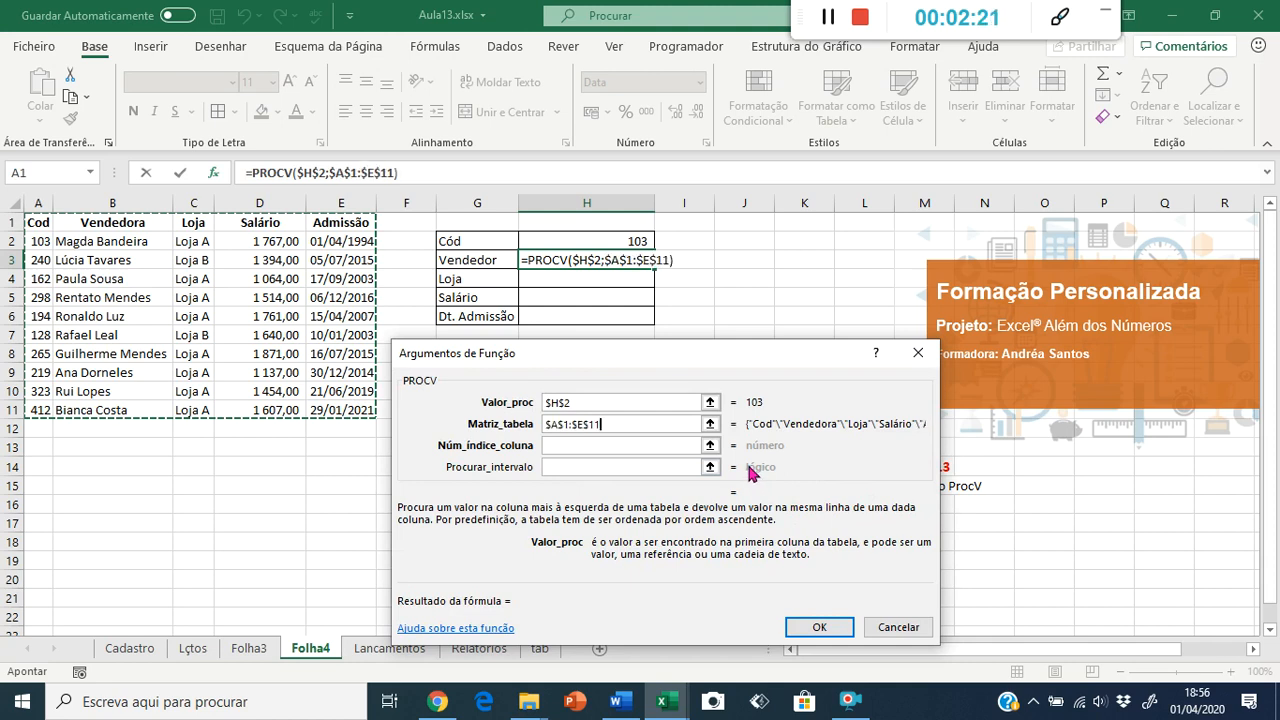
Step: Set the PROCV column index to 2 and the range lookup to falso, and insert the formula in H3
left_click(594, 447)
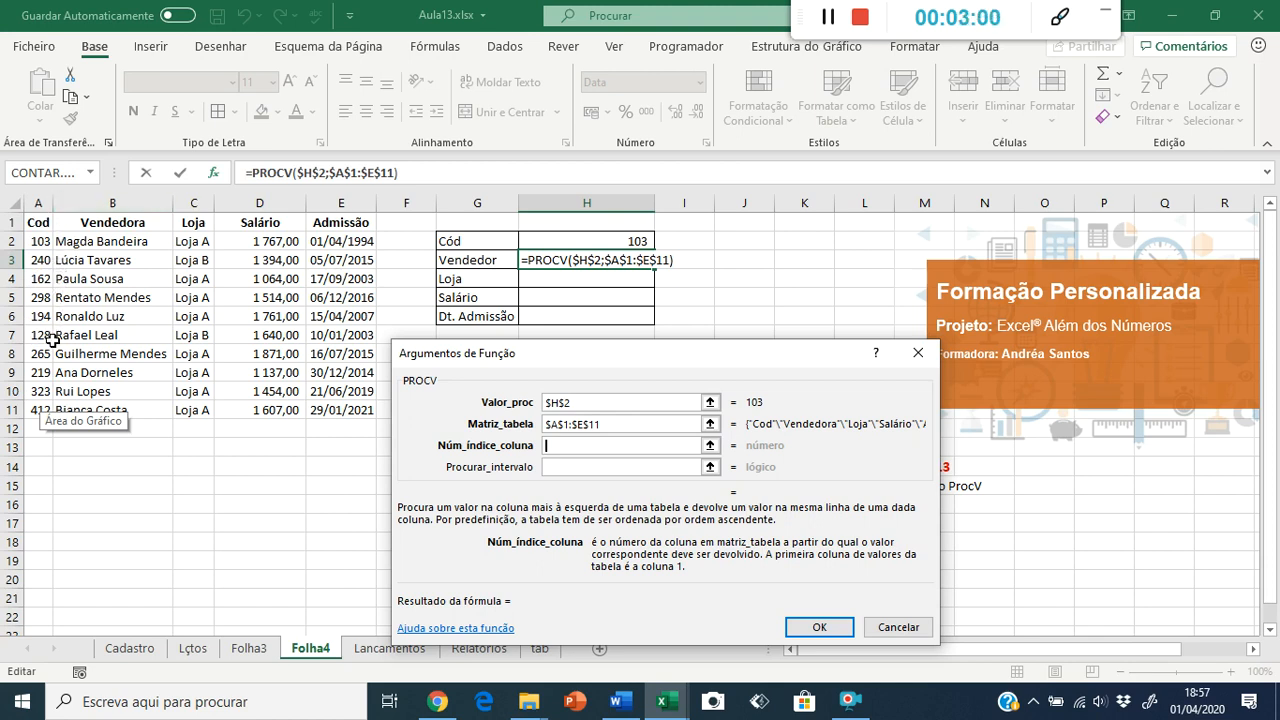
type("2")
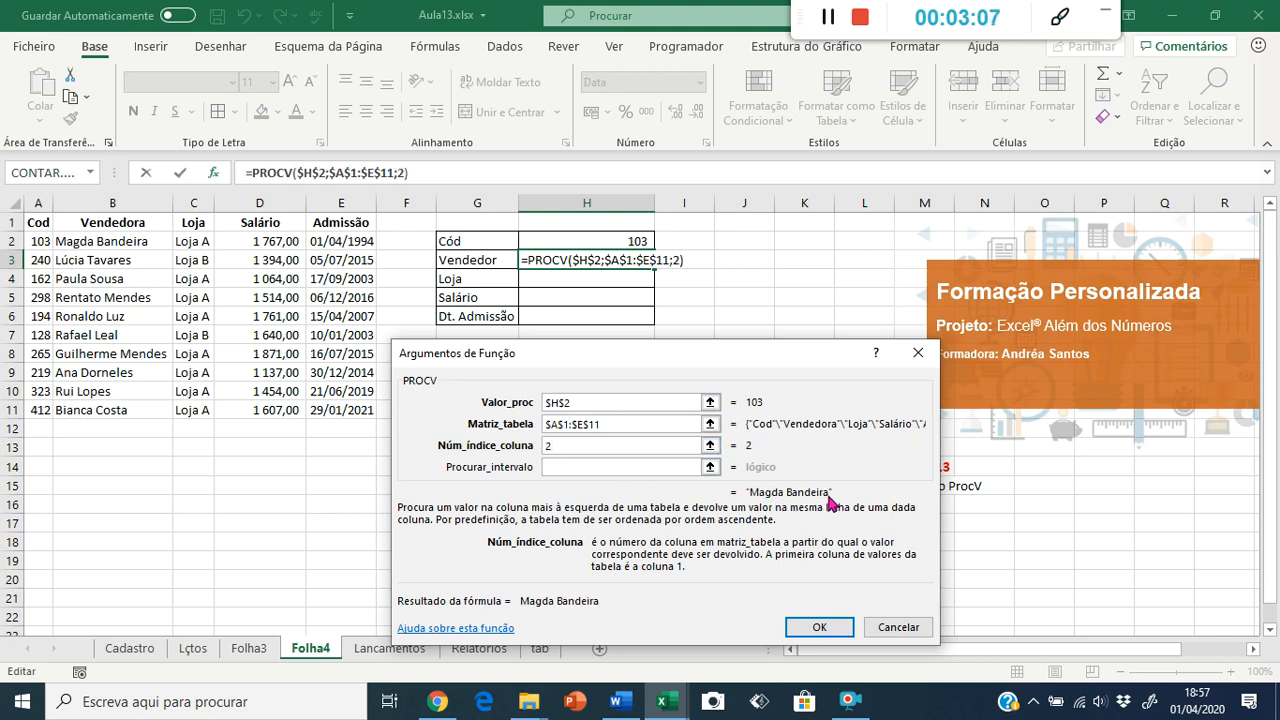
left_click(593, 470)
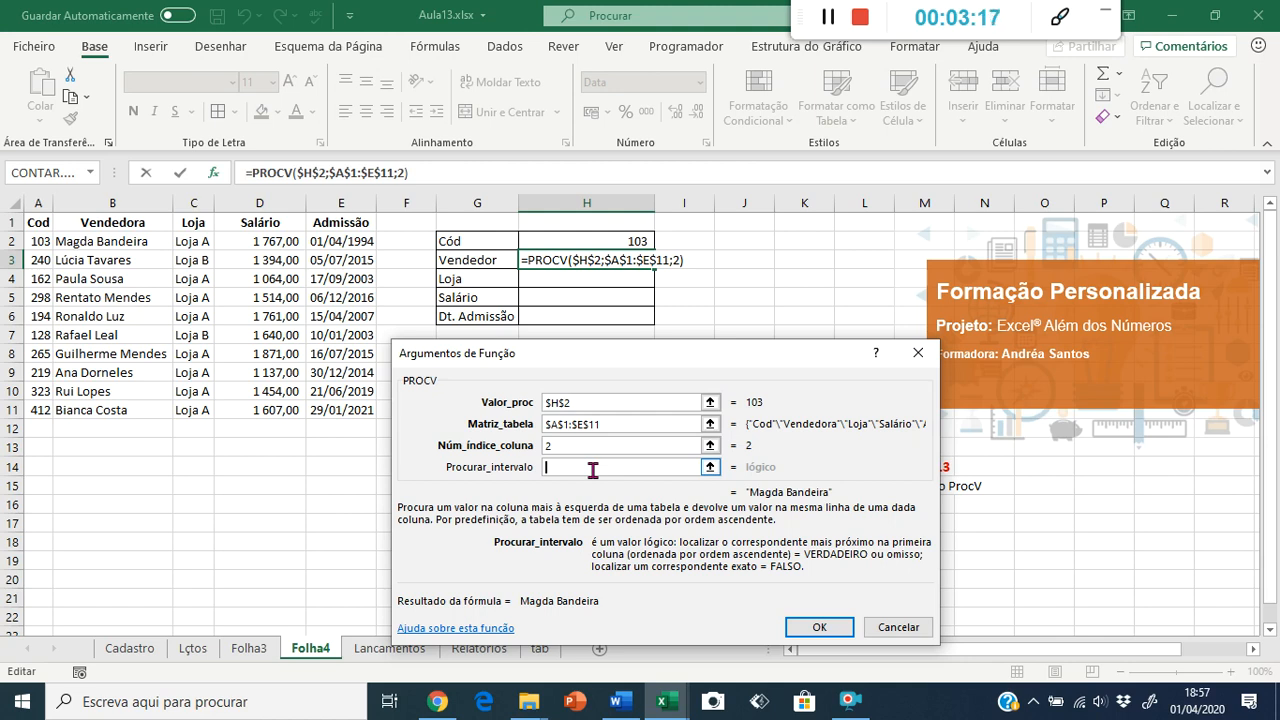
type("0")
key("BackSpace")
type("falso")
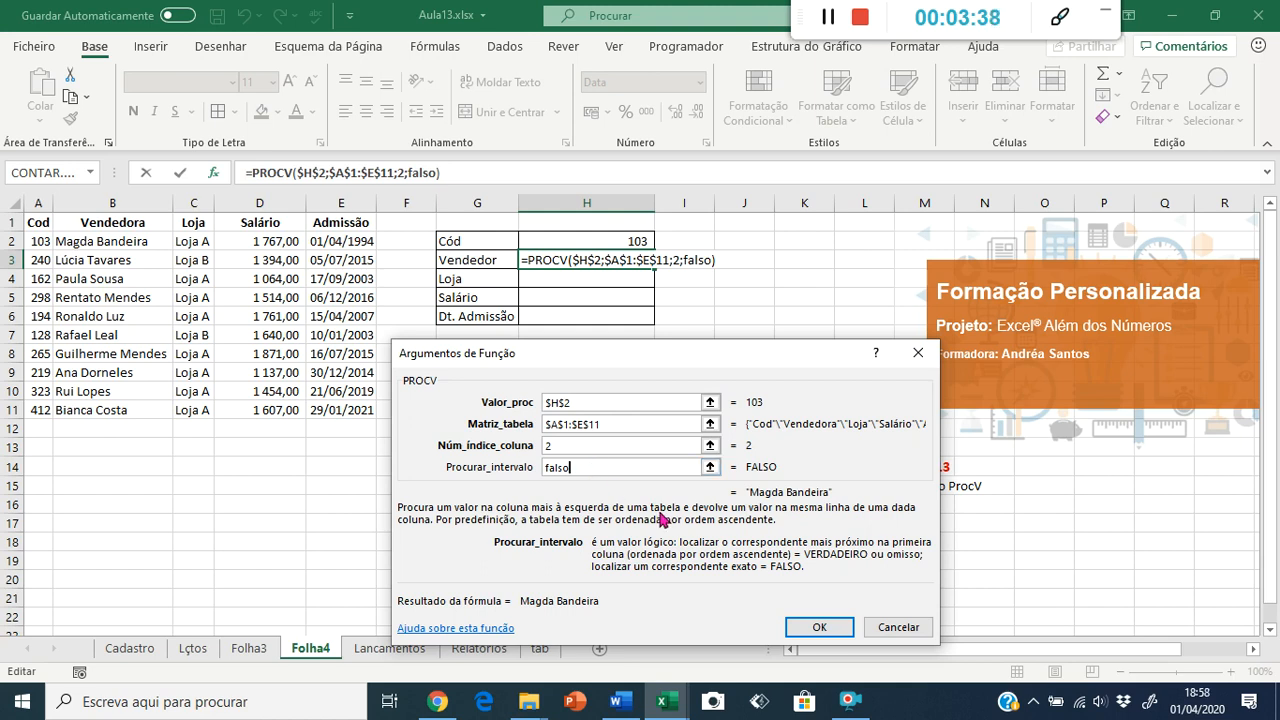
left_click(814, 628)
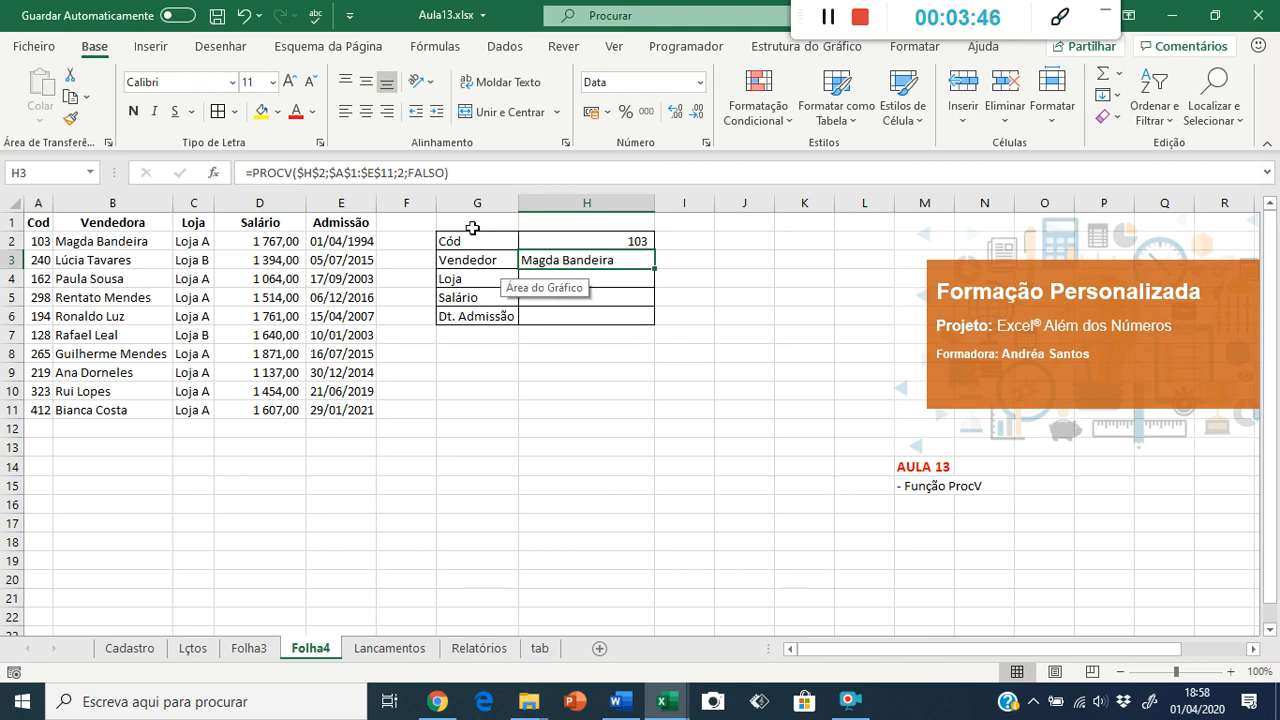
Step: Review the PROCV formula's arguments in cell H3 and move to cell H4 beside the Loja label
left_click(398, 174)
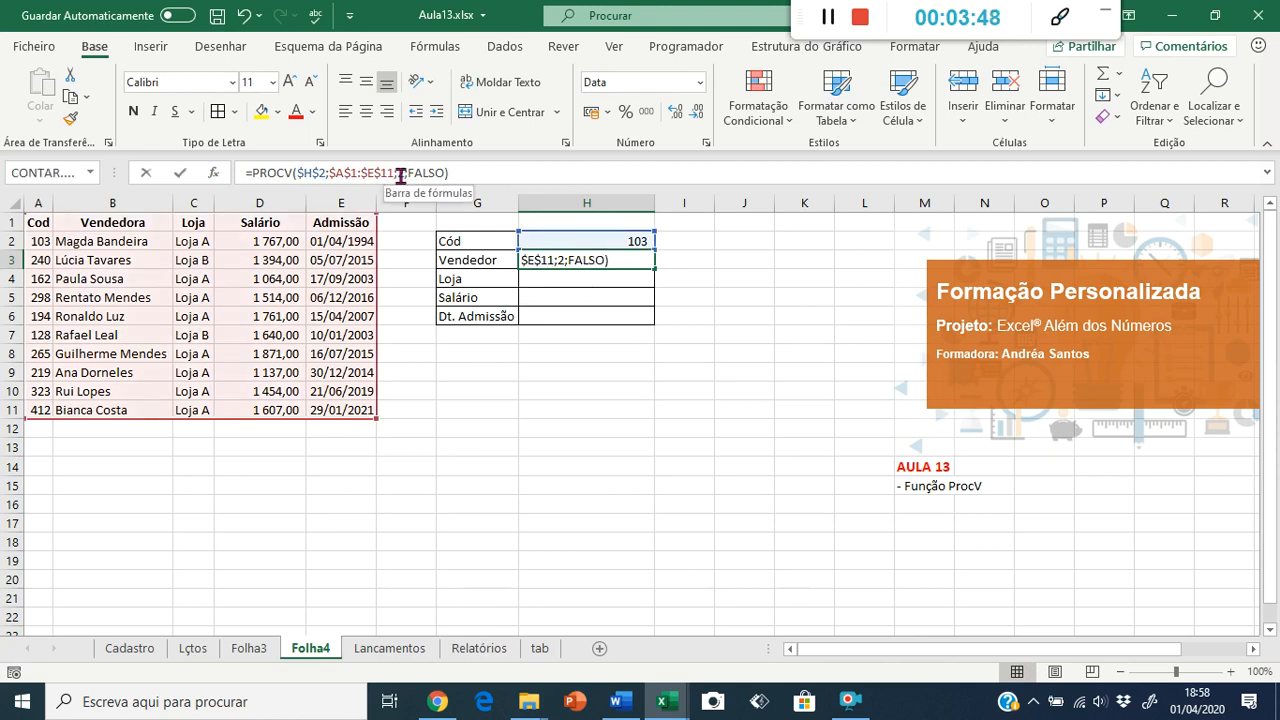
key("Return")
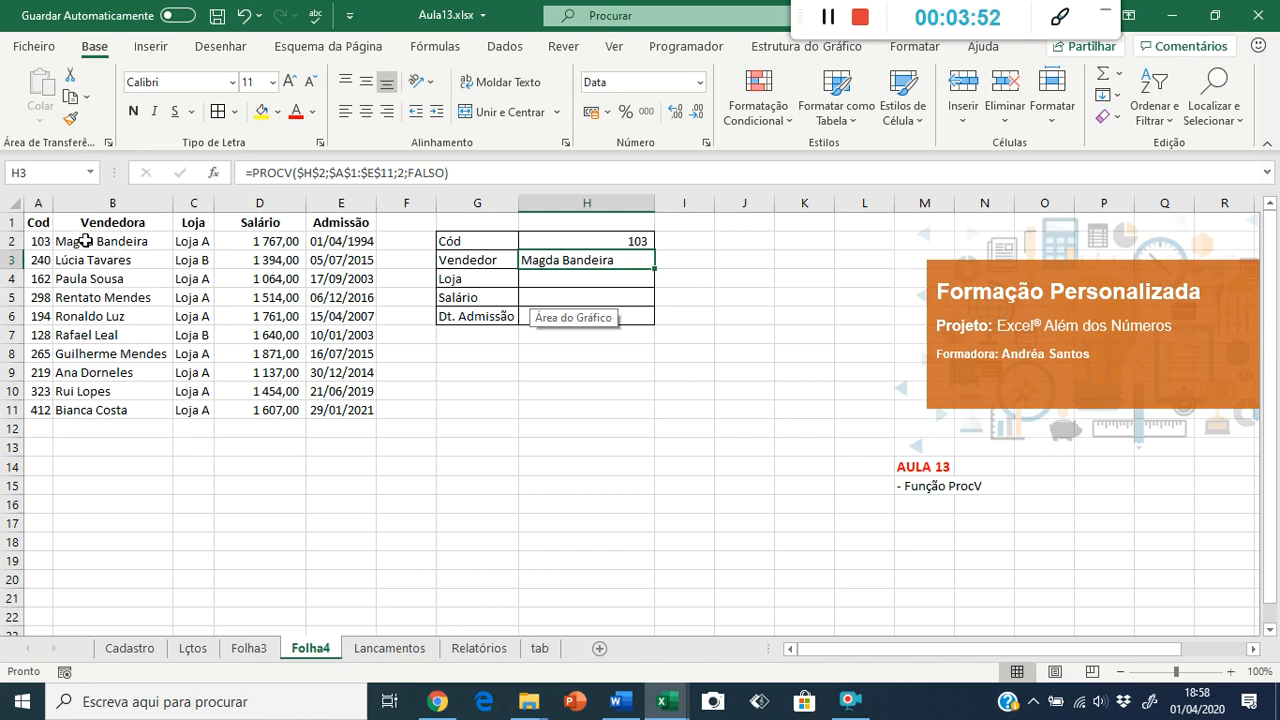
key("ctrl+c")
key("Down")
key("Escape")
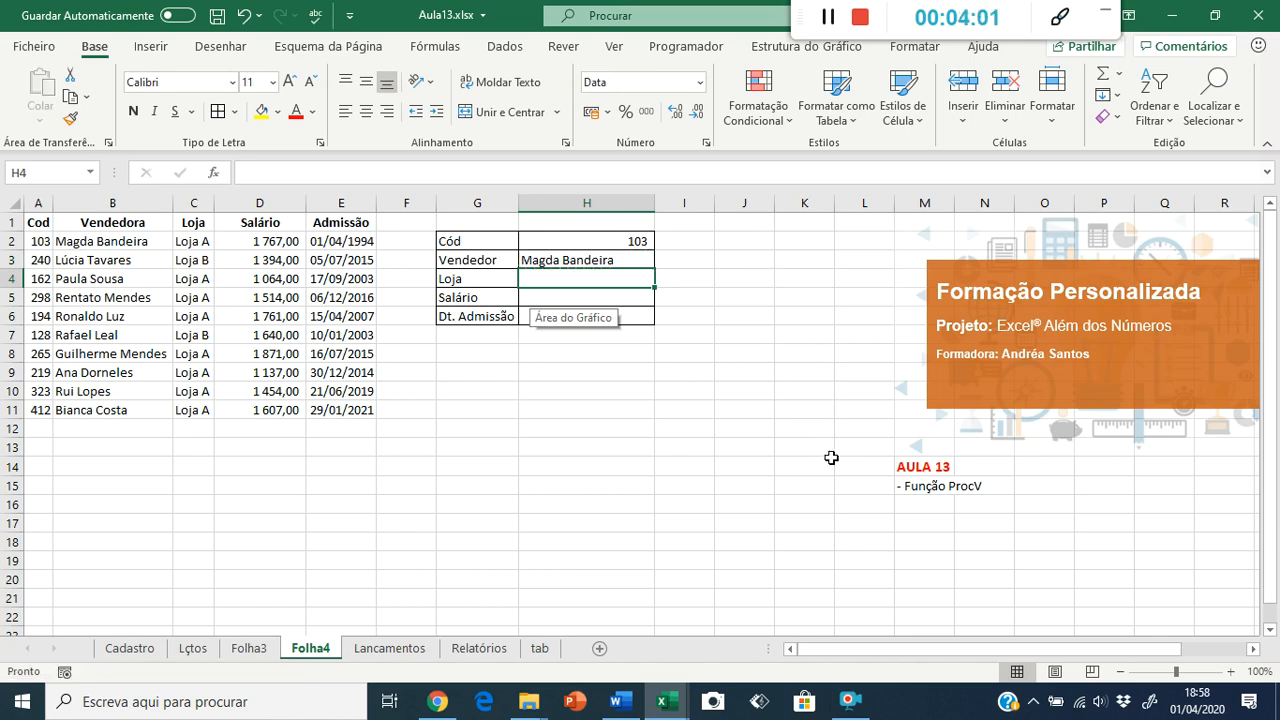
Step: Enter =procv($H$2;$A$1:$E$11;3;falso) in cell H4 to look up the store
type("=procv(")
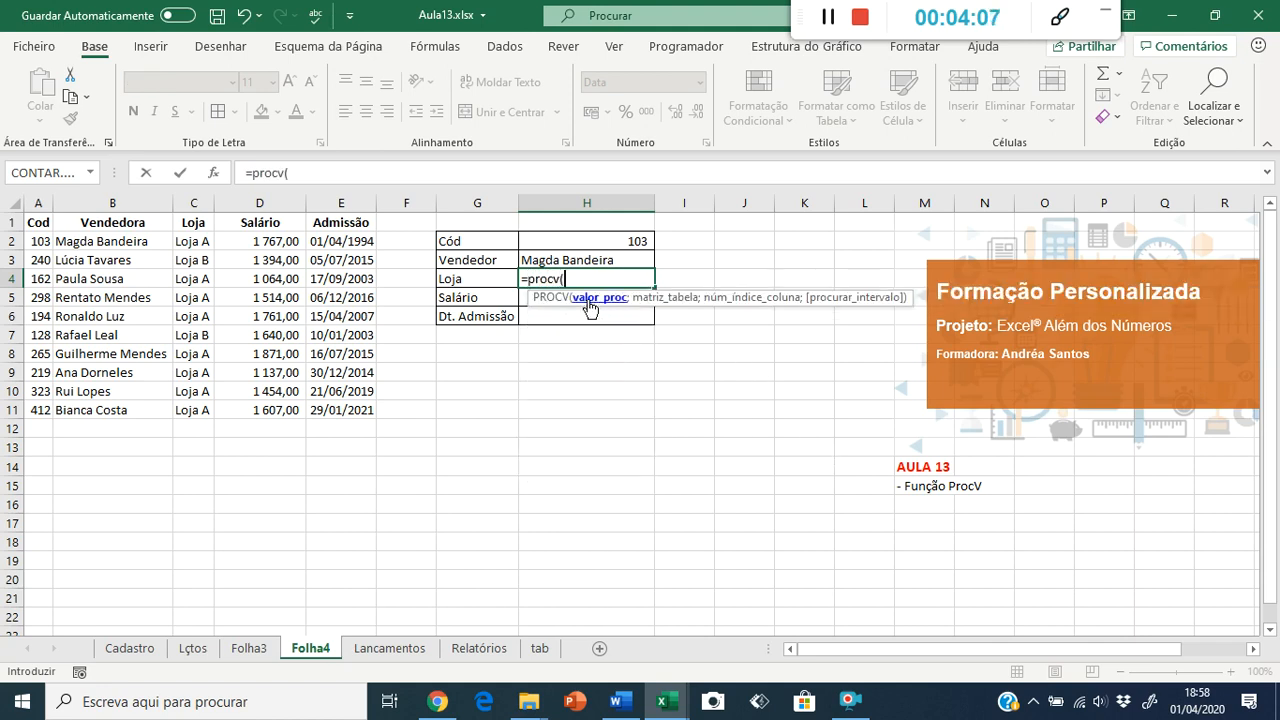
left_click(583, 244)
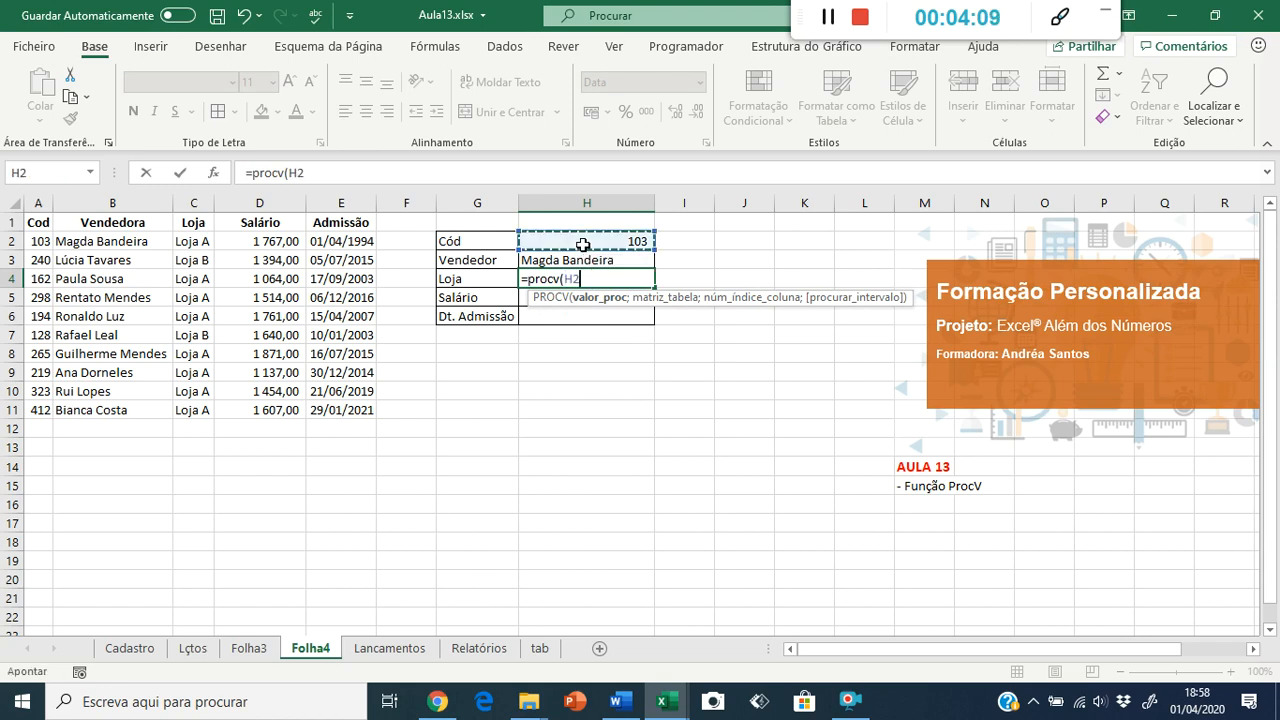
key("F4")
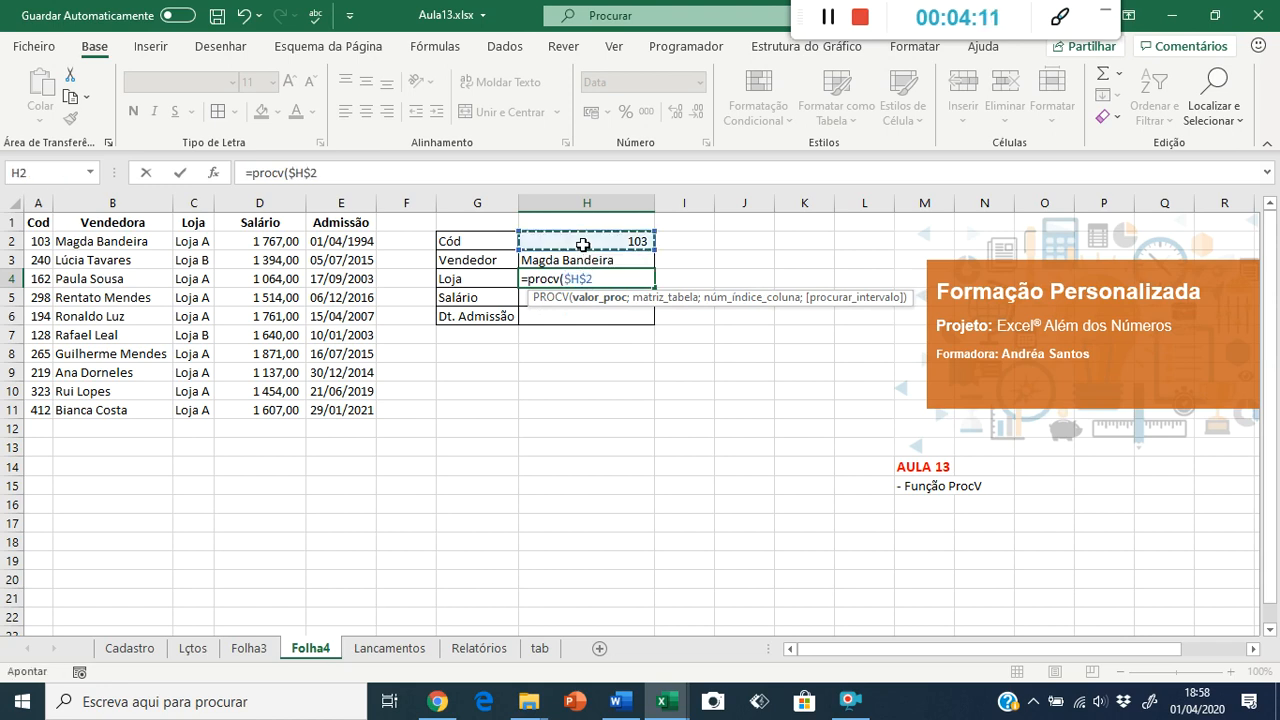
type(";")
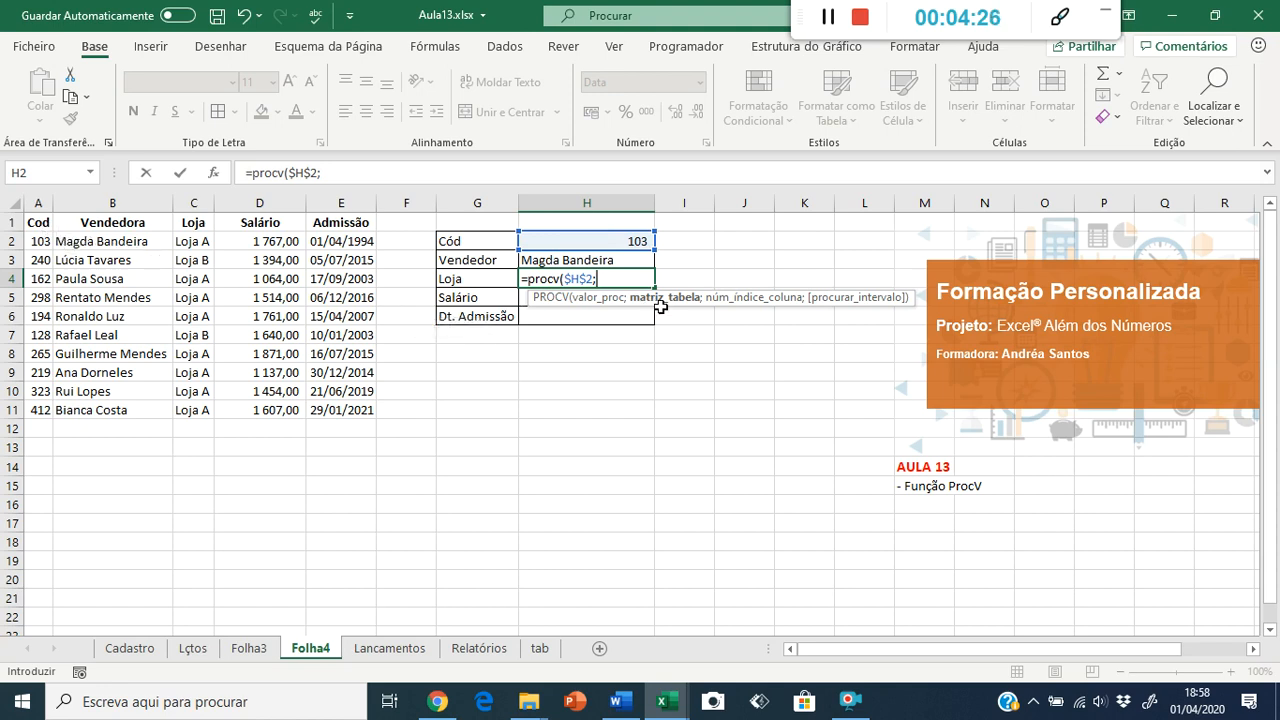
left_click_drag(42, 226, 338, 422)
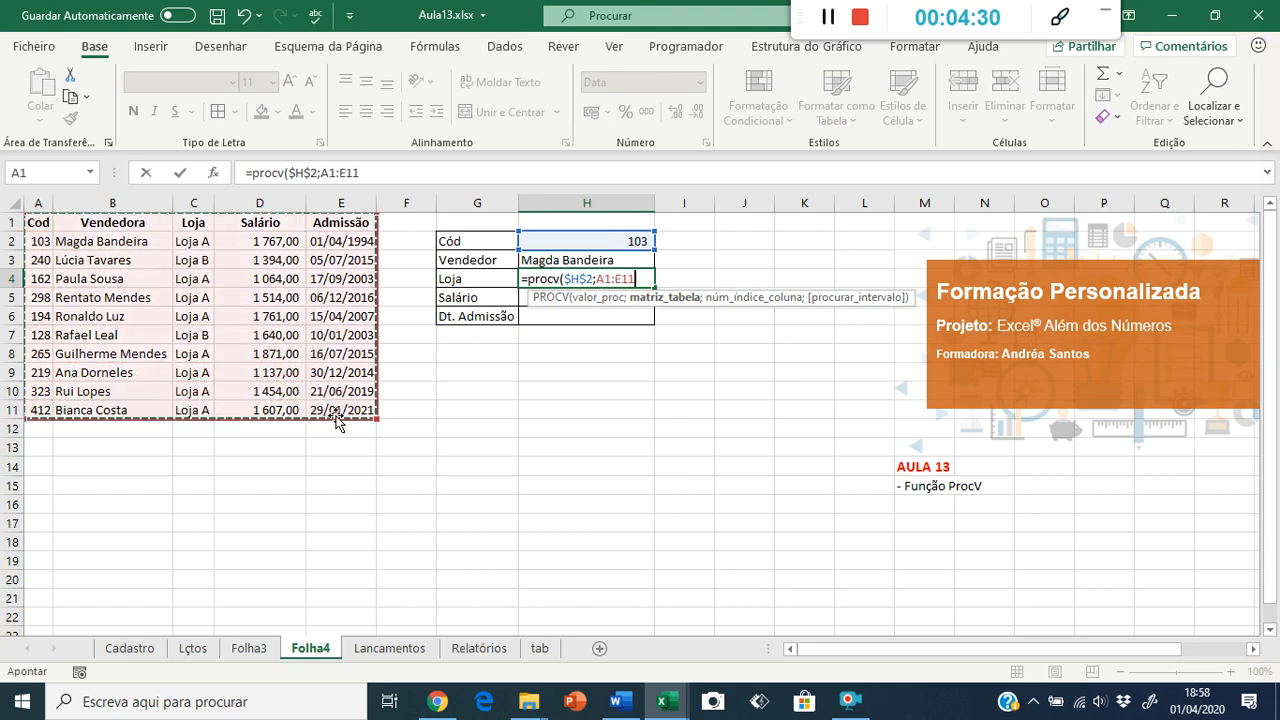
key("F4")
type(";")
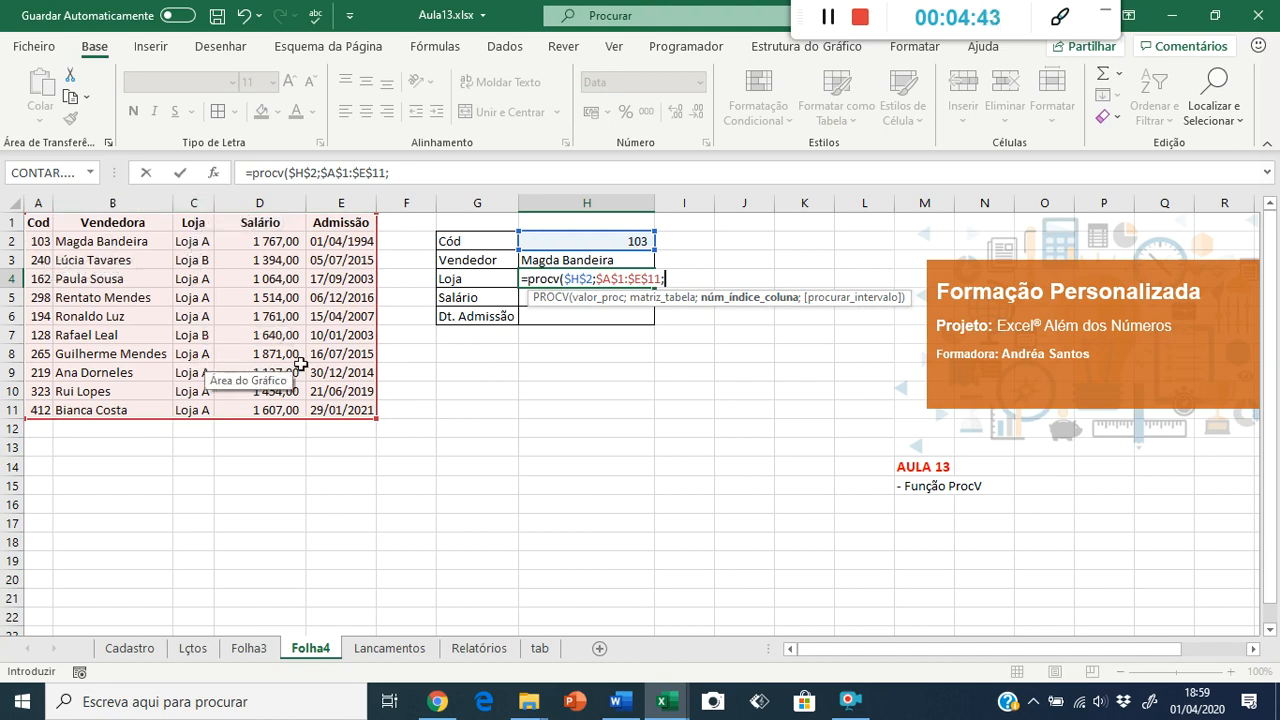
type(";falso)")
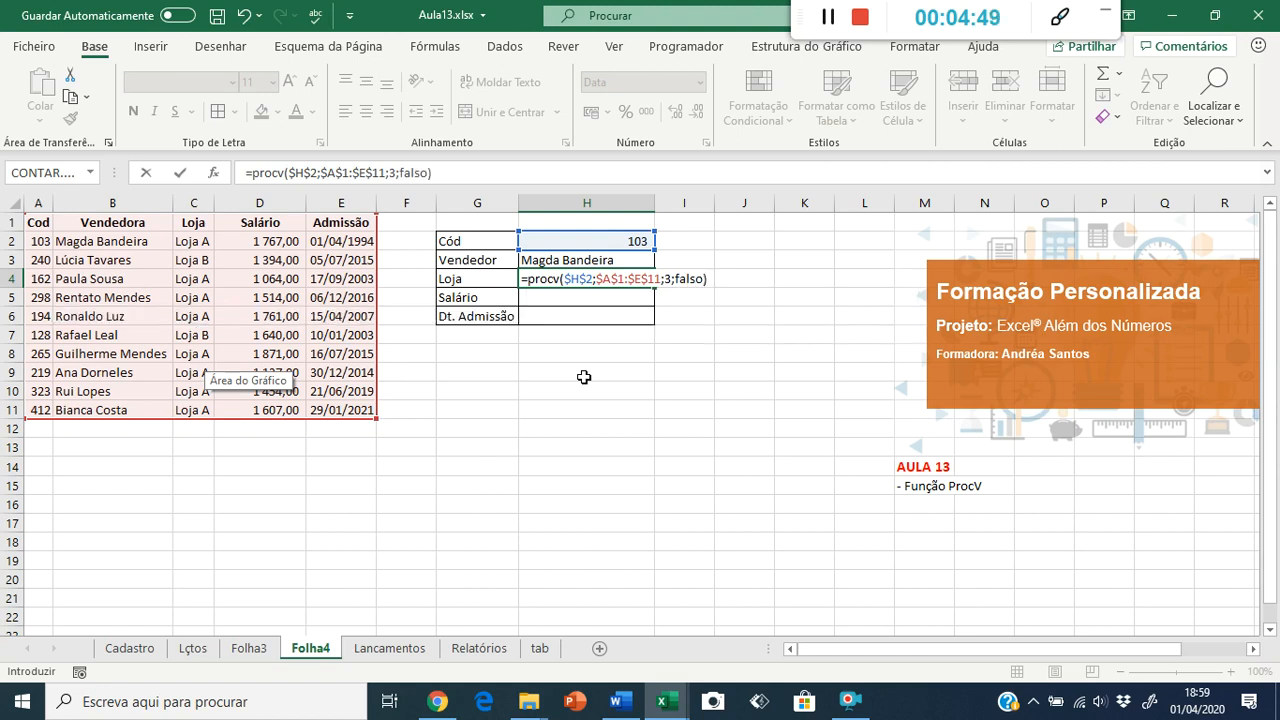
key("Return")
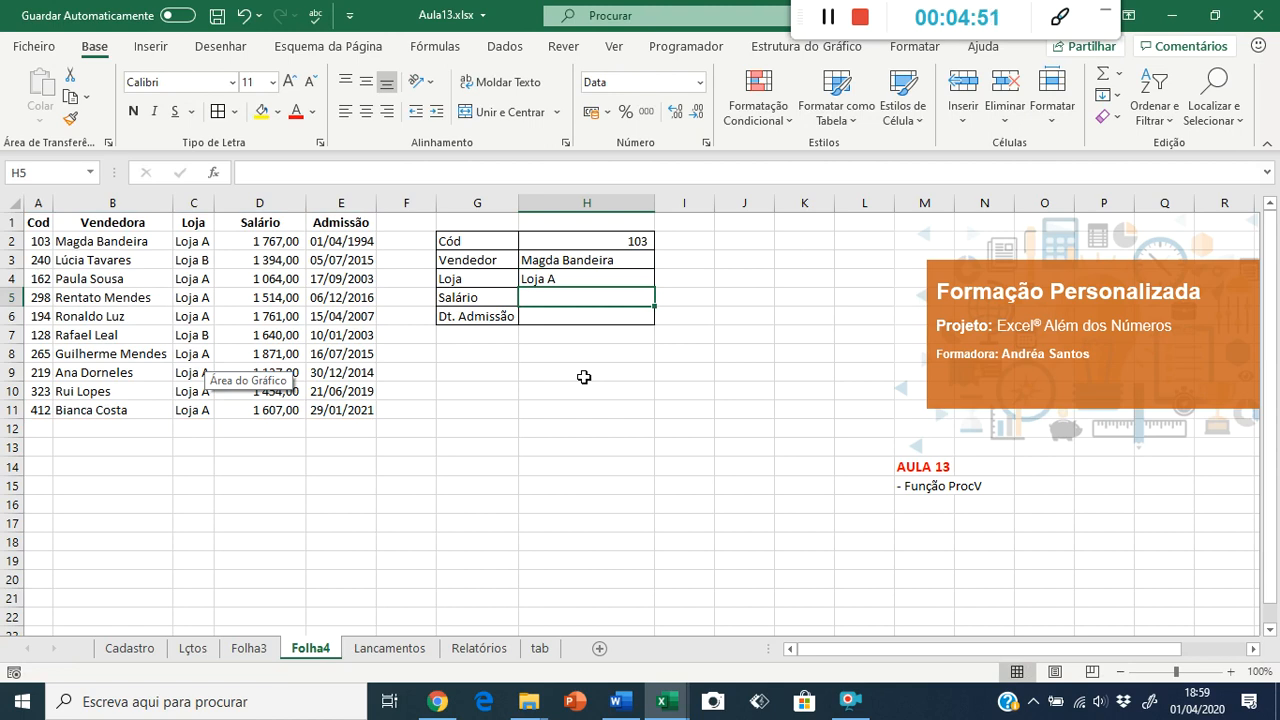
Step: Enter =procv($H$2;$A$1:$E$11;4;falso) in cell H5 to look up the salary
type("=procv(")
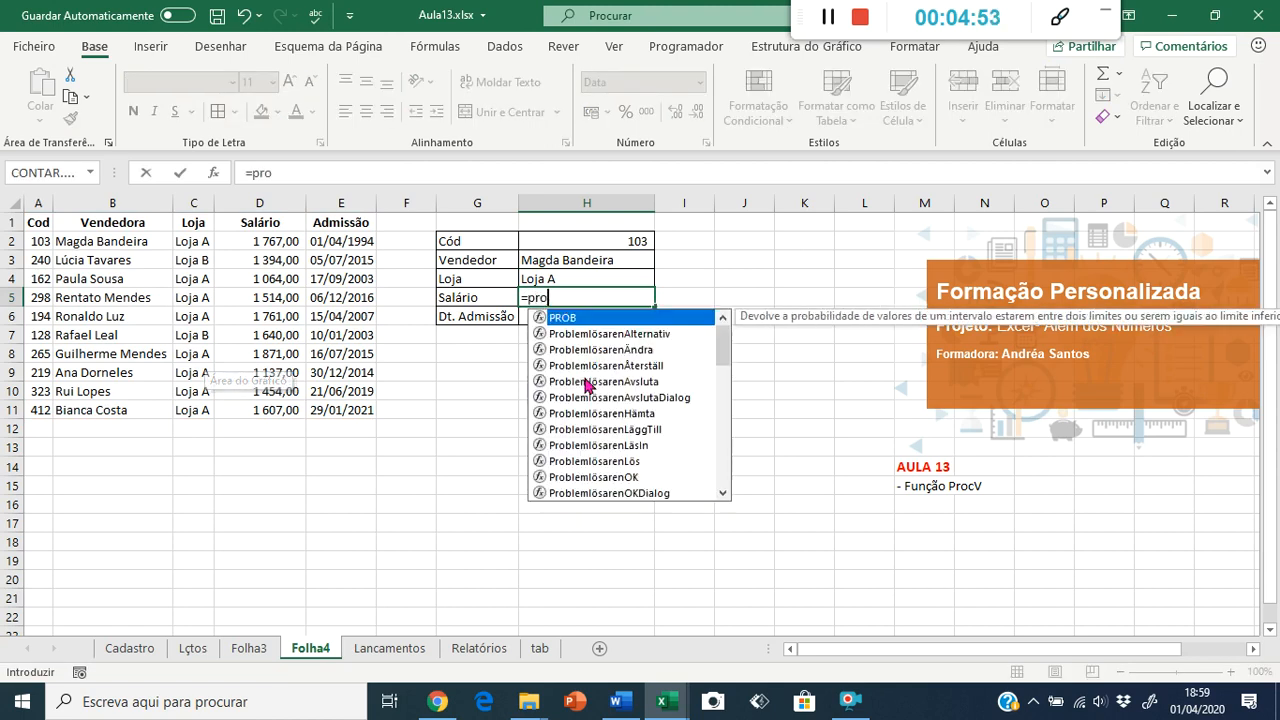
left_click(597, 238)
key("F4")
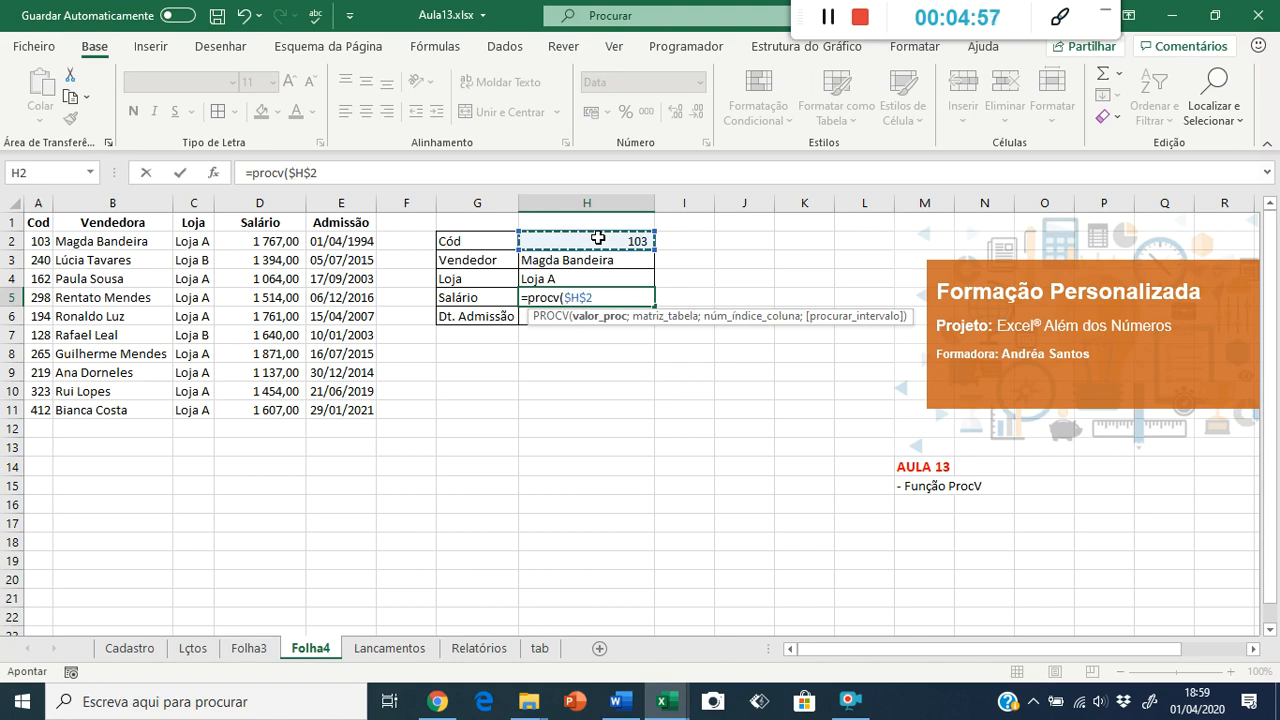
type(";")
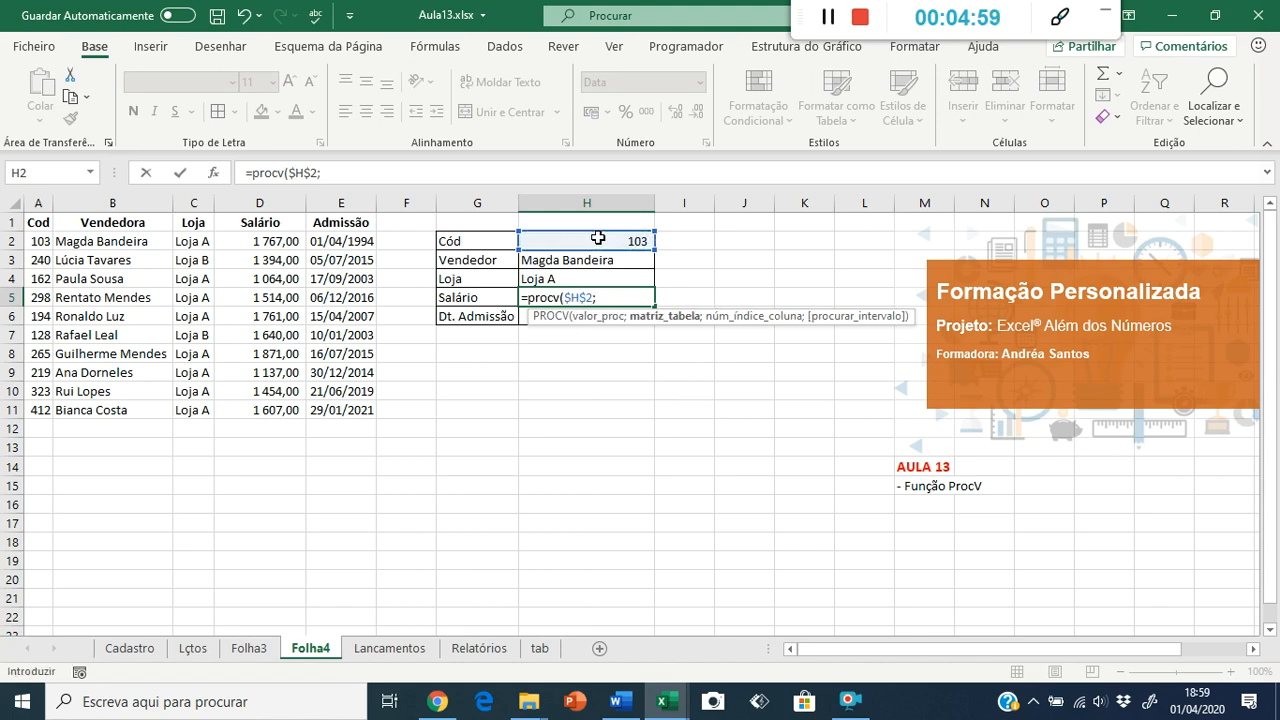
left_click_drag(40, 222, 335, 410)
key("F4")
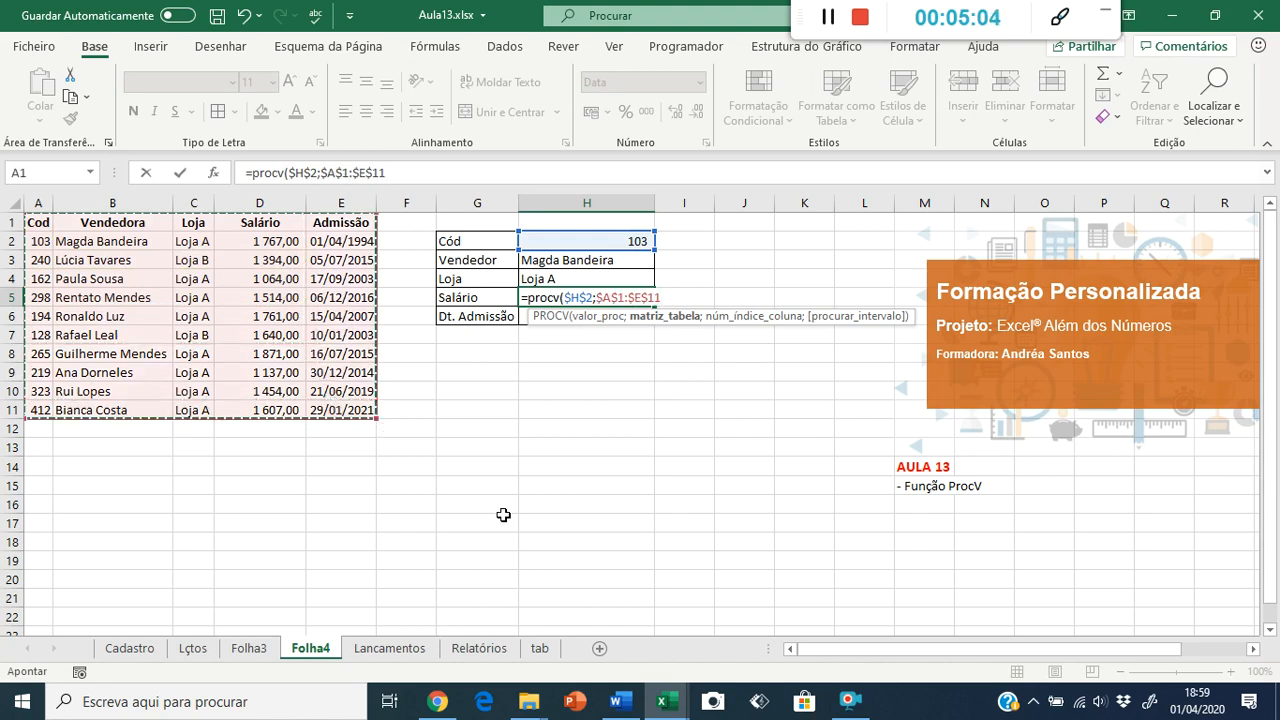
type(";")
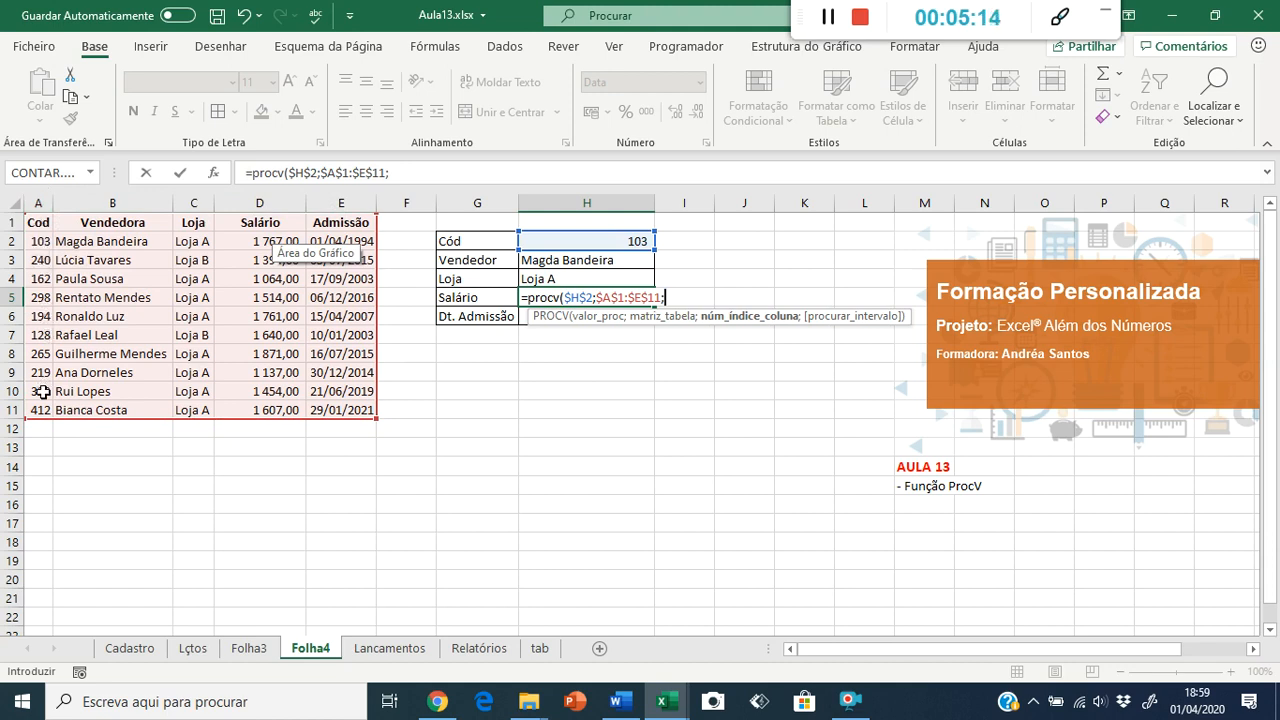
type(";falso)")
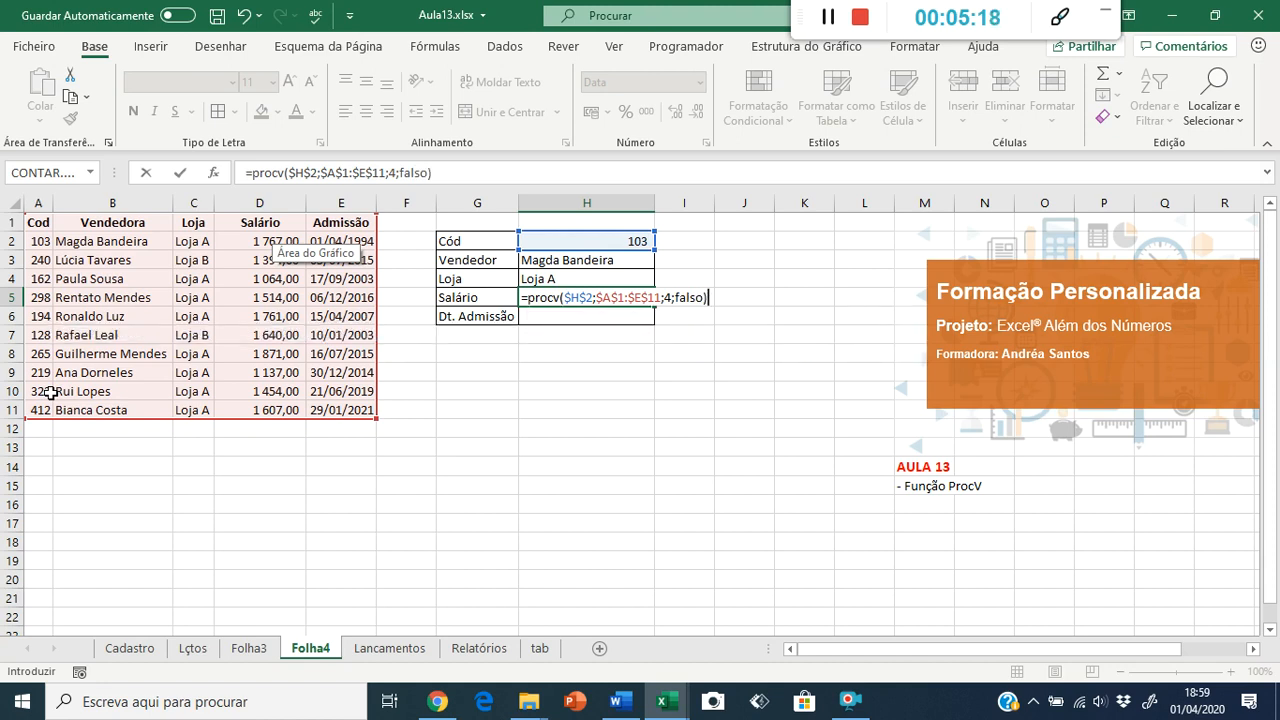
key("Return")
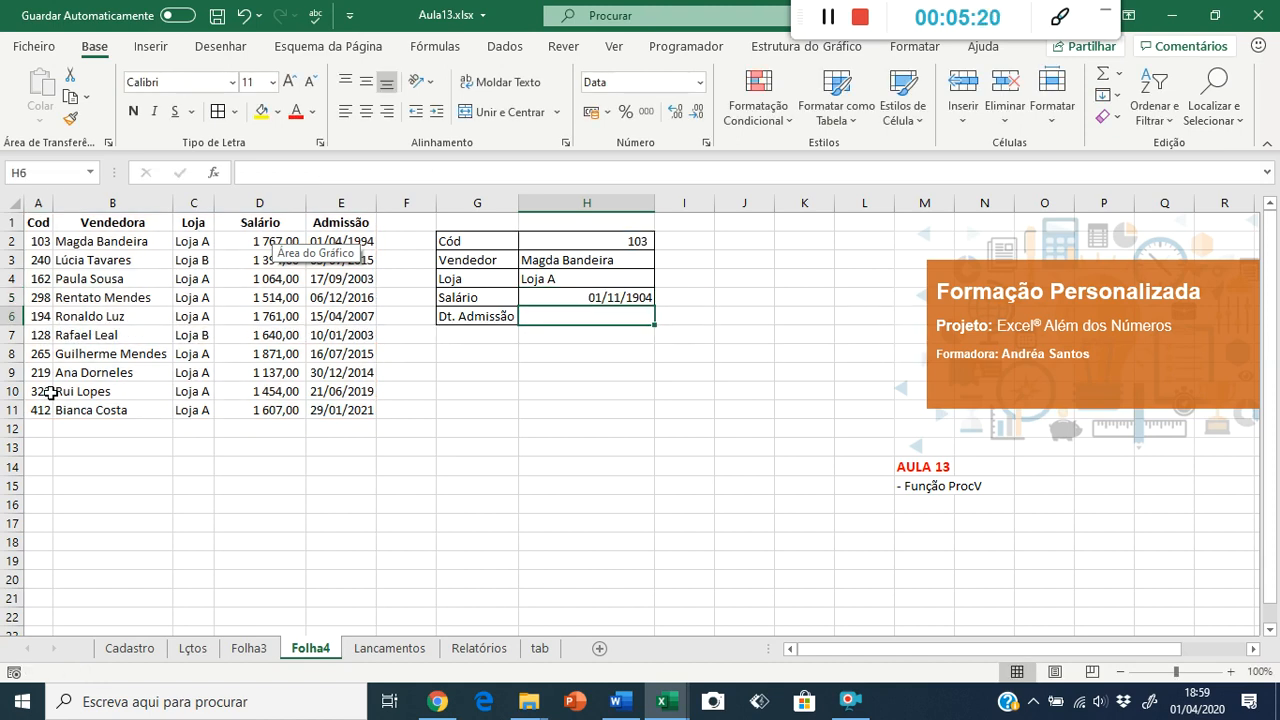
Step: Check the salary formula in cell H5 and the first admission date in cell E2
key("Up")
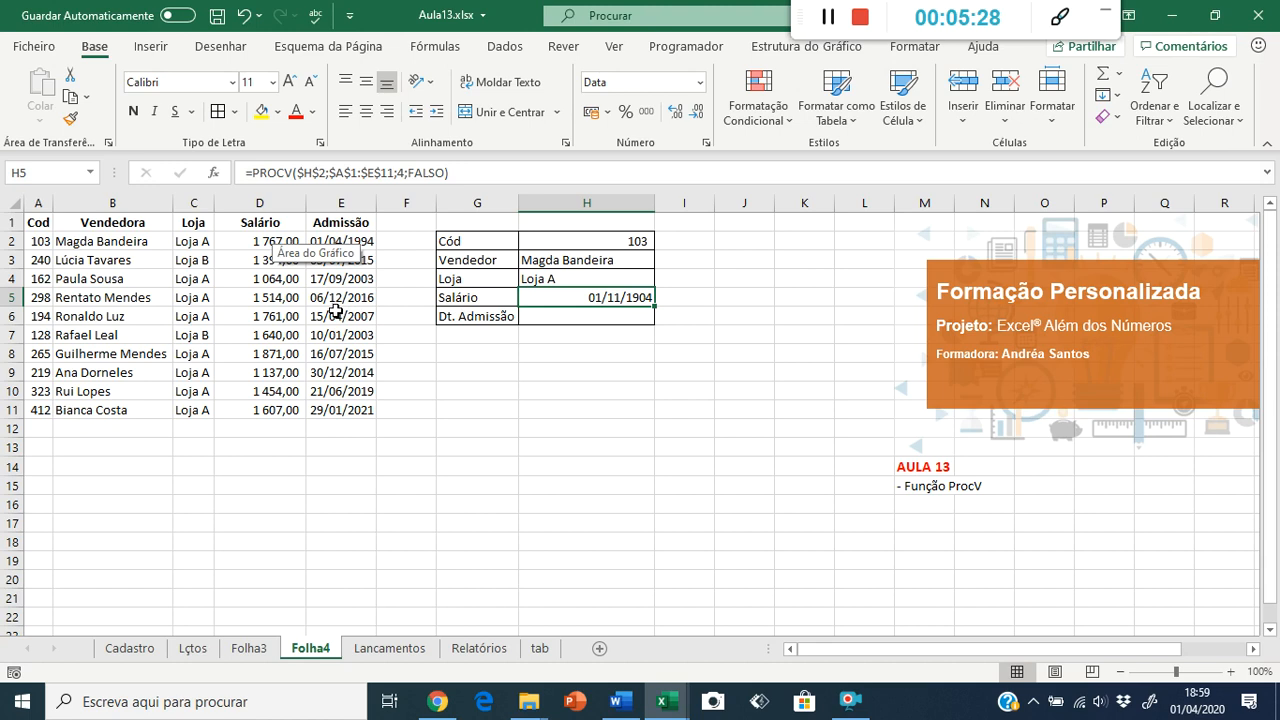
key("F2")
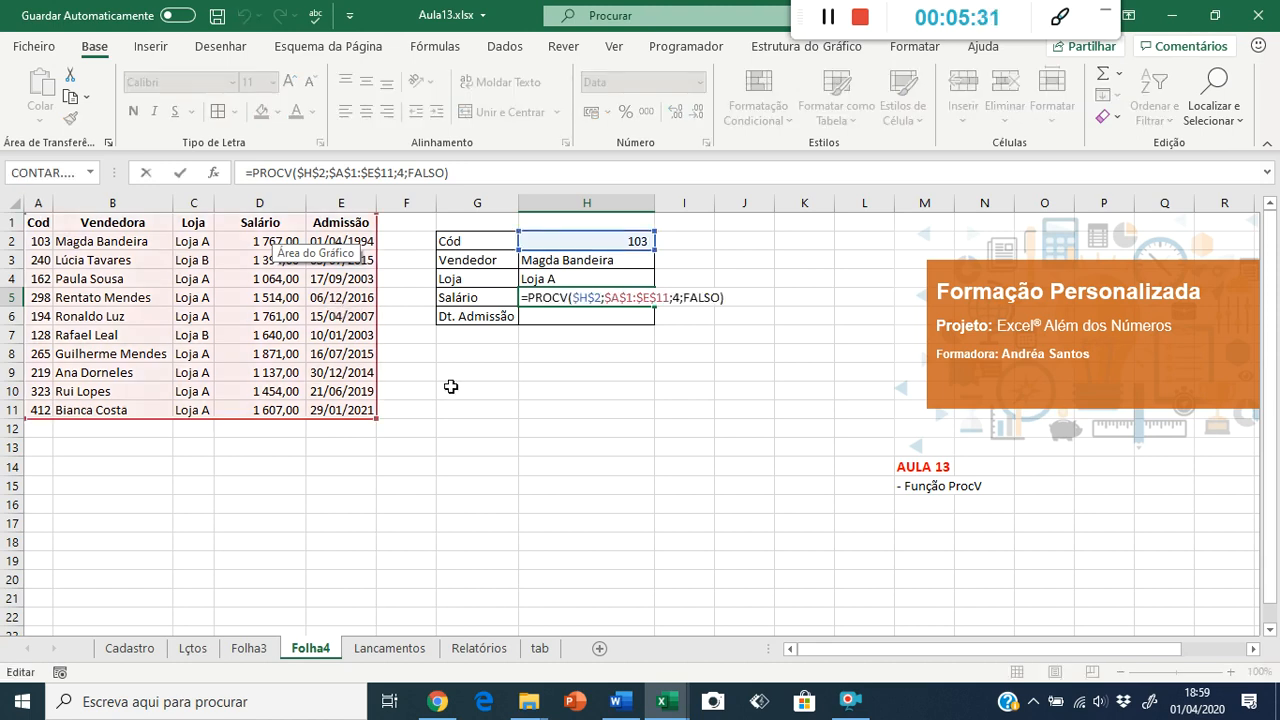
key("Return")
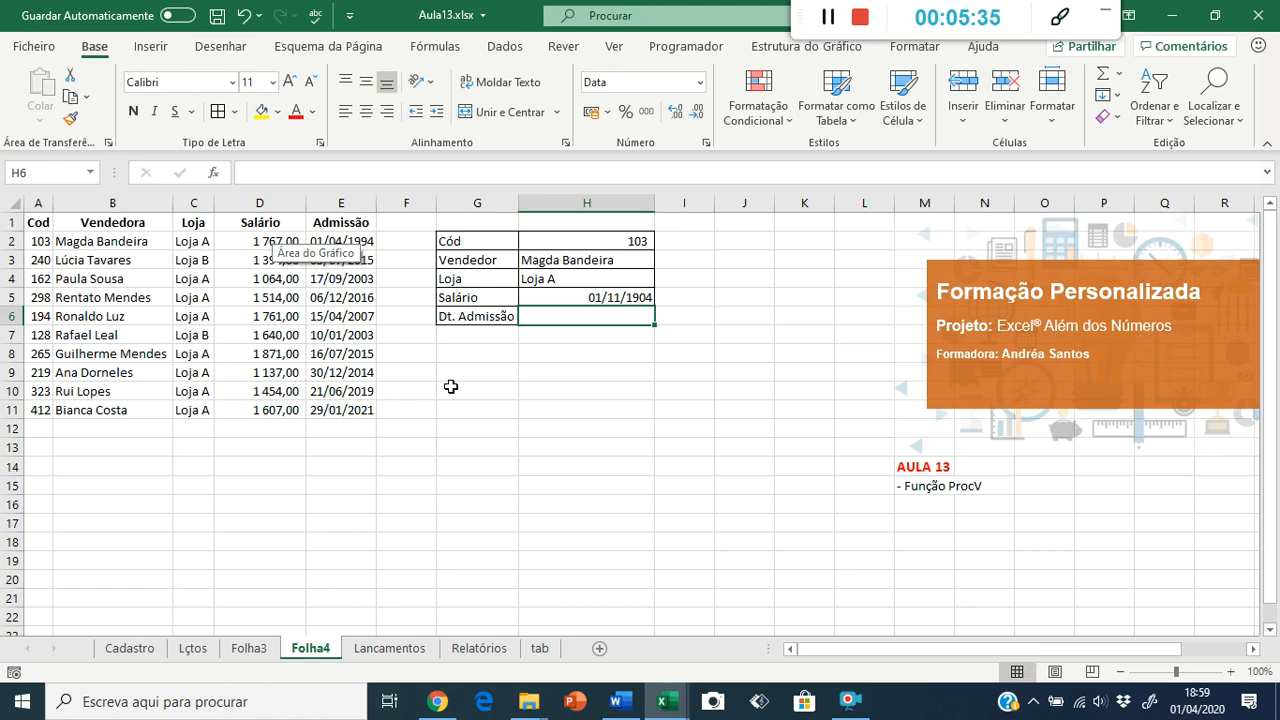
left_click(345, 241)
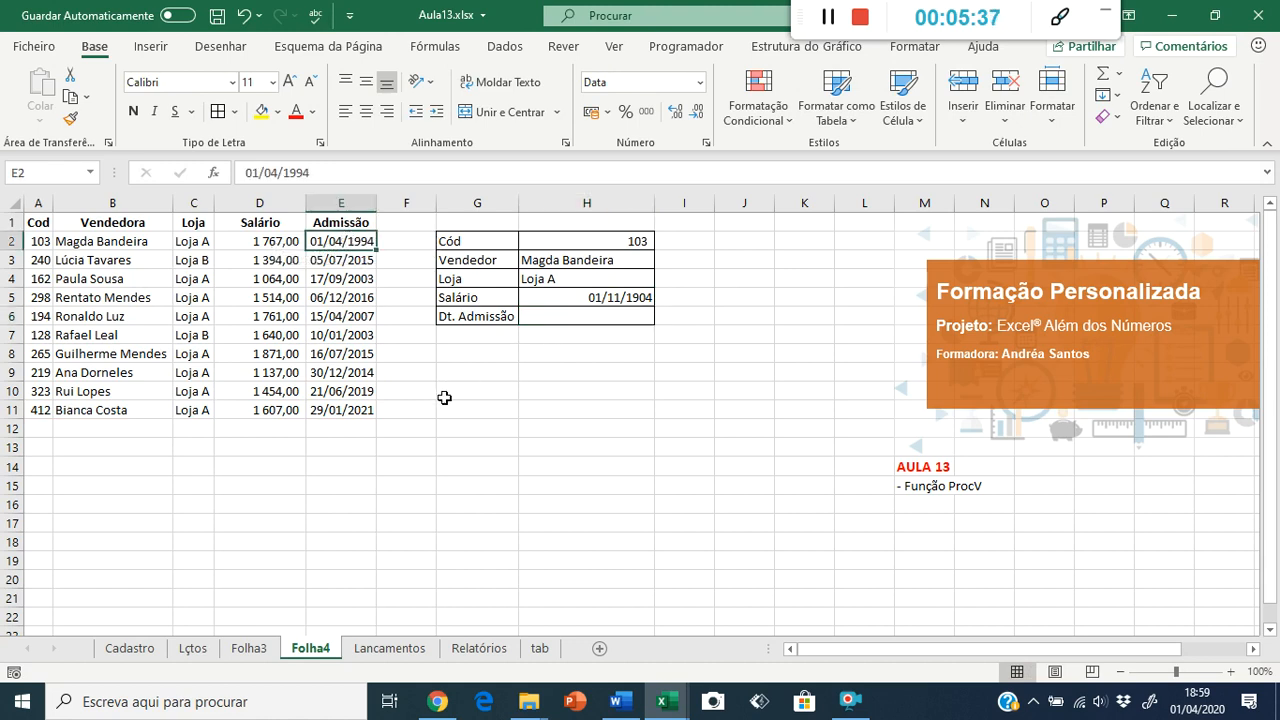
Step: Format the salary result in cell H5 as Número with 2 decimal places and a thousands separator
left_click(631, 301)
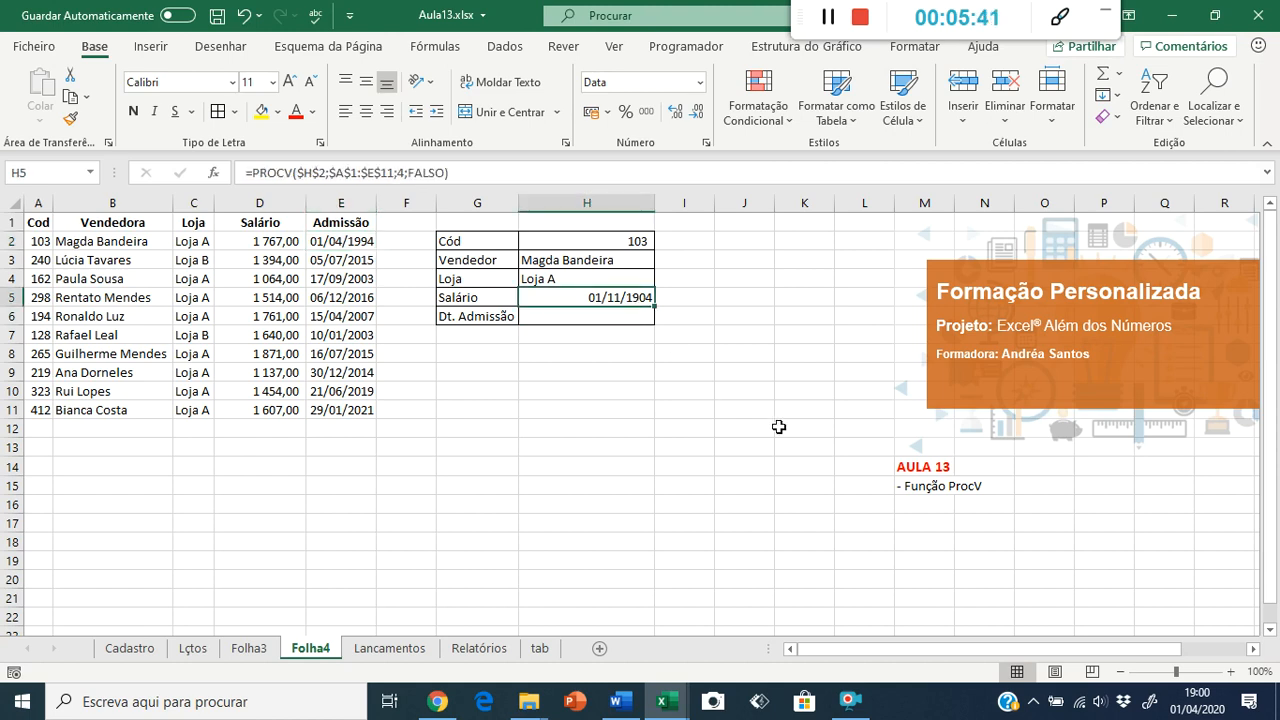
left_click(707, 146)
left_click(445, 321)
left_click(572, 448)
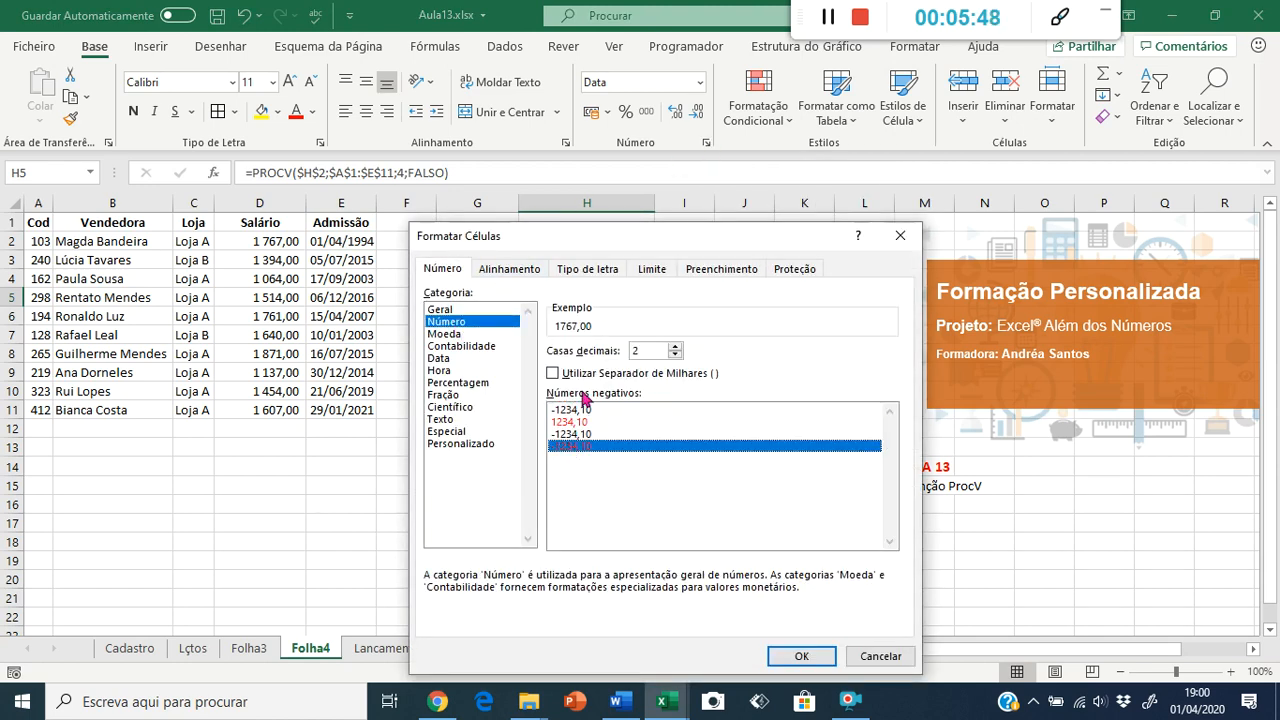
left_click(586, 374)
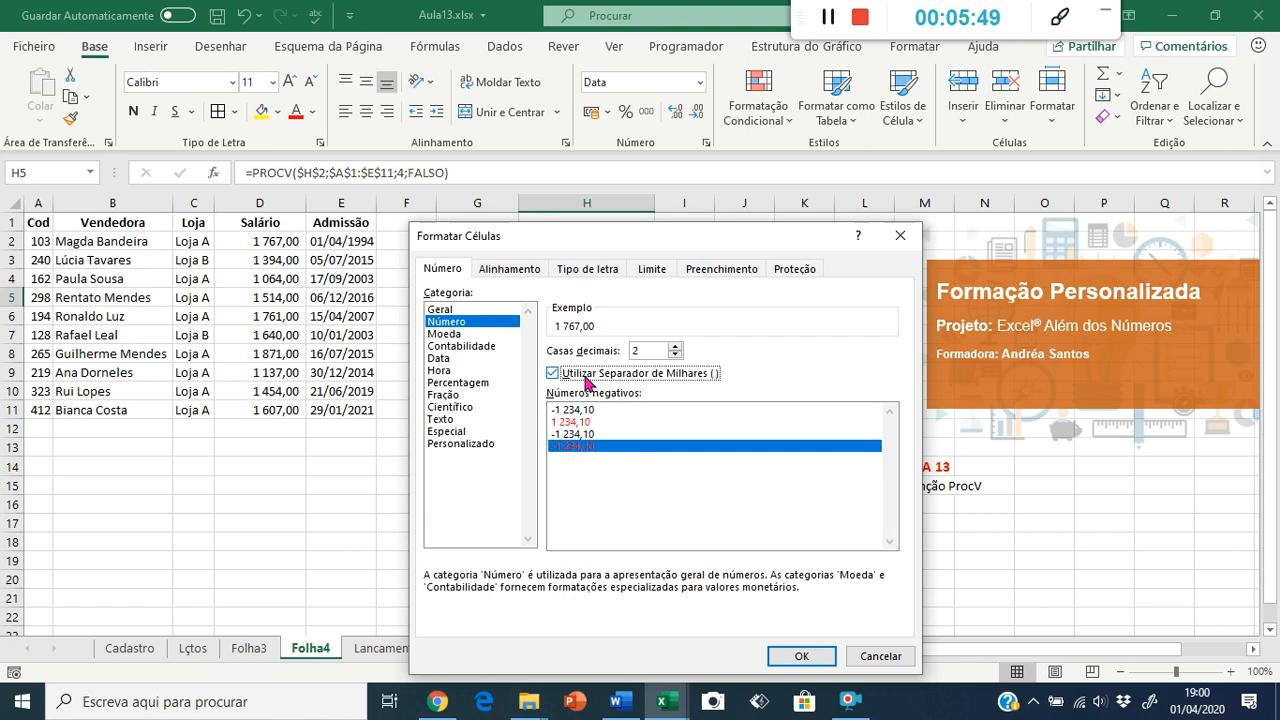
left_click(790, 657)
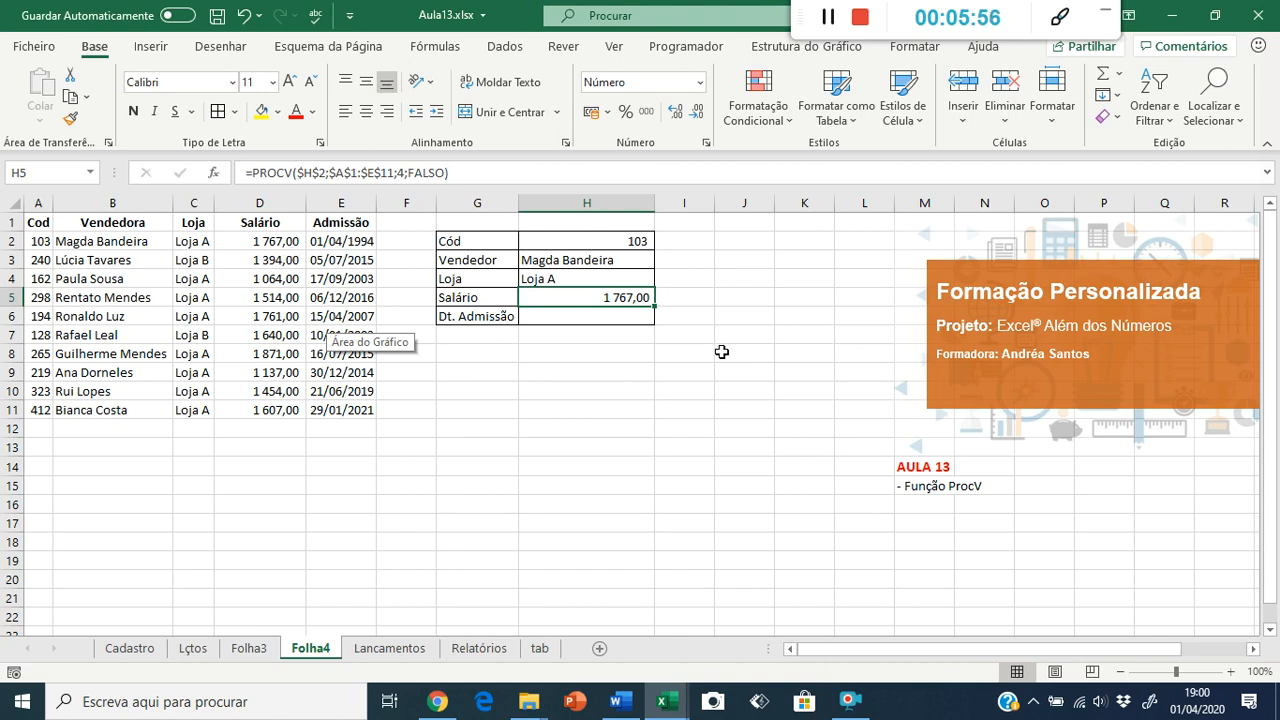
Step: Copy the salary lookup formula from cell H5 into cell H6 beside the Dt. Admissão label
left_click(540, 321)
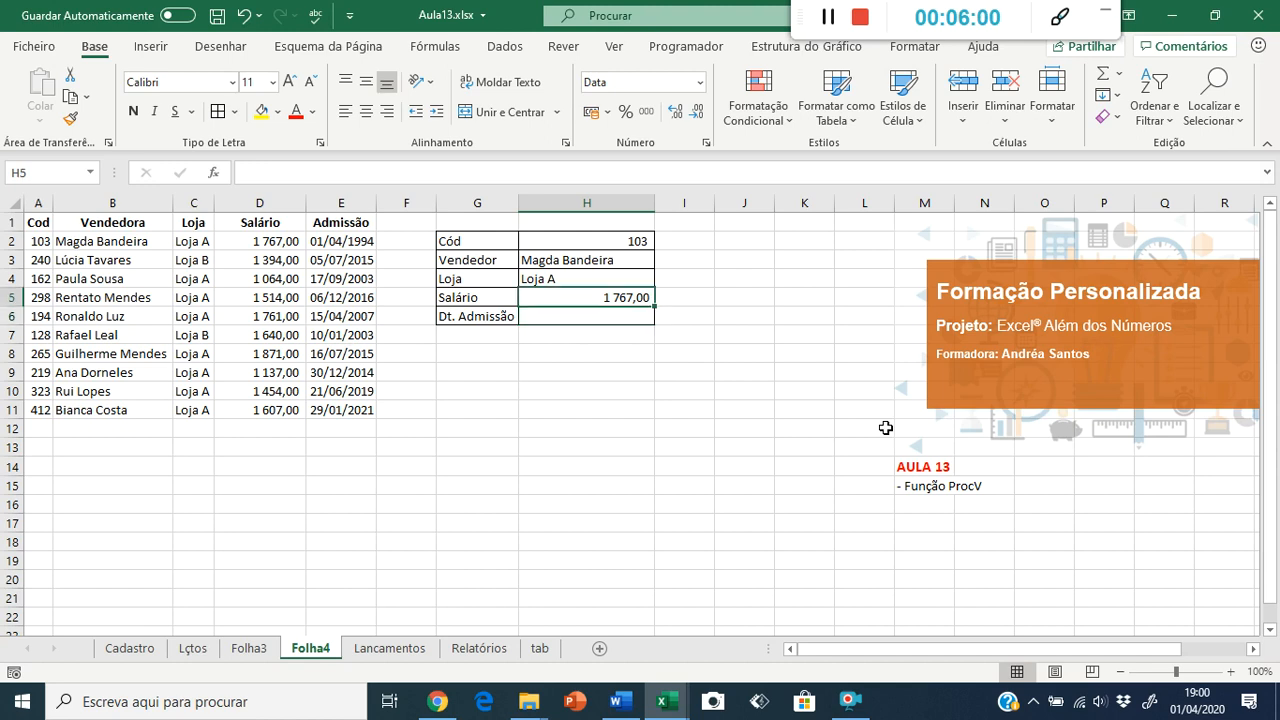
key("Up")
key("ctrl+c")
key("Down")
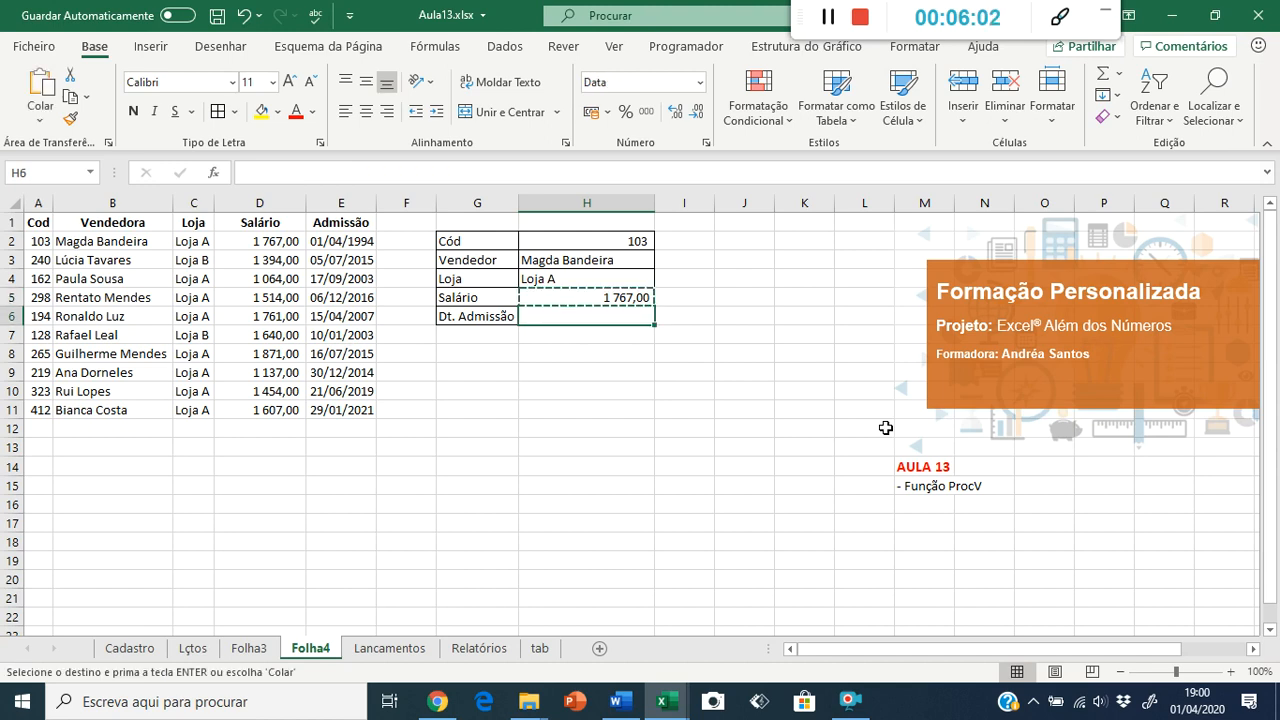
key("Return")
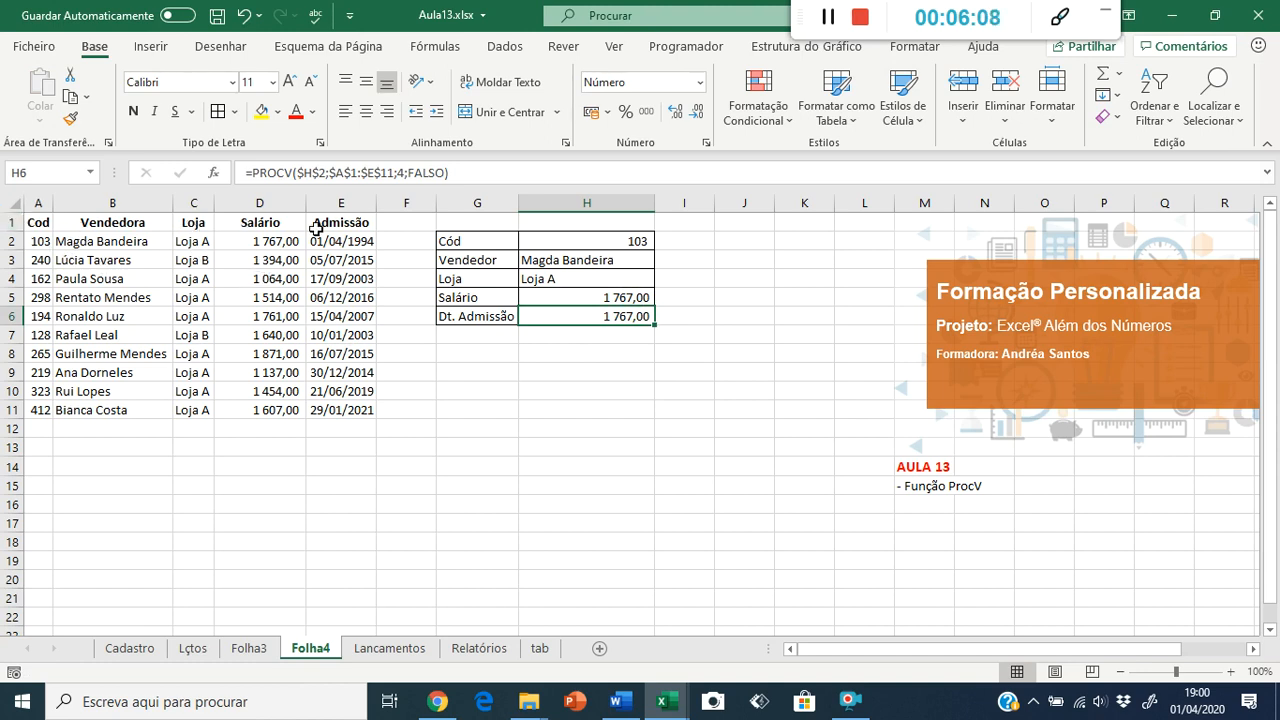
Step: Change the PROCV column index in cell H6 to 5 to look up the admission date
left_click(403, 174)
double_click(401, 173)
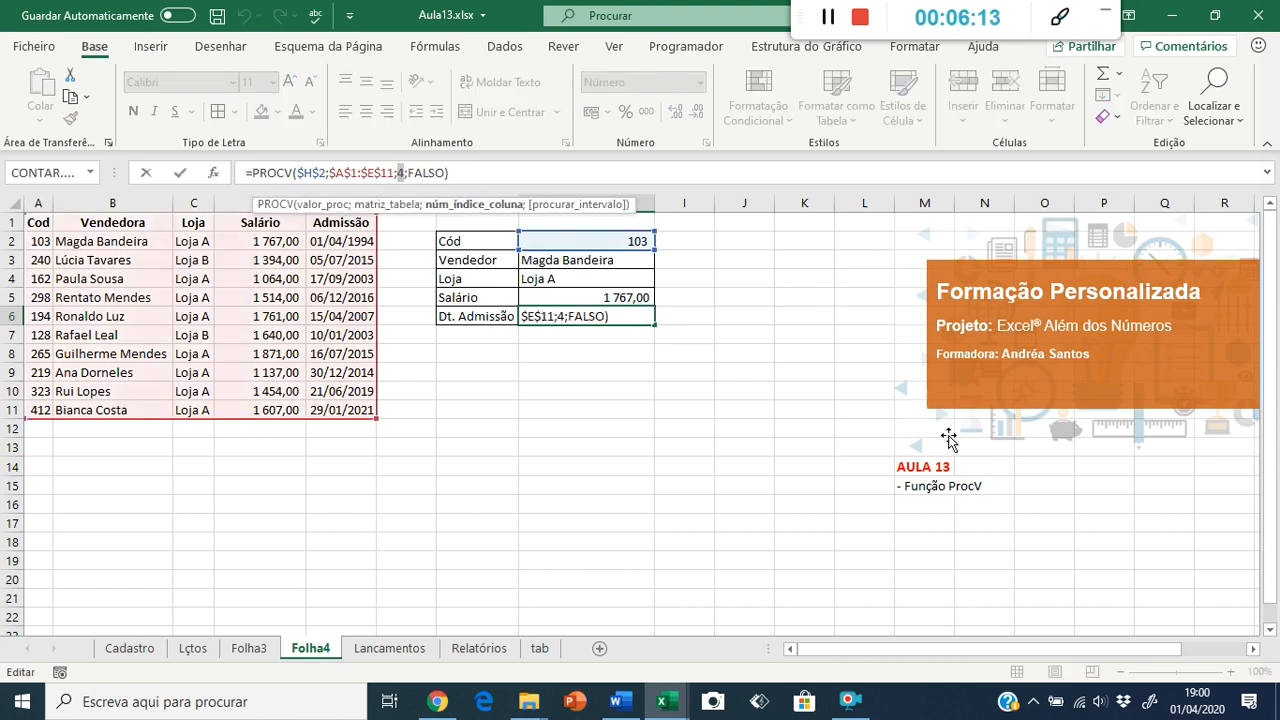
type("5")
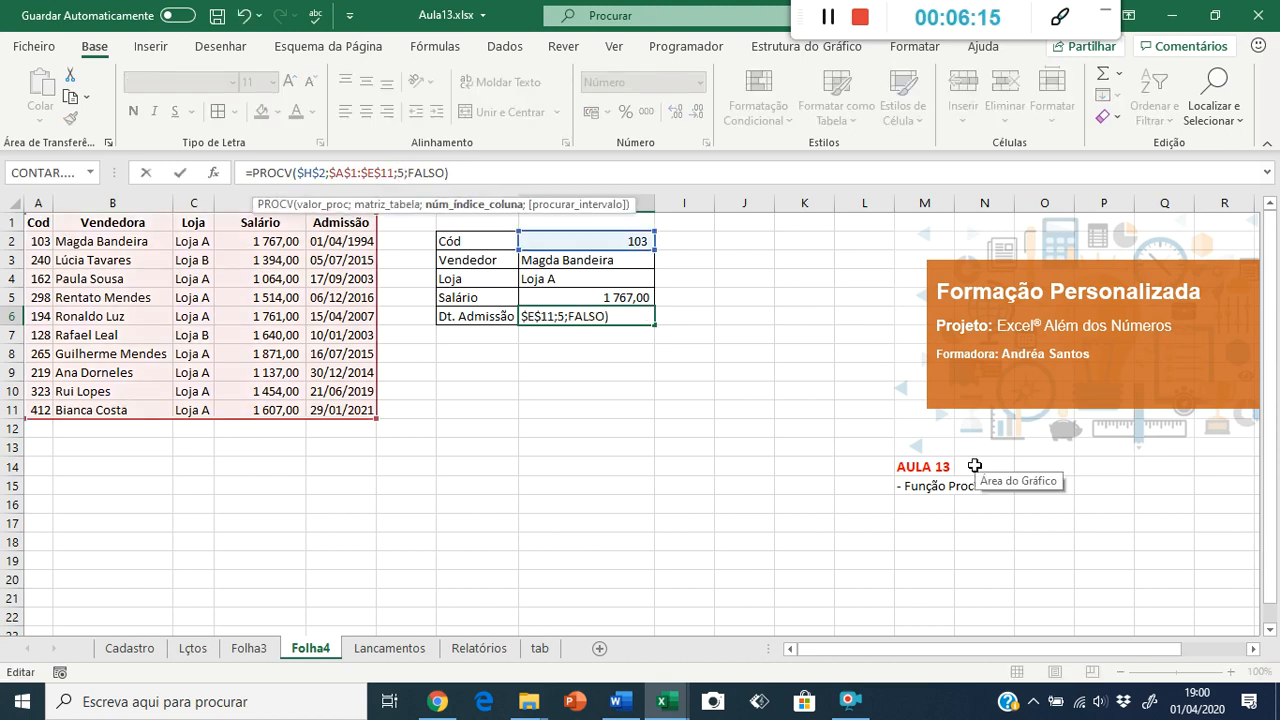
key("ctrl+Return")
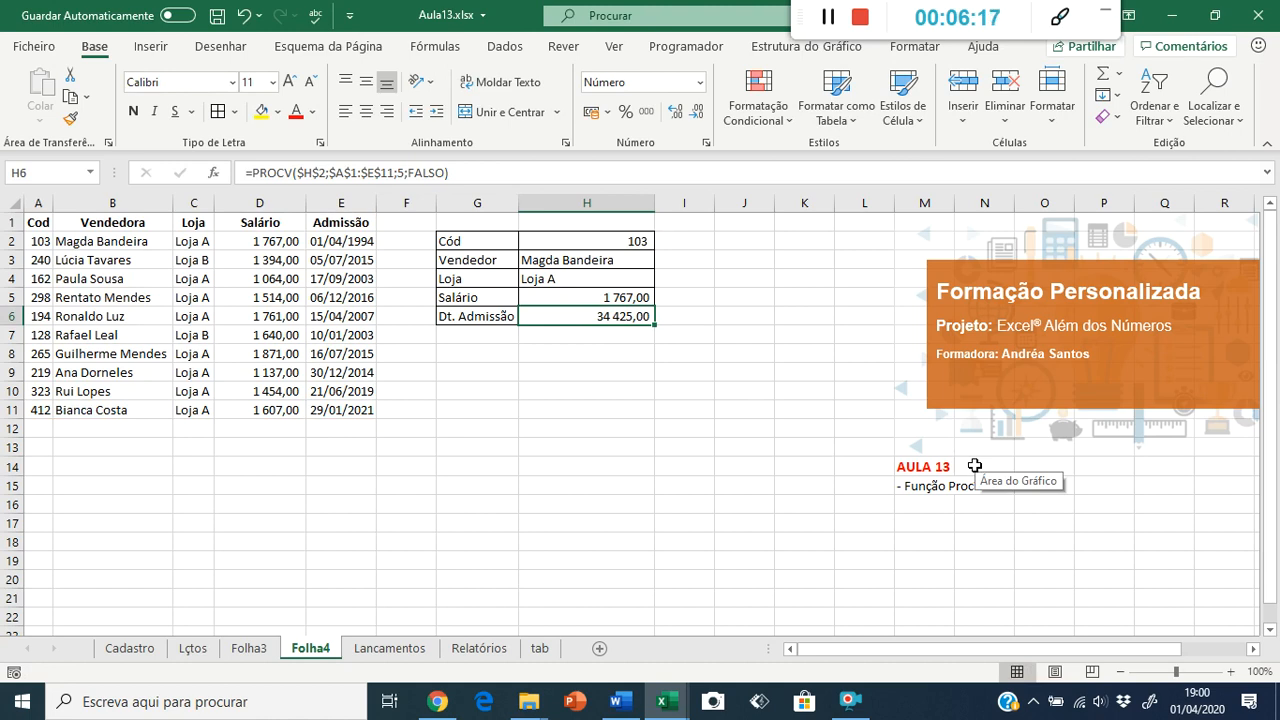
Step: Format cell H6 as Data, comparing the two 14-mar-12 types and applying the one with a two-digit day
left_click(706, 144)
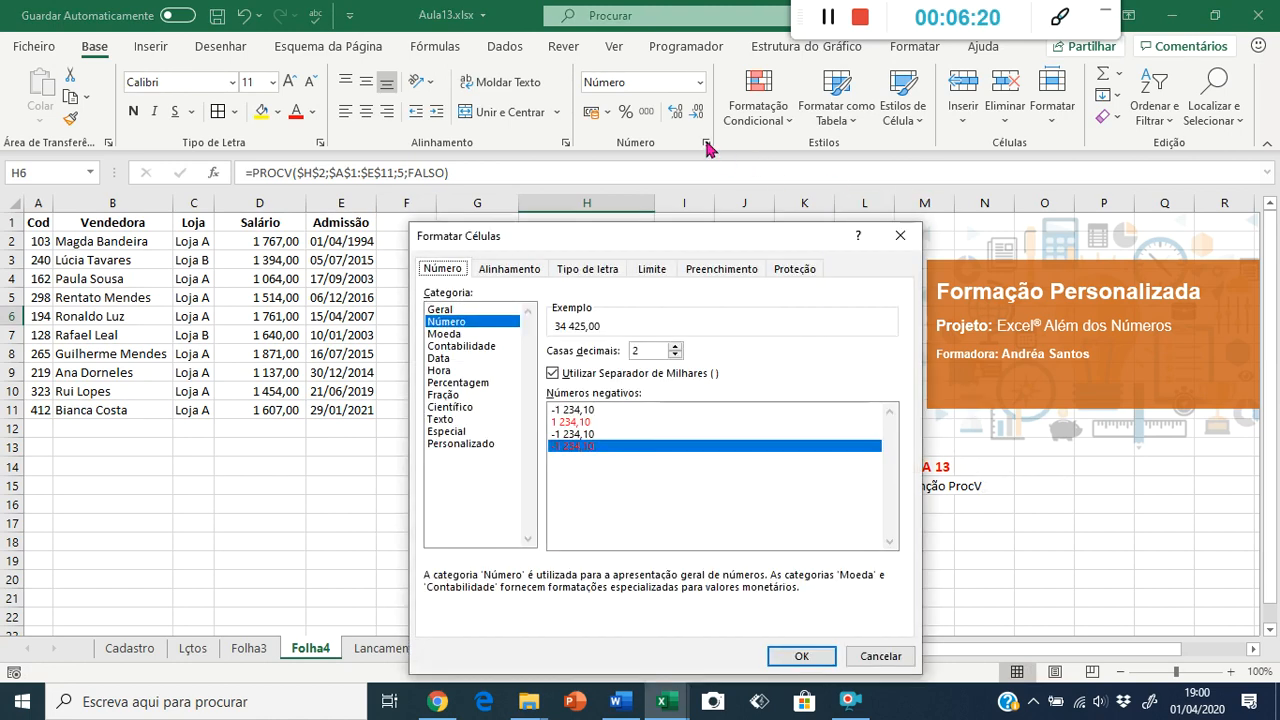
left_click(445, 358)
left_click(592, 437)
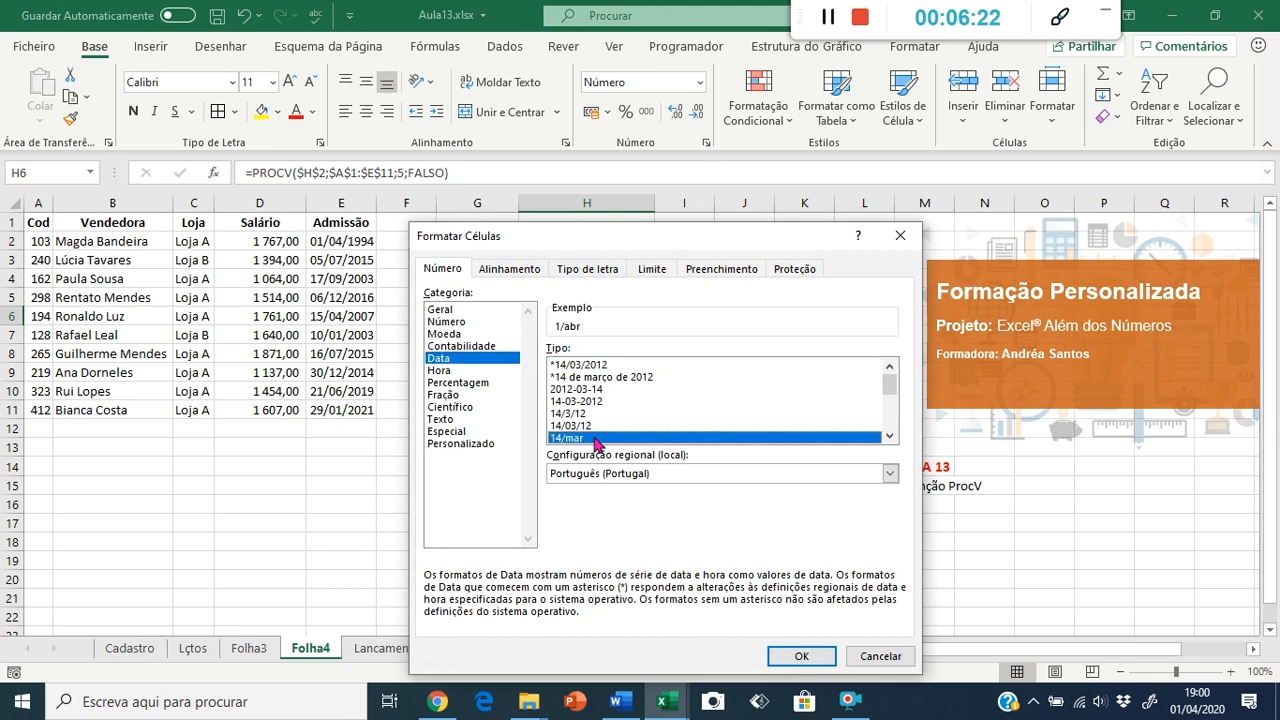
left_click(889, 436)
left_click(889, 436)
left_click(889, 436)
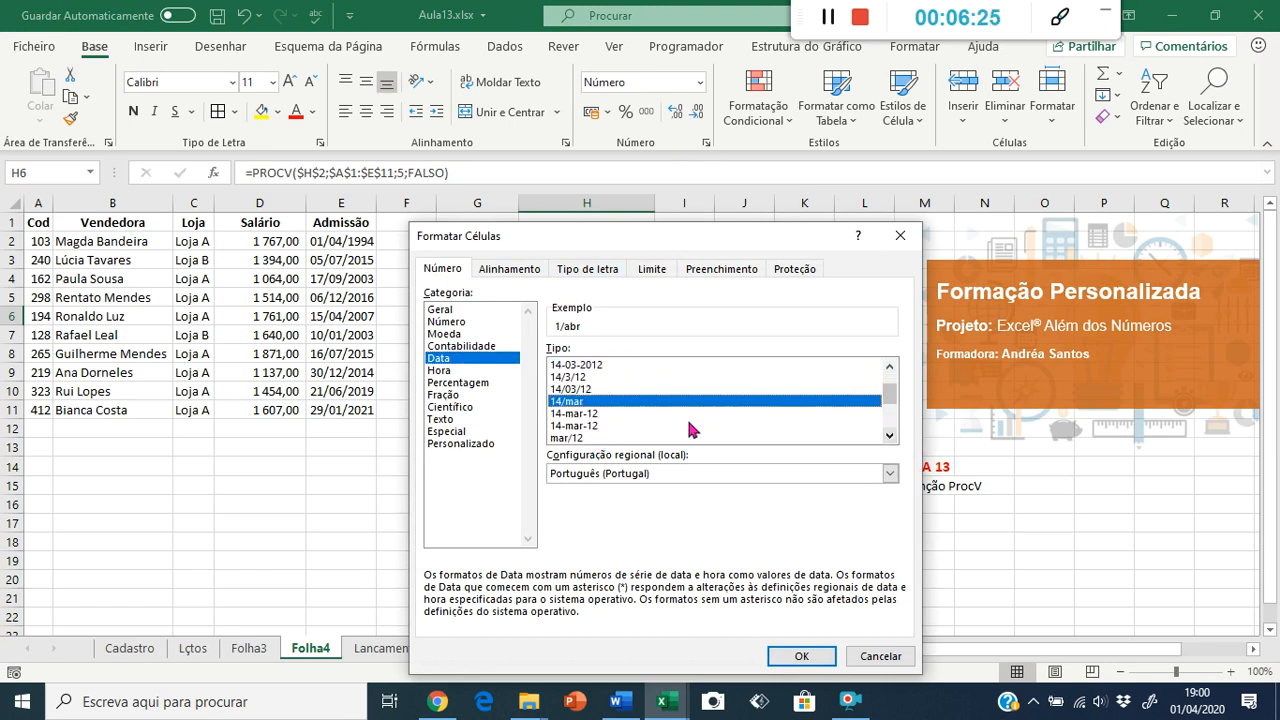
left_click(612, 427)
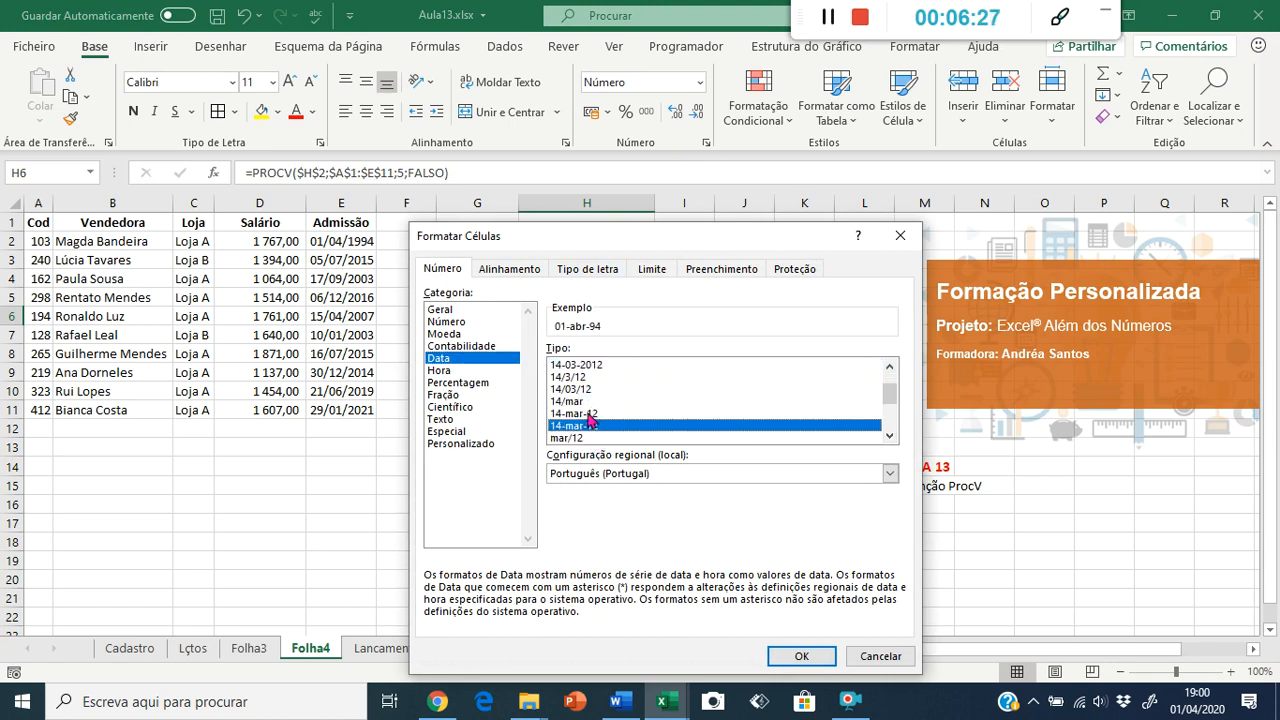
left_click(590, 415)
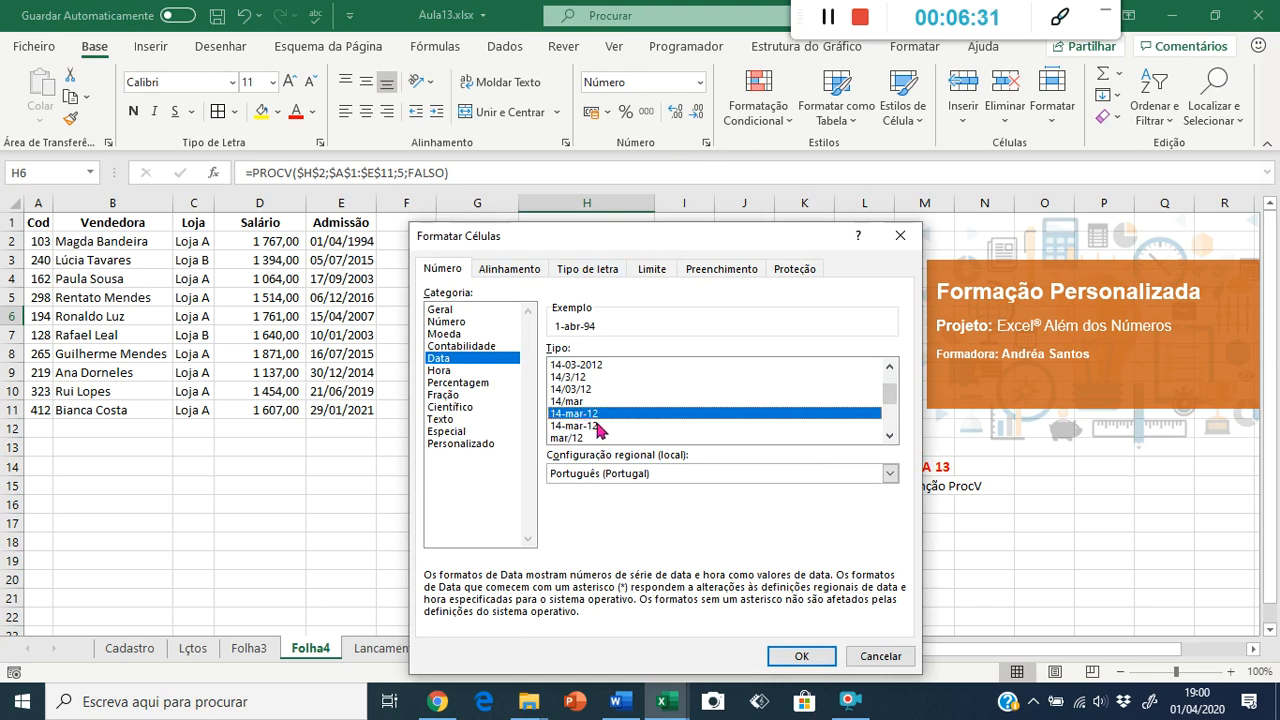
left_click(598, 427)
left_click(597, 414)
left_click(598, 427)
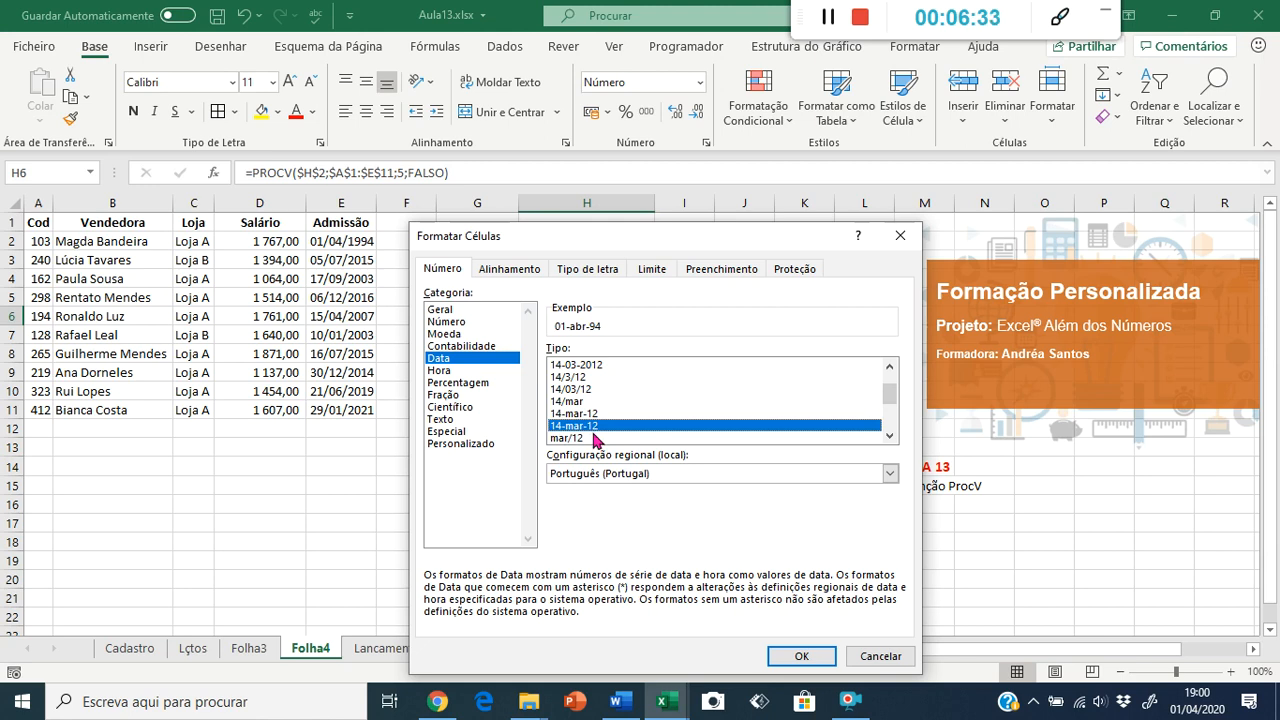
left_click(594, 416)
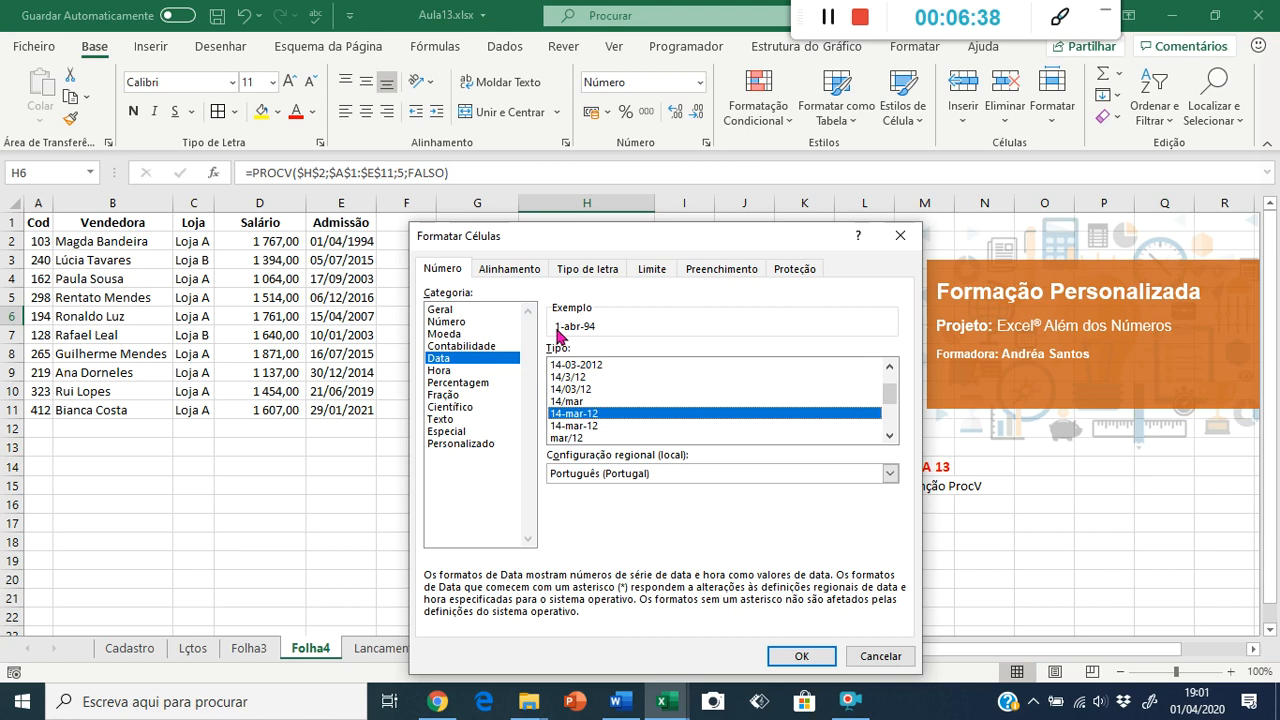
left_click(572, 427)
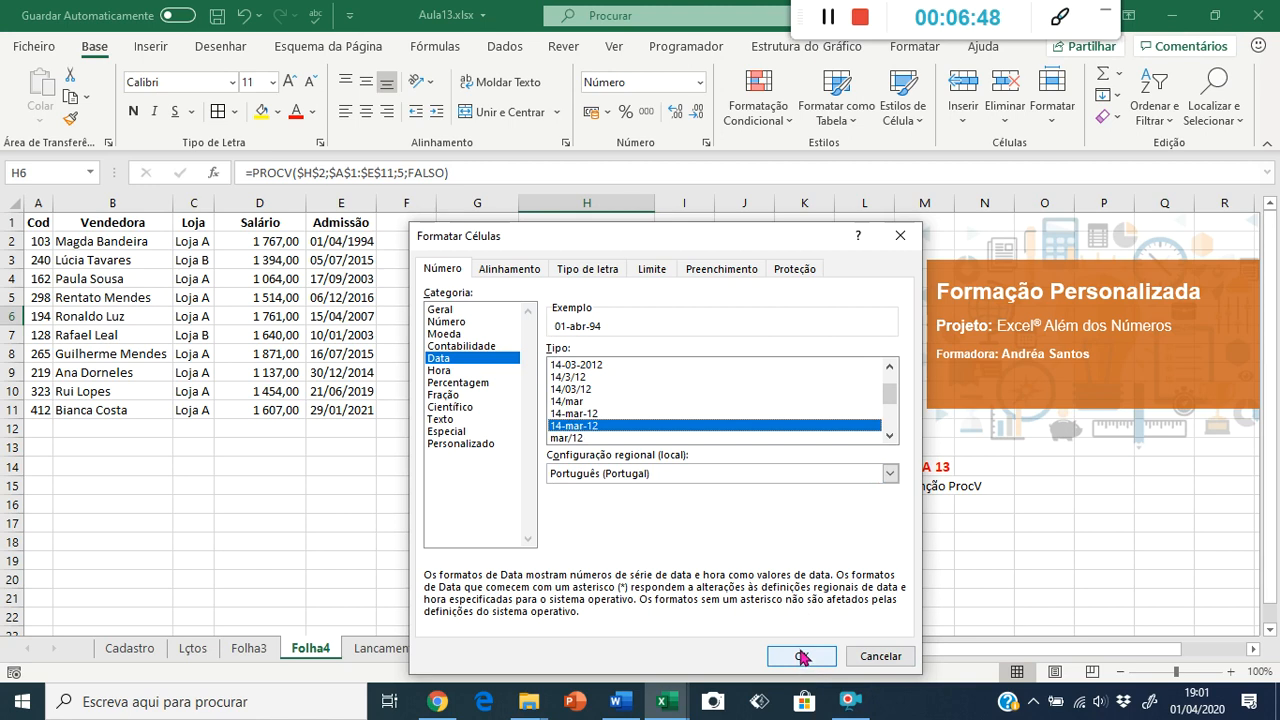
left_click(803, 657)
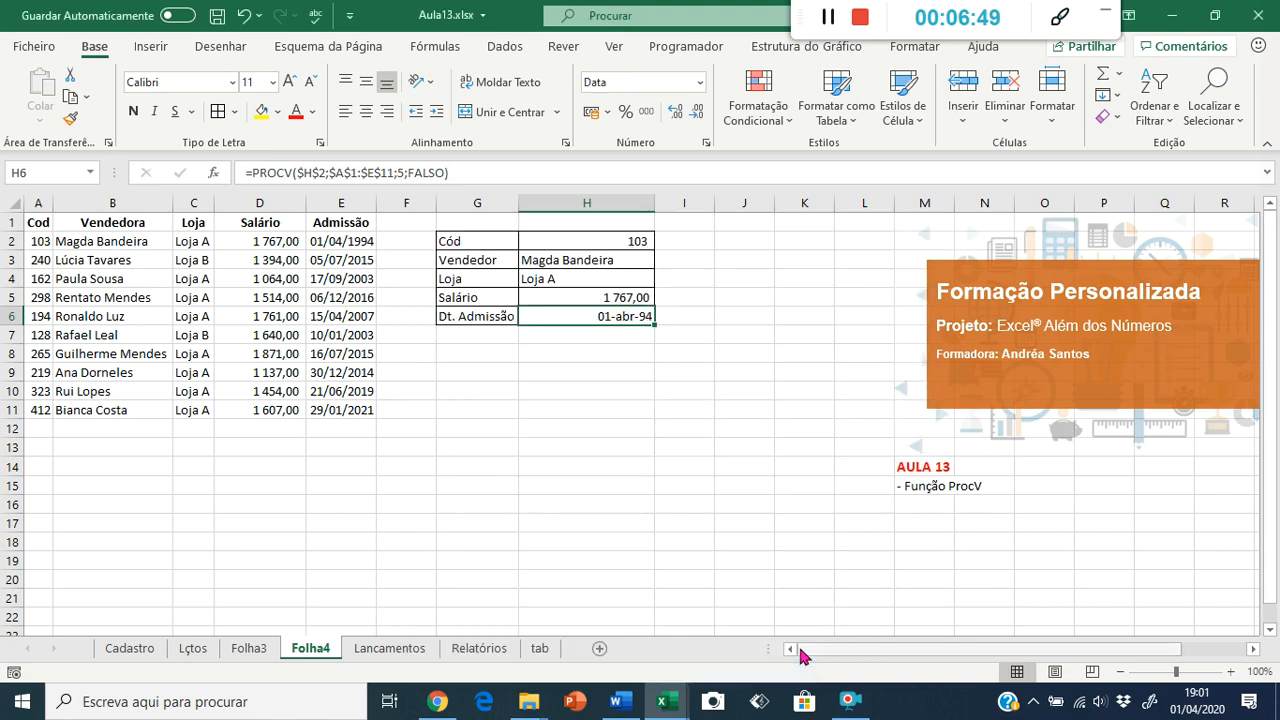
Step: Fill the code cell H2 with the lightest green theme color
left_click(582, 238)
left_click(278, 112)
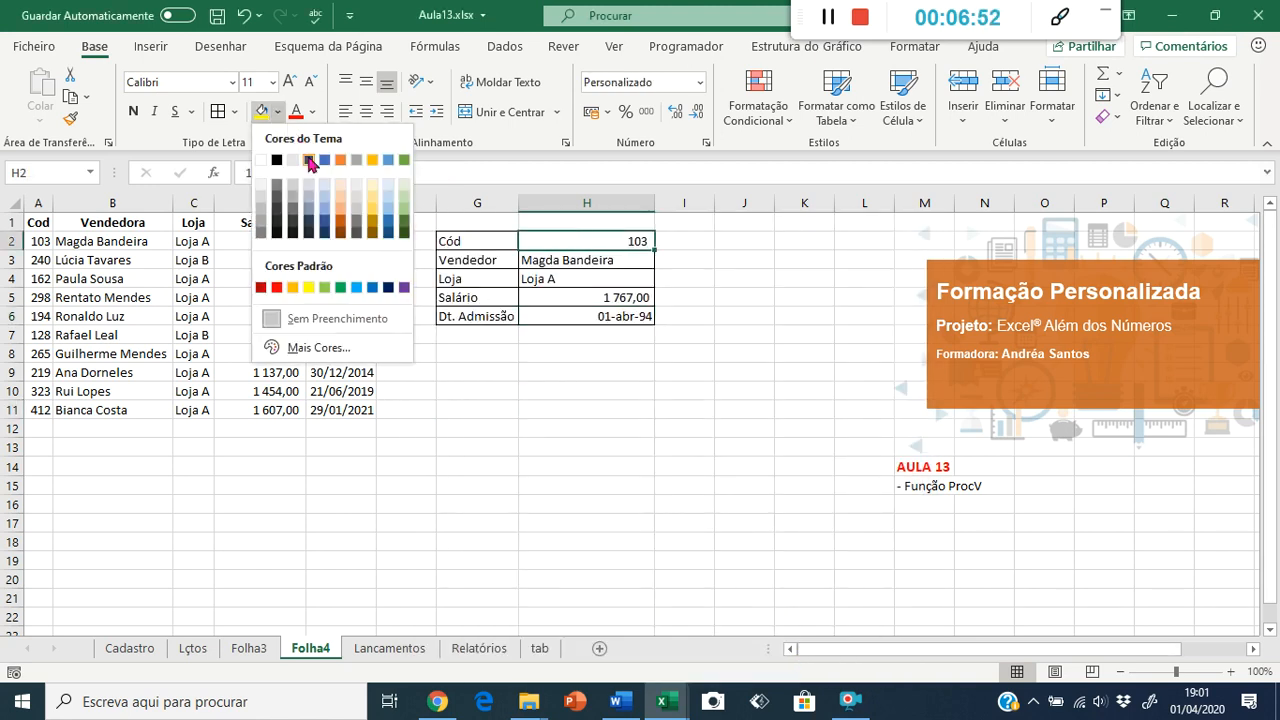
left_click(404, 181)
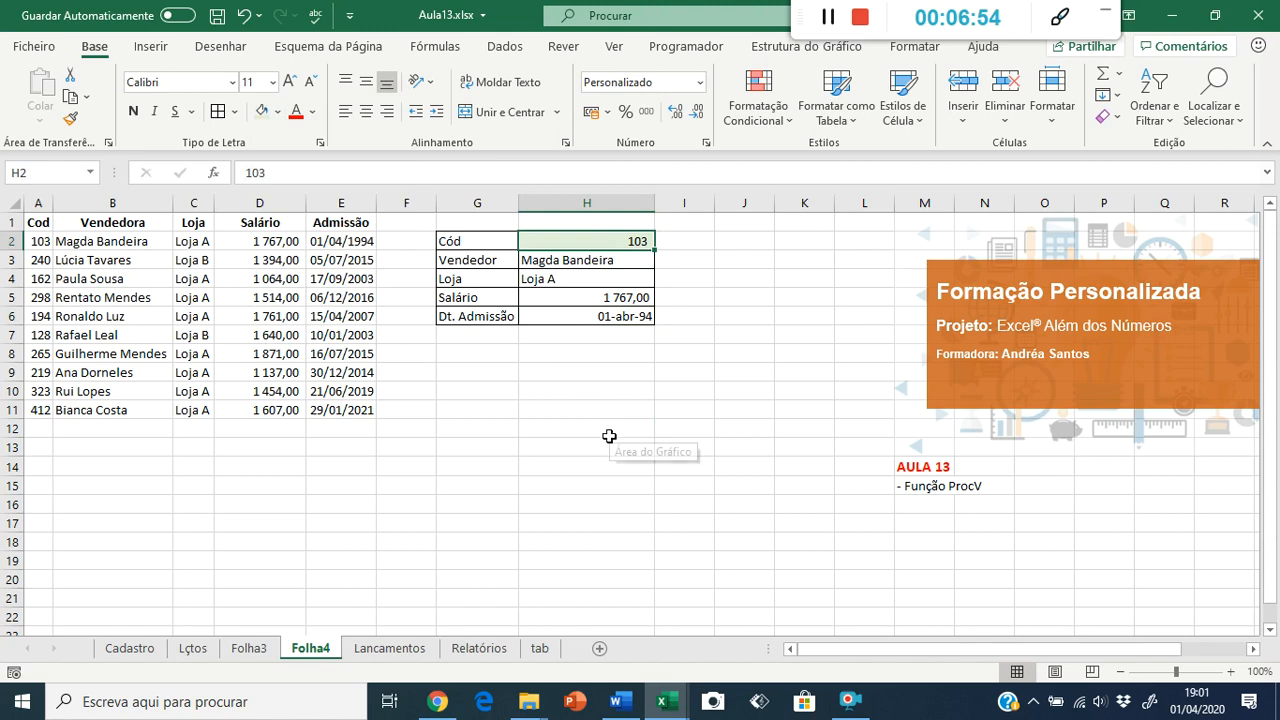
Step: Enter code 240 in cell H2 and select range A3:E3 to compare the lookup results with the source row
type("240")
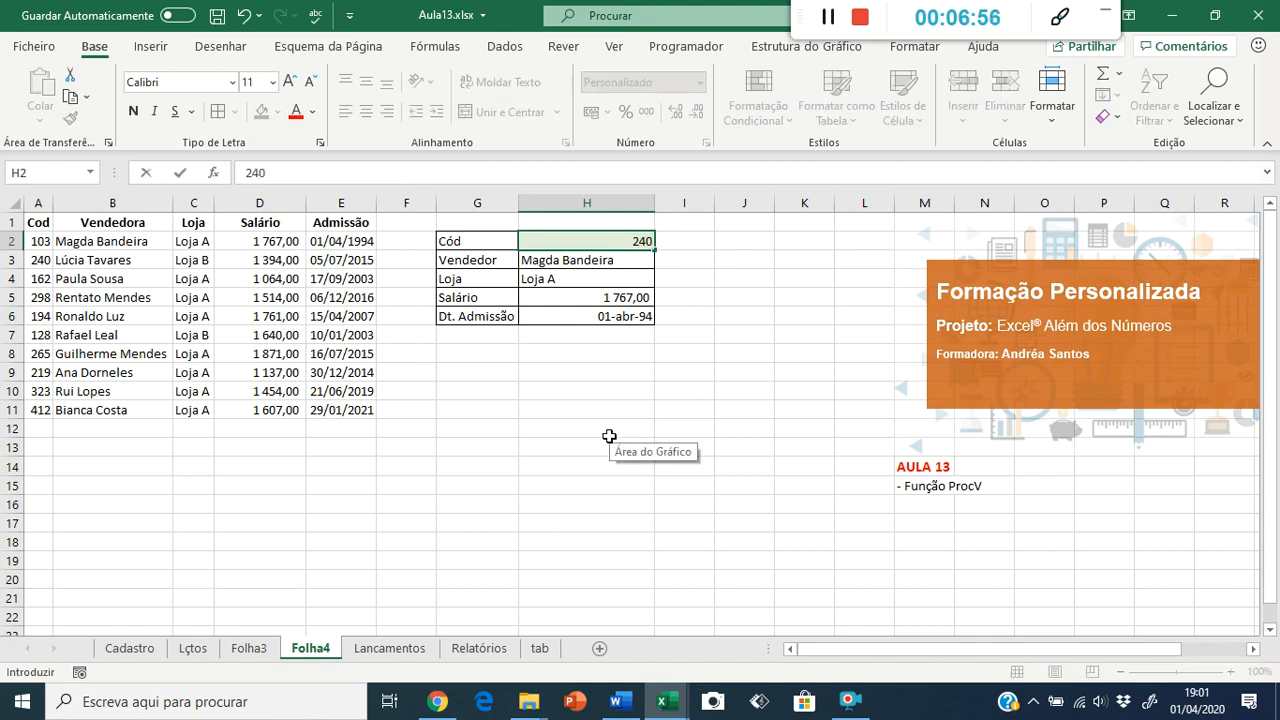
key("Return")
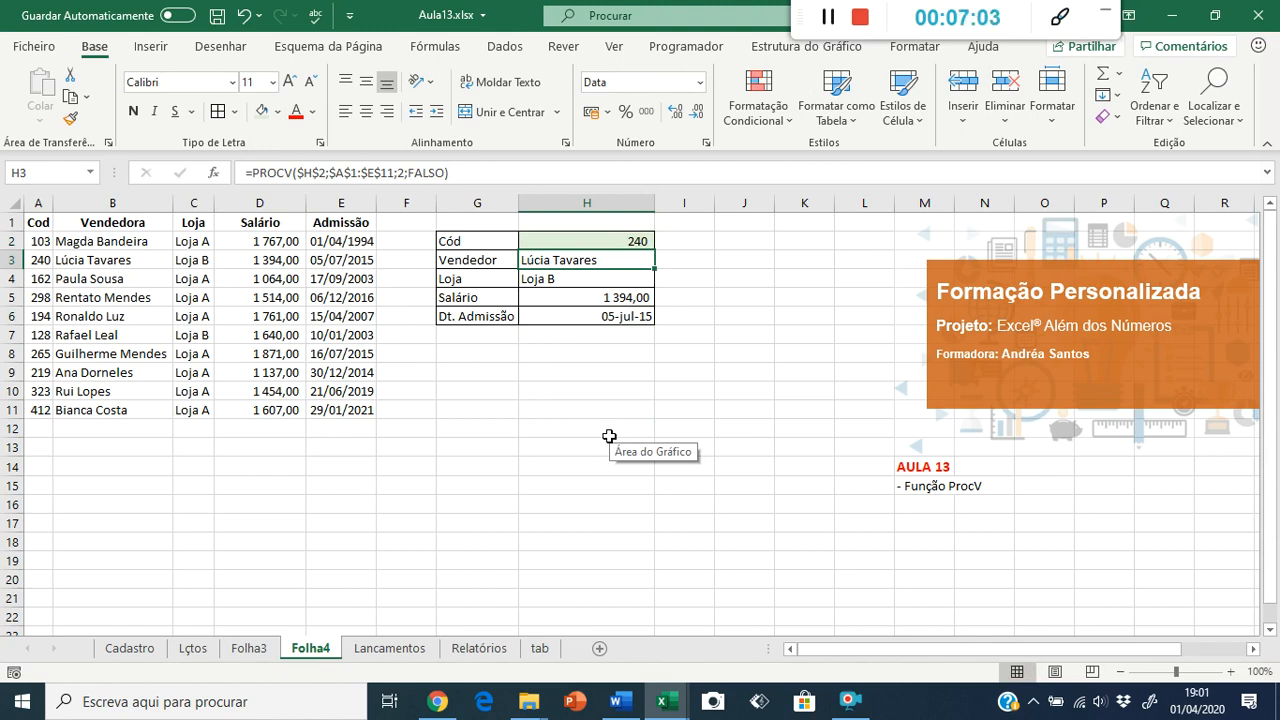
left_click_drag(34, 260, 340, 262)
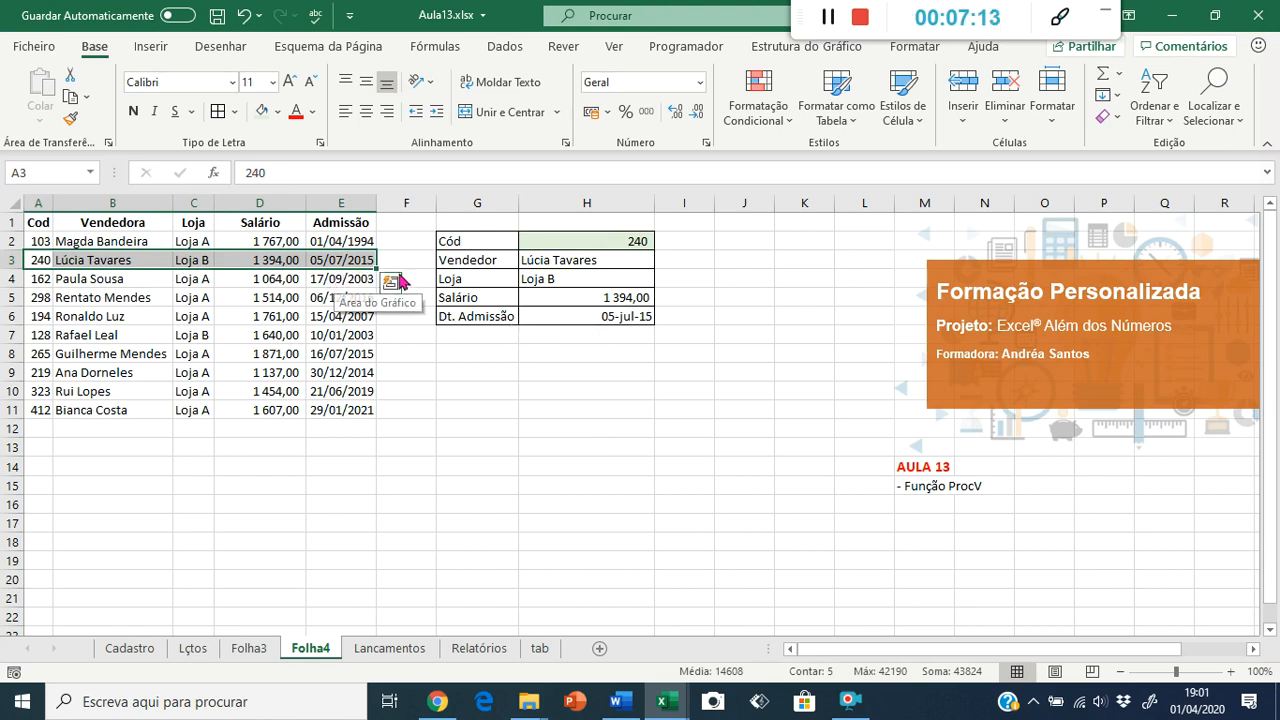
Step: Enter code 323 in cell H2 to test the lookup and save the workbook
left_click(587, 242)
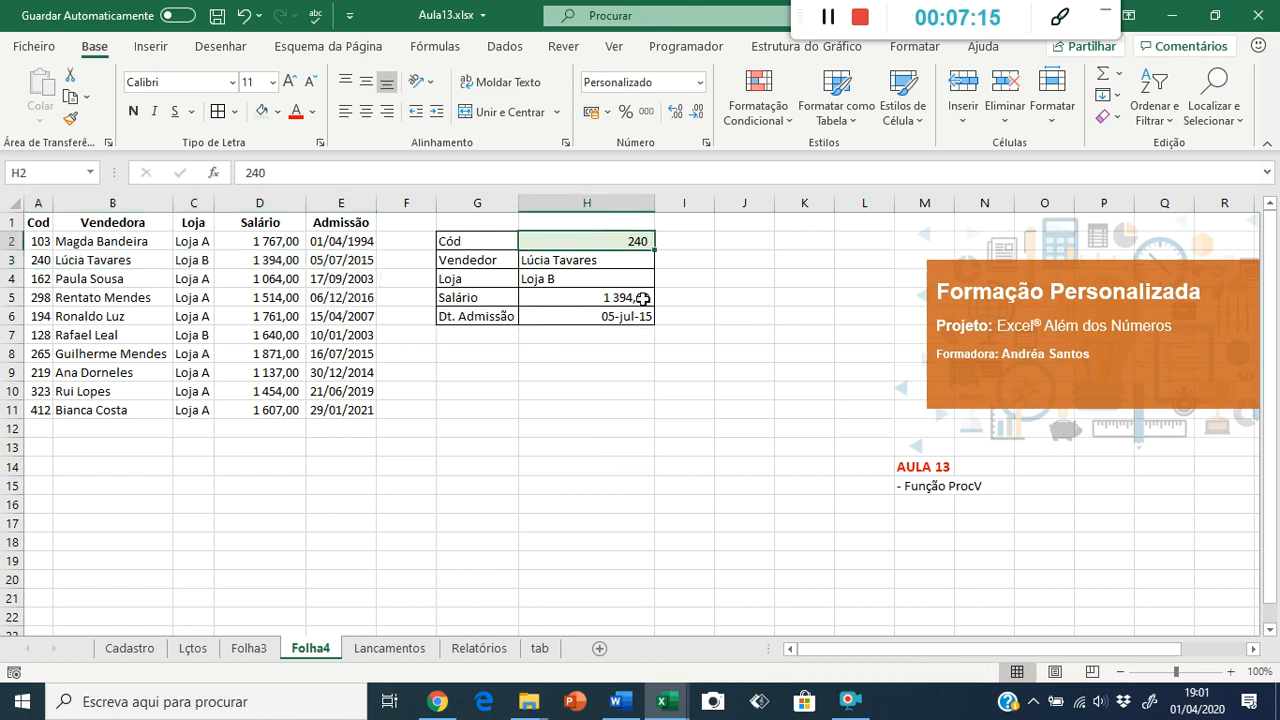
type("323")
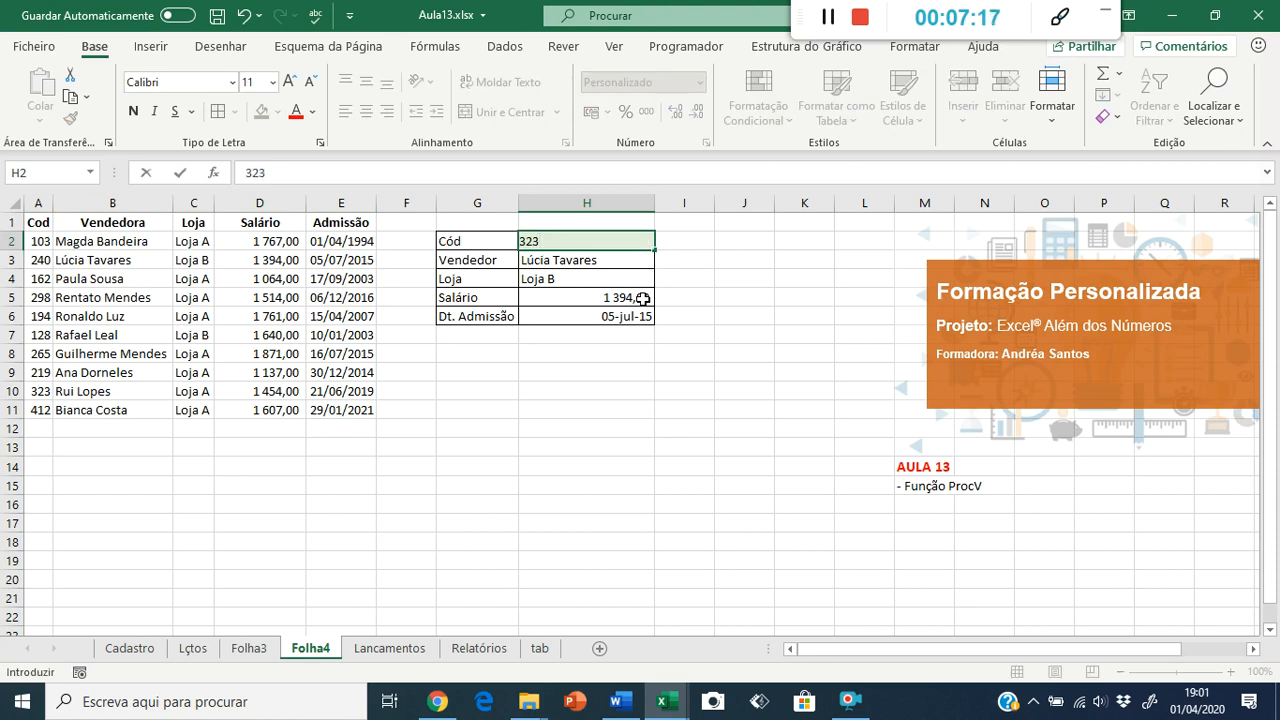
key("Return")
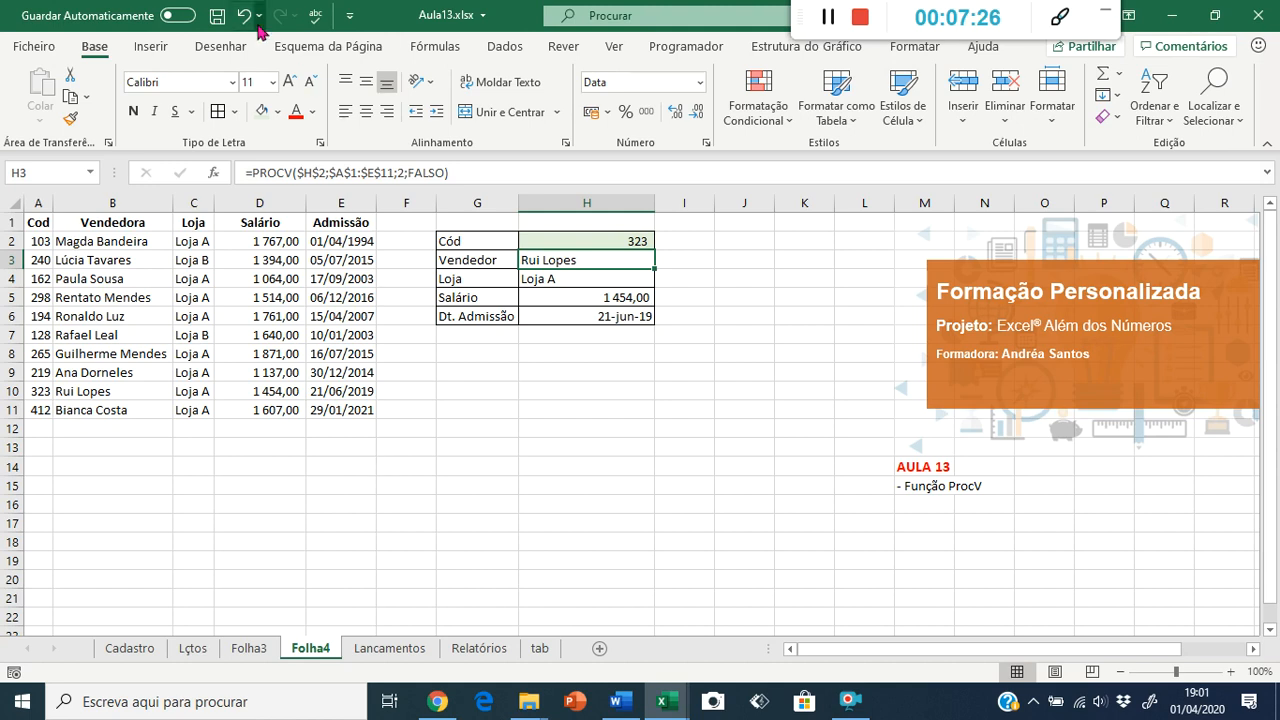
left_click(218, 20)
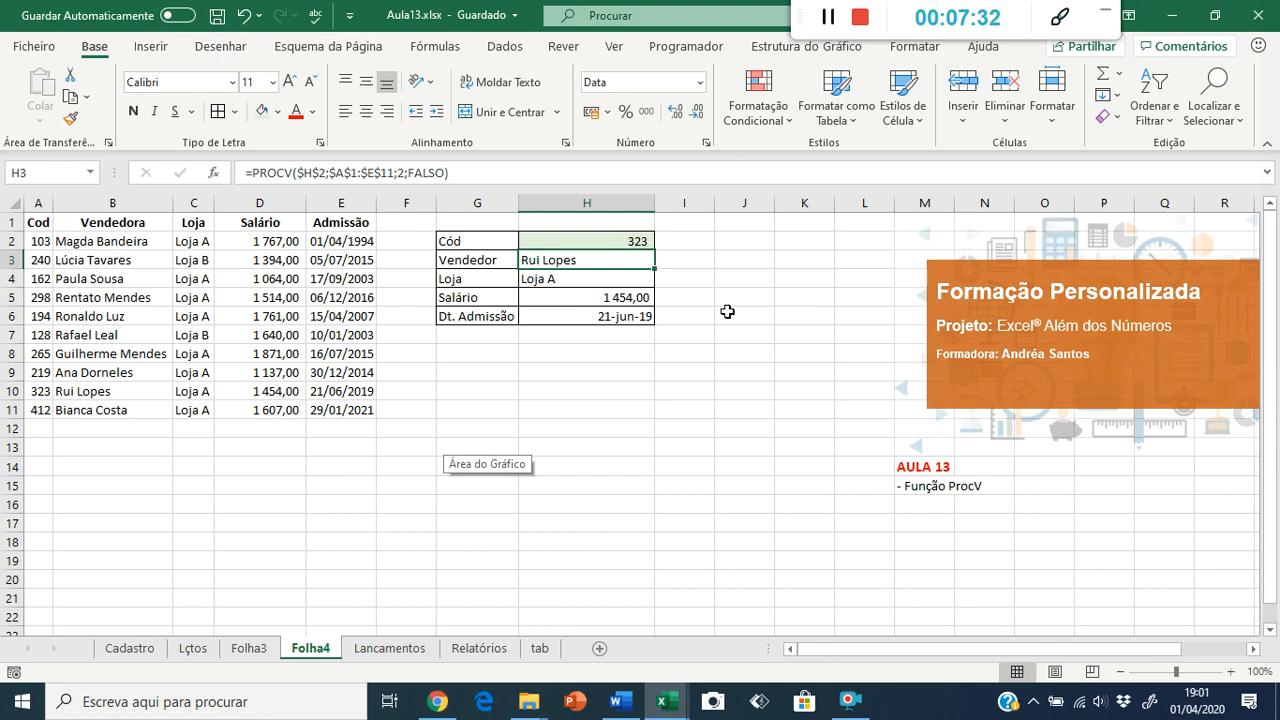
Step: Switch to the Lçtos sheet and examine the first entry's Lançamento, Categoria and Tipo cells
left_click(206, 651)
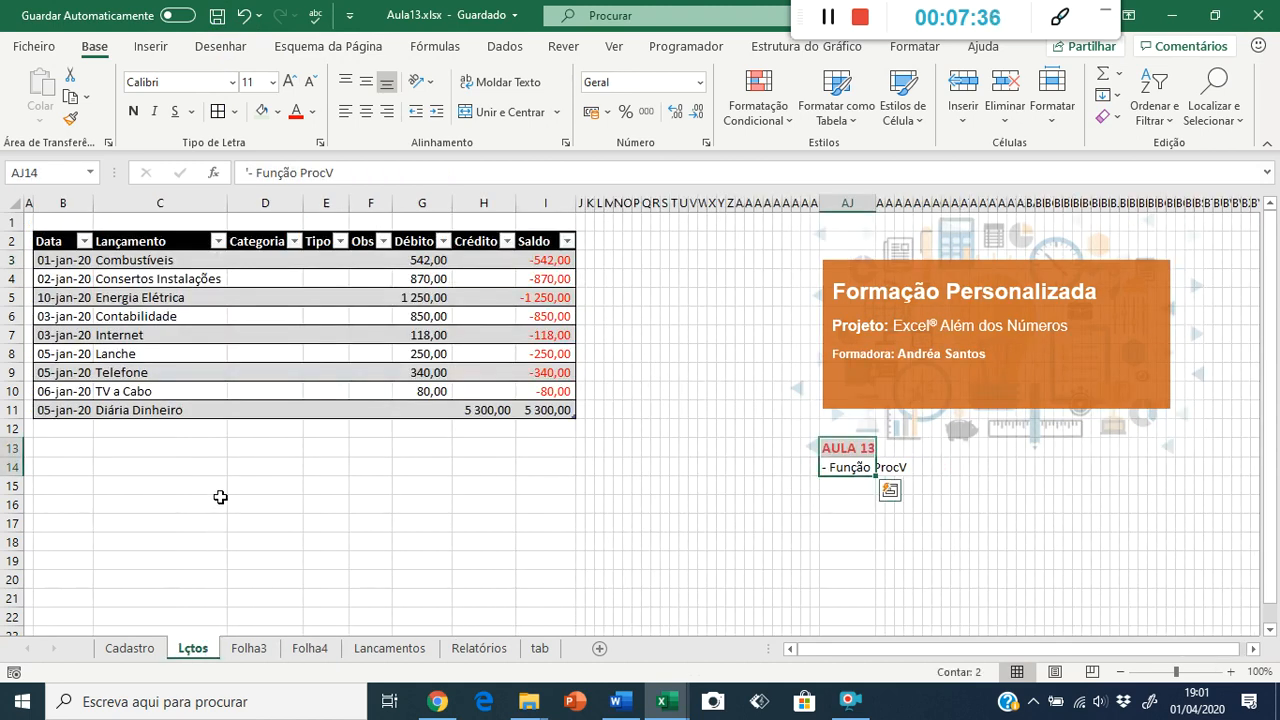
left_click(218, 500)
left_click(128, 259)
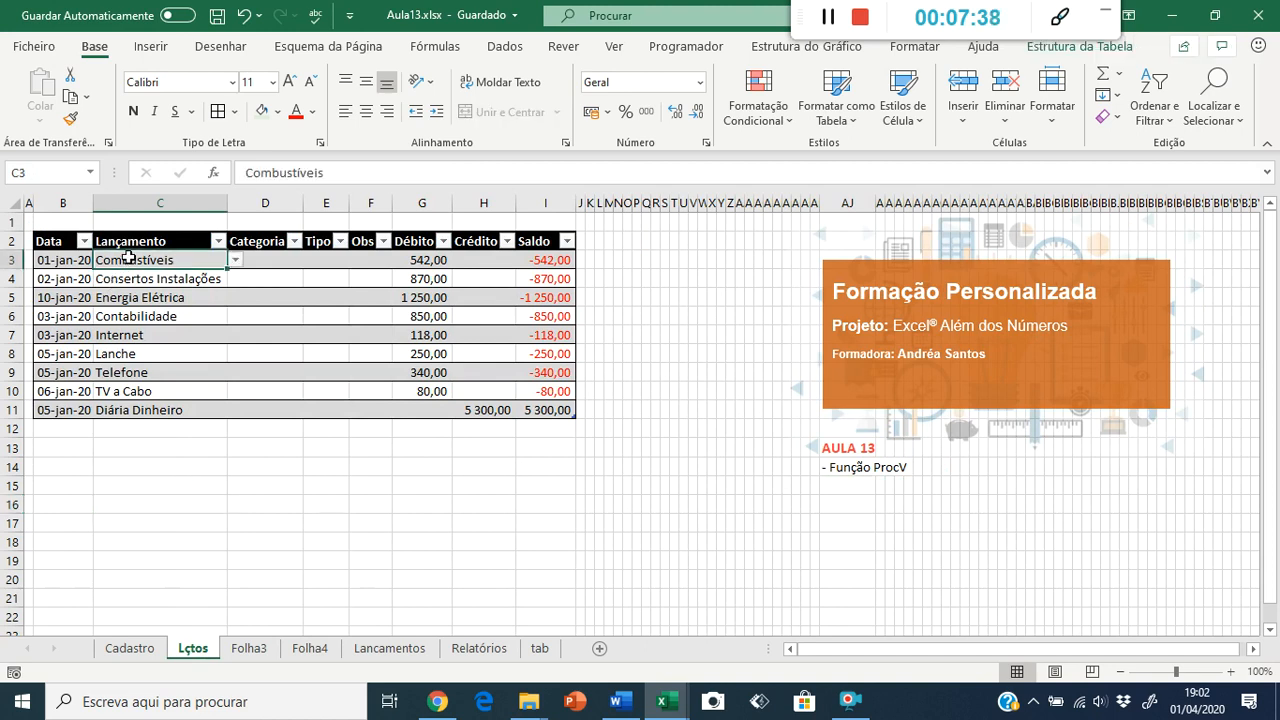
left_click(259, 258)
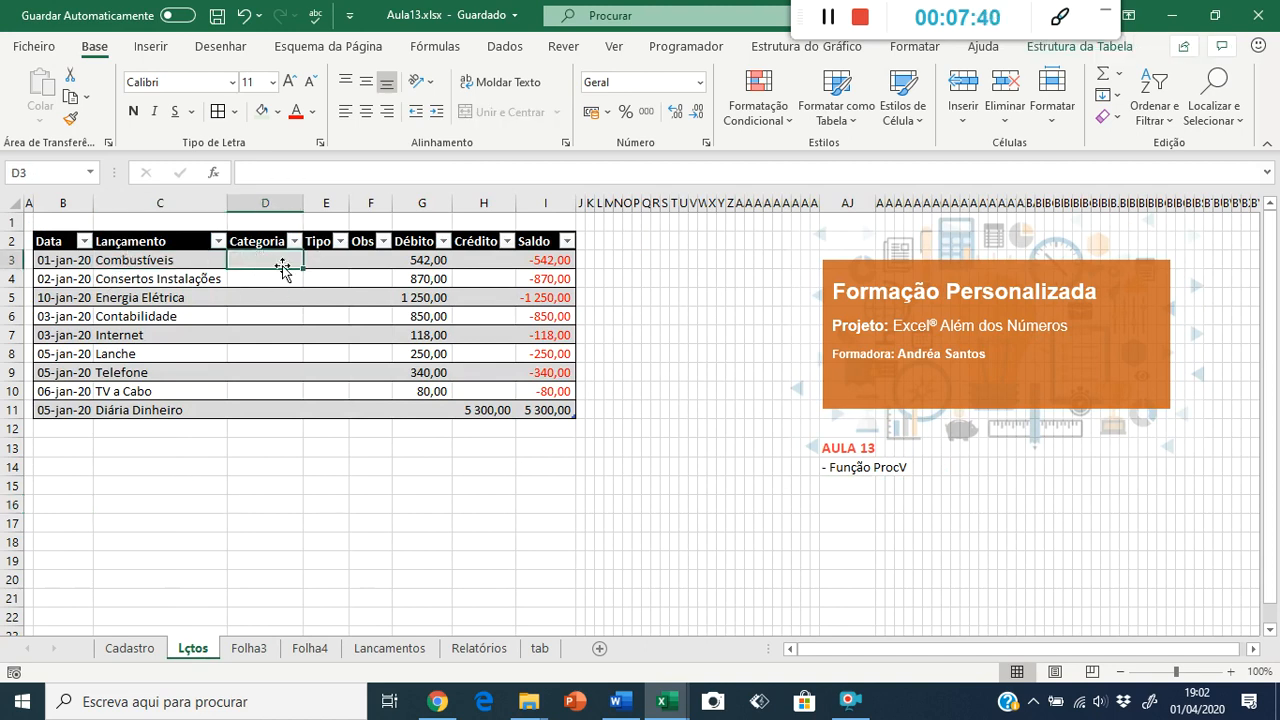
left_click(328, 260)
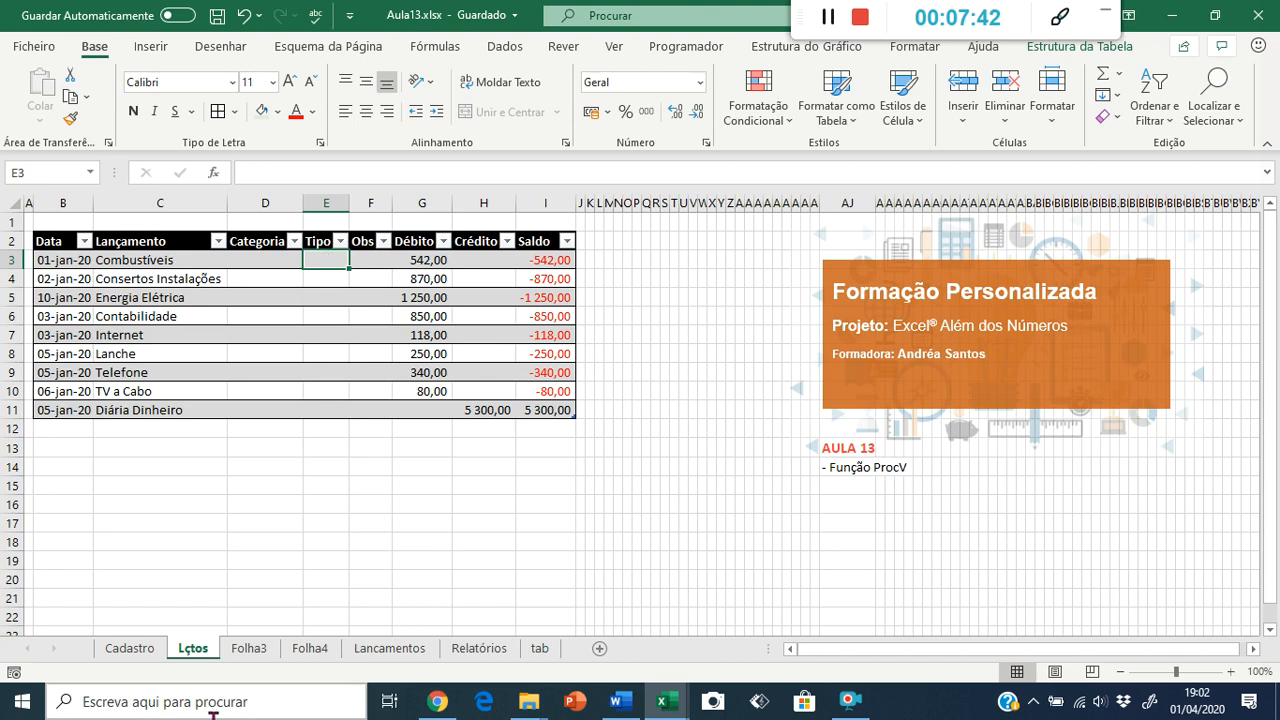
Step: Browse the Lançamento options for cell C3, keep Combustíveis selected, and review the entries down to Contabilidade in C6
left_click(161, 263)
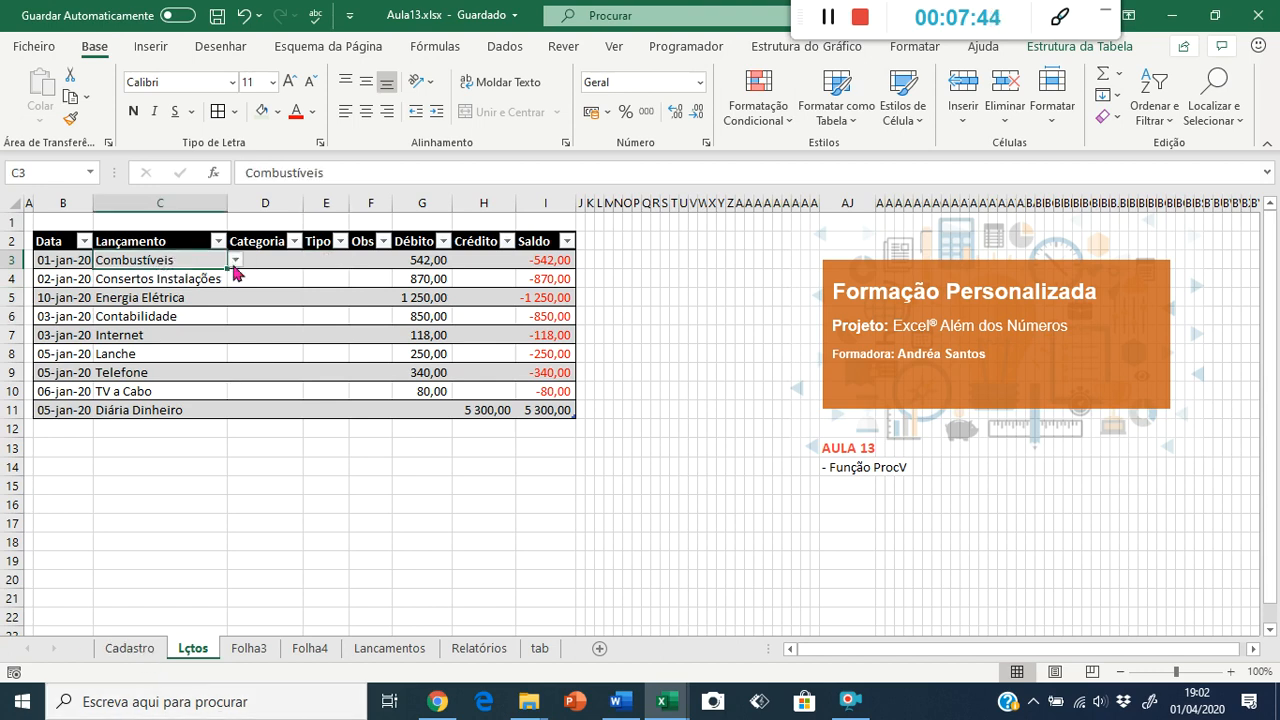
left_click(236, 260)
mouse_move(237, 306)
left_mouse_down()
mouse_move(233, 346)
mouse_move(234, 296)
left_mouse_up()
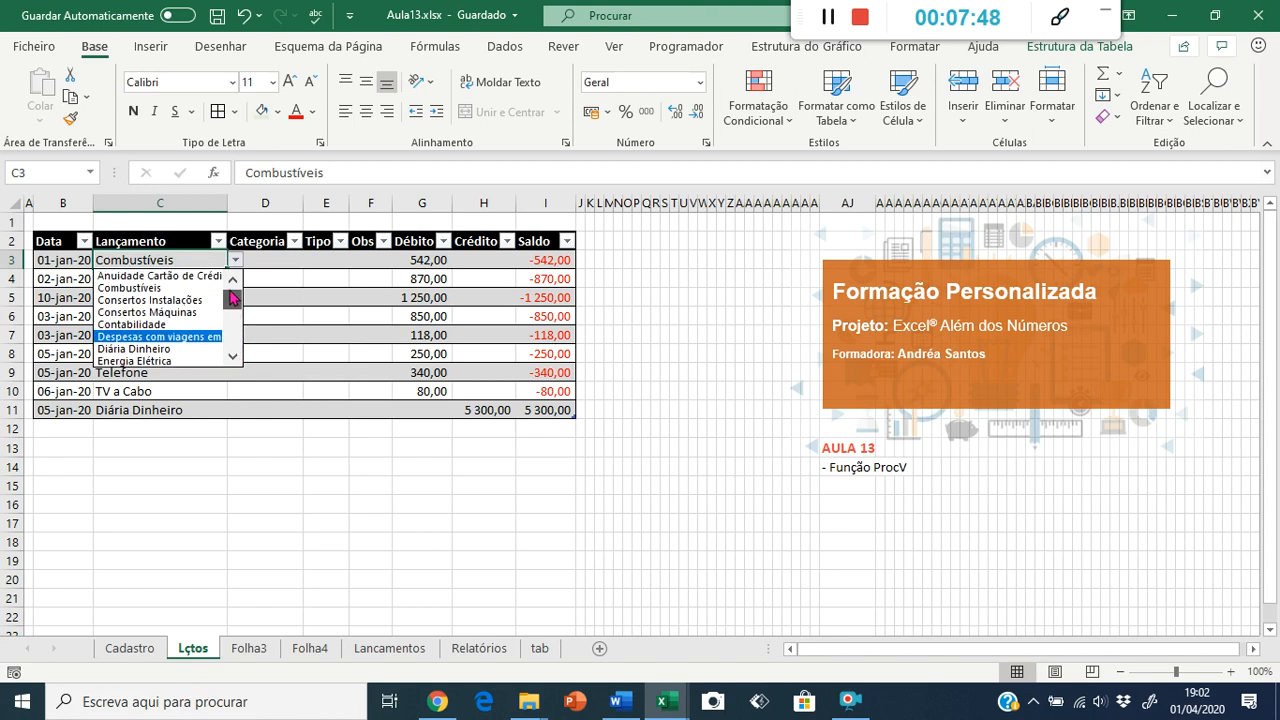
left_click(117, 289)
left_click(171, 293)
left_click(170, 320)
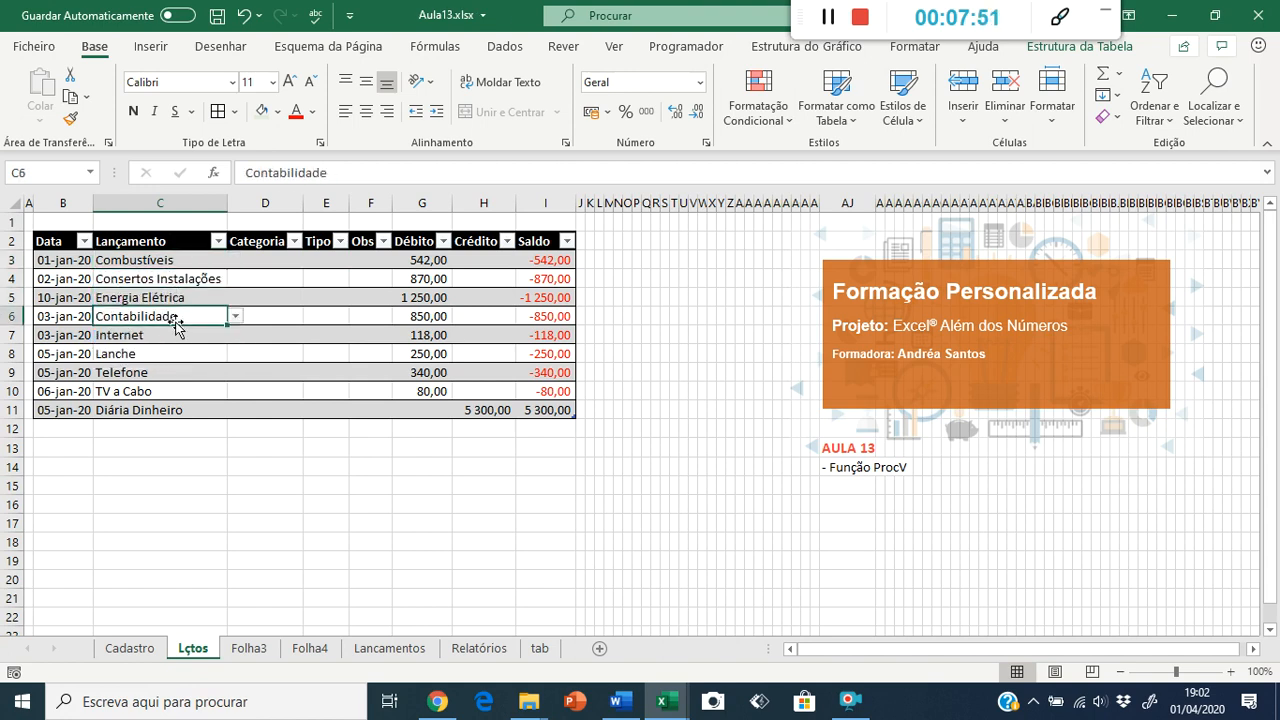
Step: Change the Lançamento in cell C6 to Energia Elétrica and check the row's Categoria and Tipo cells
left_click(236, 318)
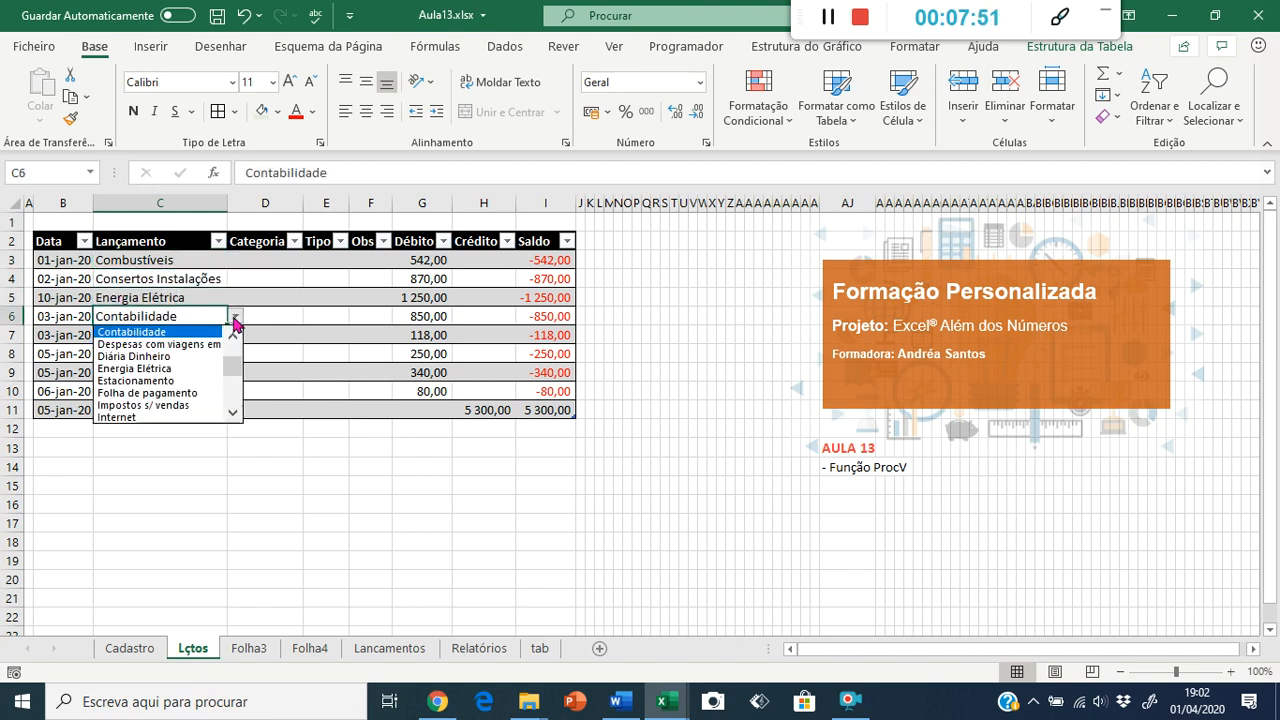
left_click(175, 368)
left_click(272, 322)
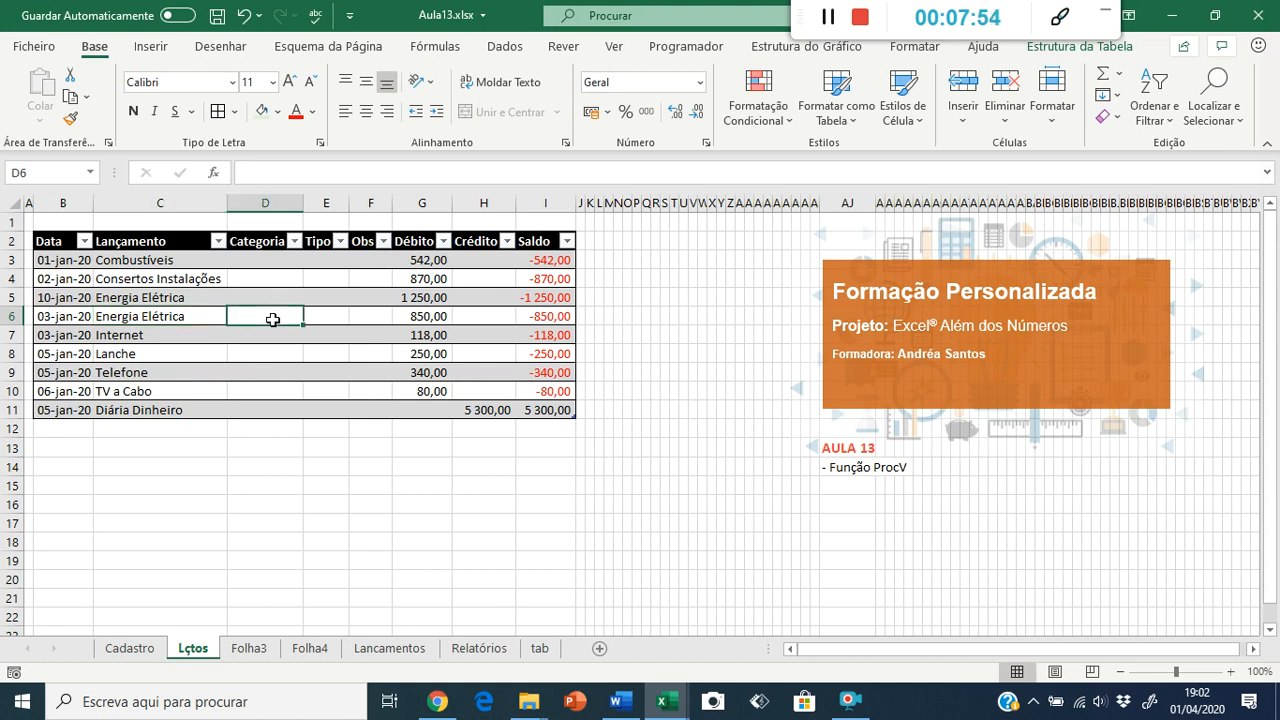
left_click(338, 314)
left_click(266, 263)
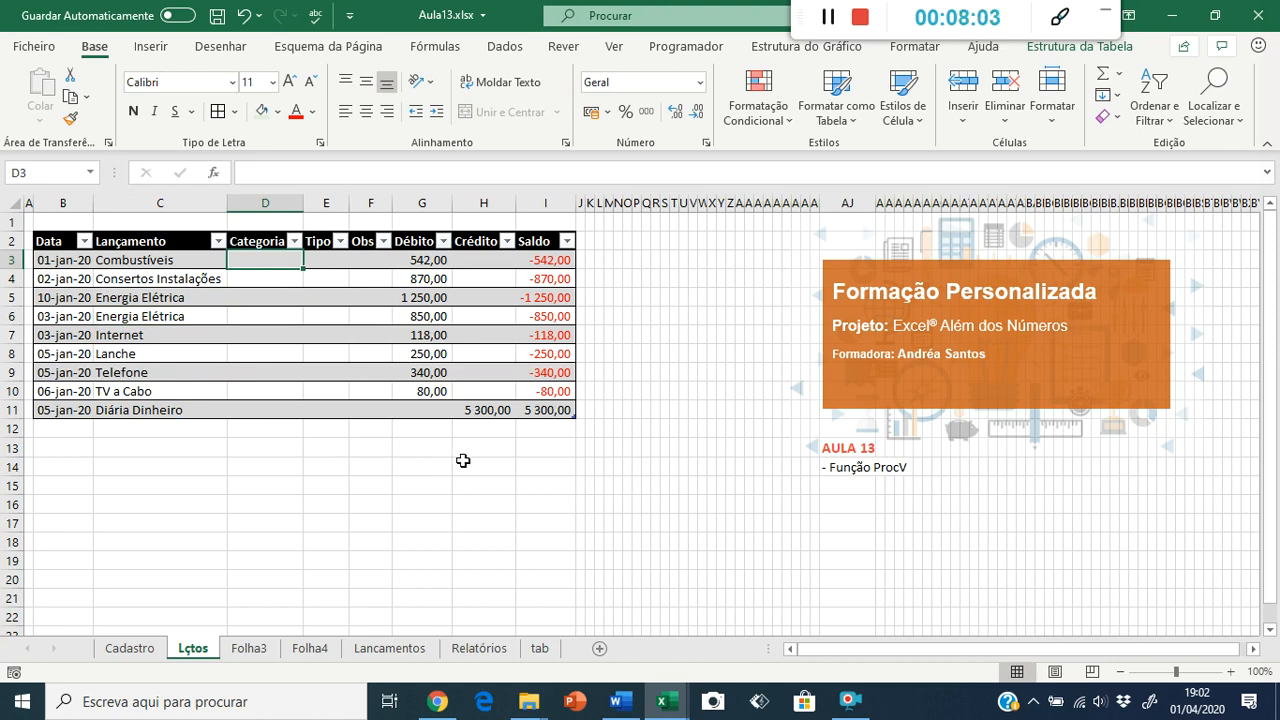
type("=procv(")
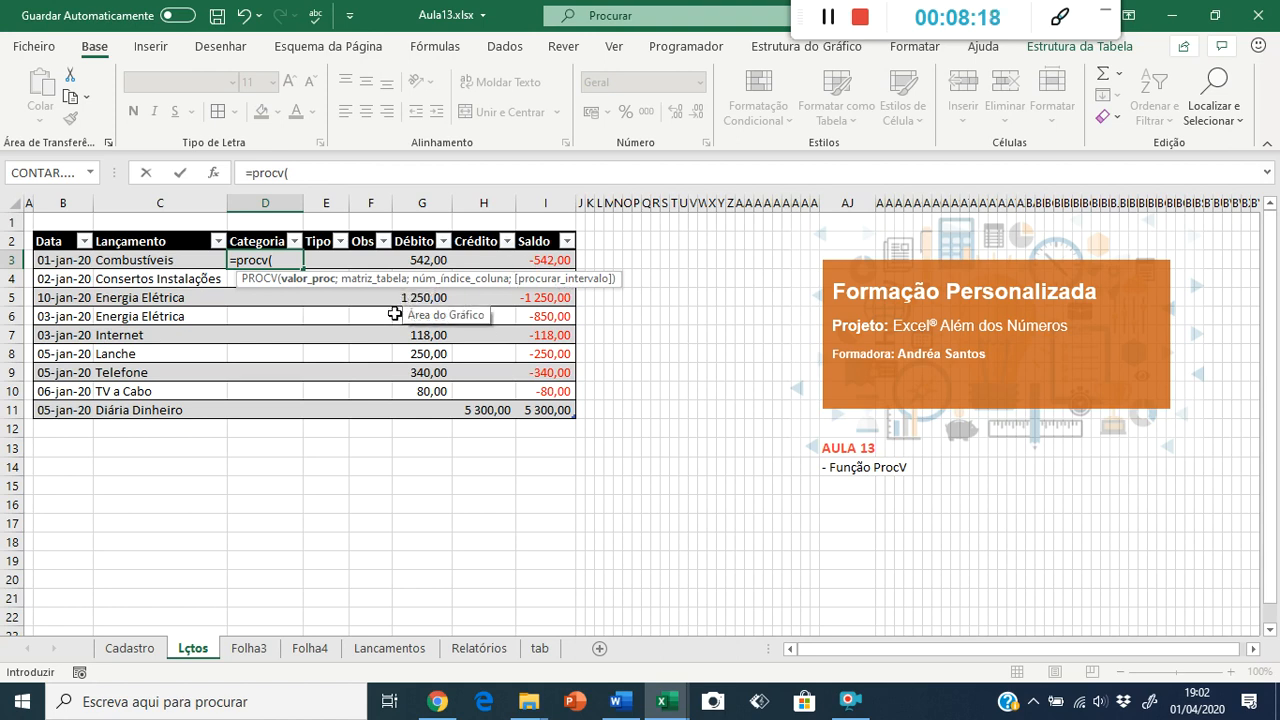
left_click(138, 259)
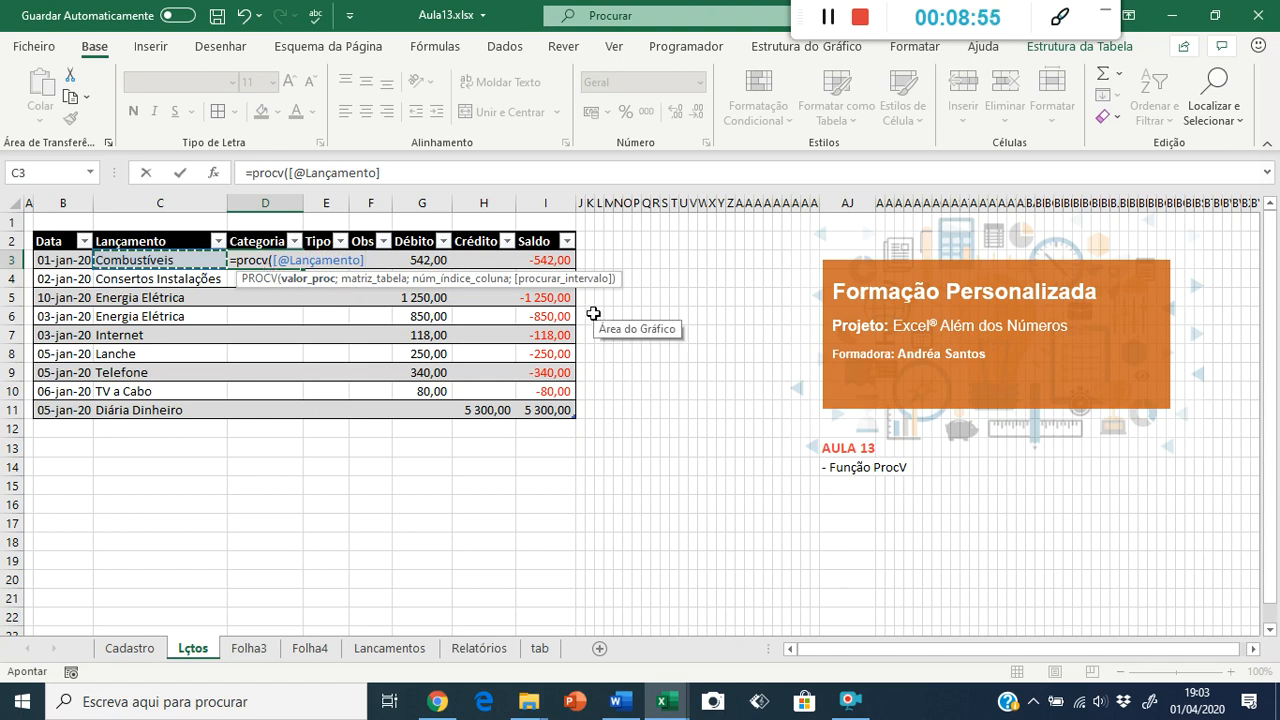
type(";")
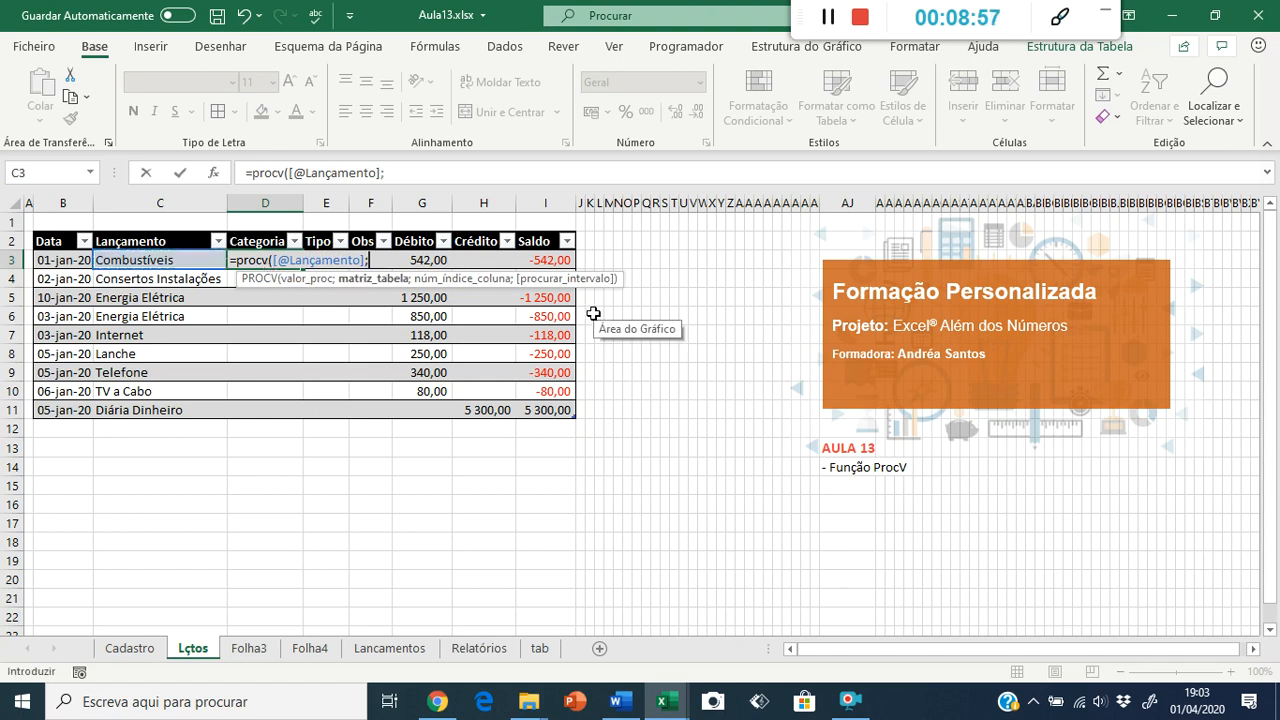
Step: Set the PROCV table array to columns B:D of the Cadastro sheet, as the absolute reference Cadastro!$B:$D
left_click(130, 650)
left_click_drag(101, 199, 538, 186)
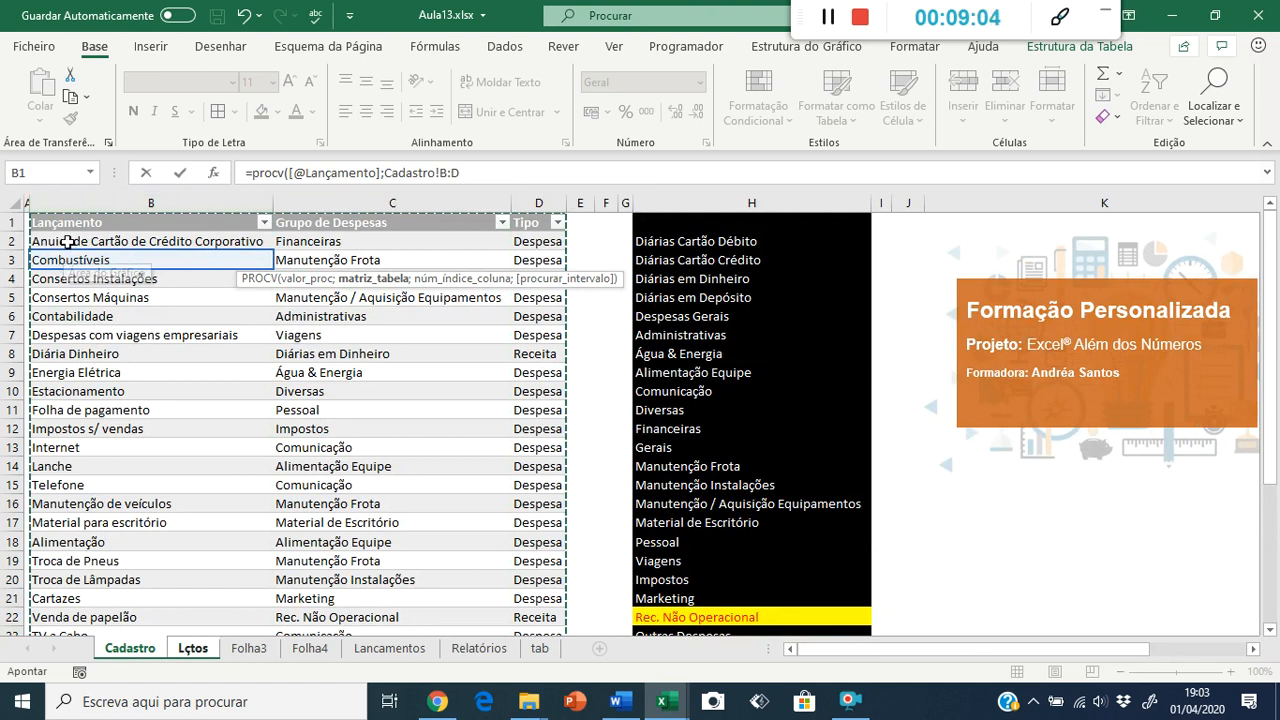
scroll(430, 515, "down", 3)
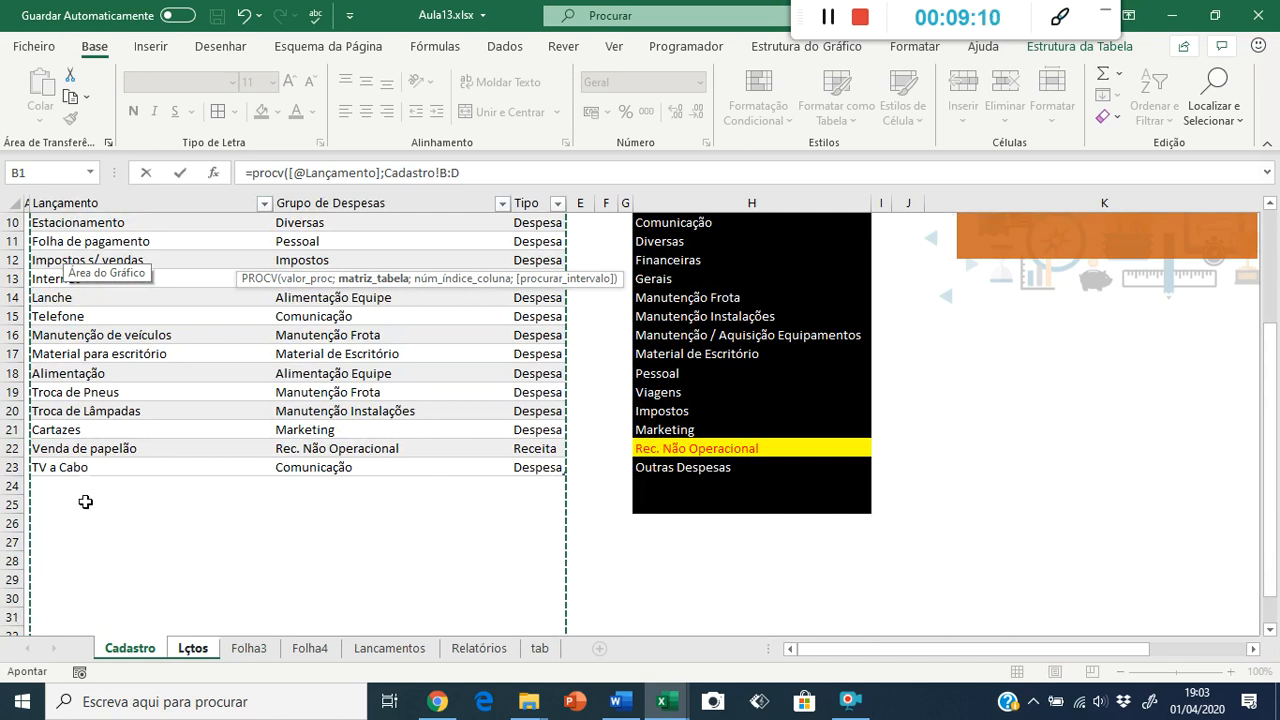
left_click(464, 174)
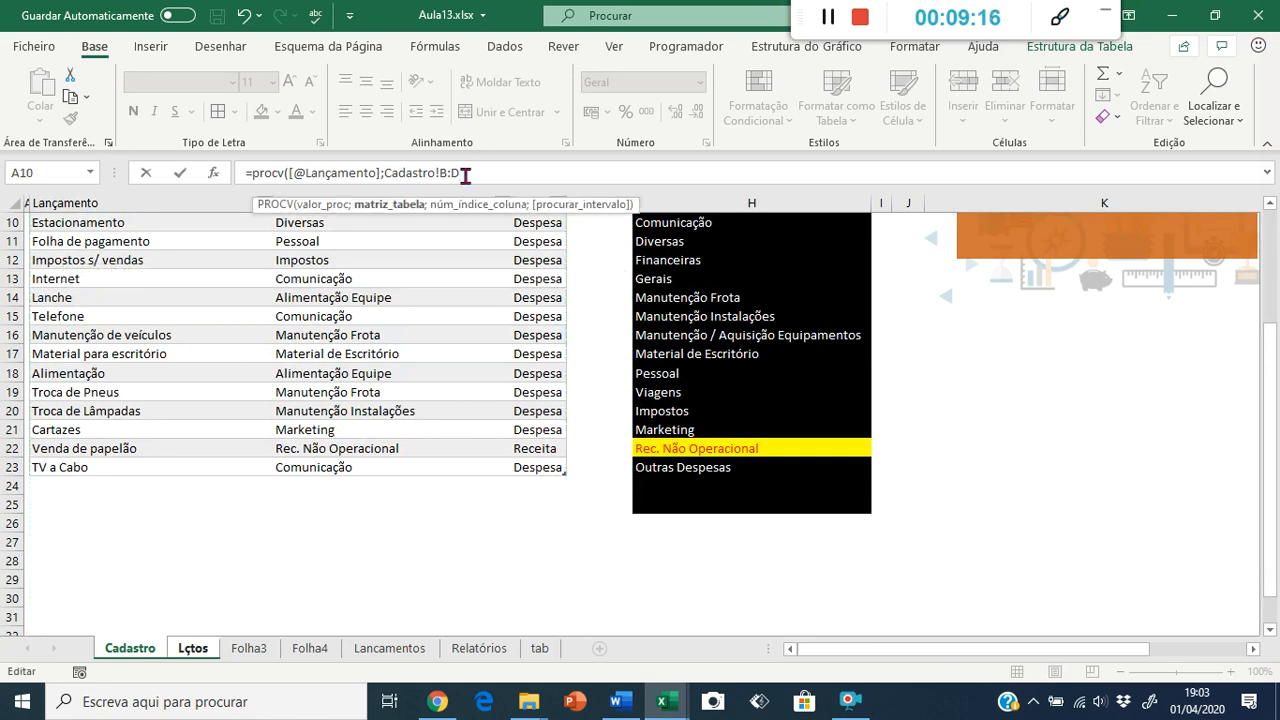
key("F4")
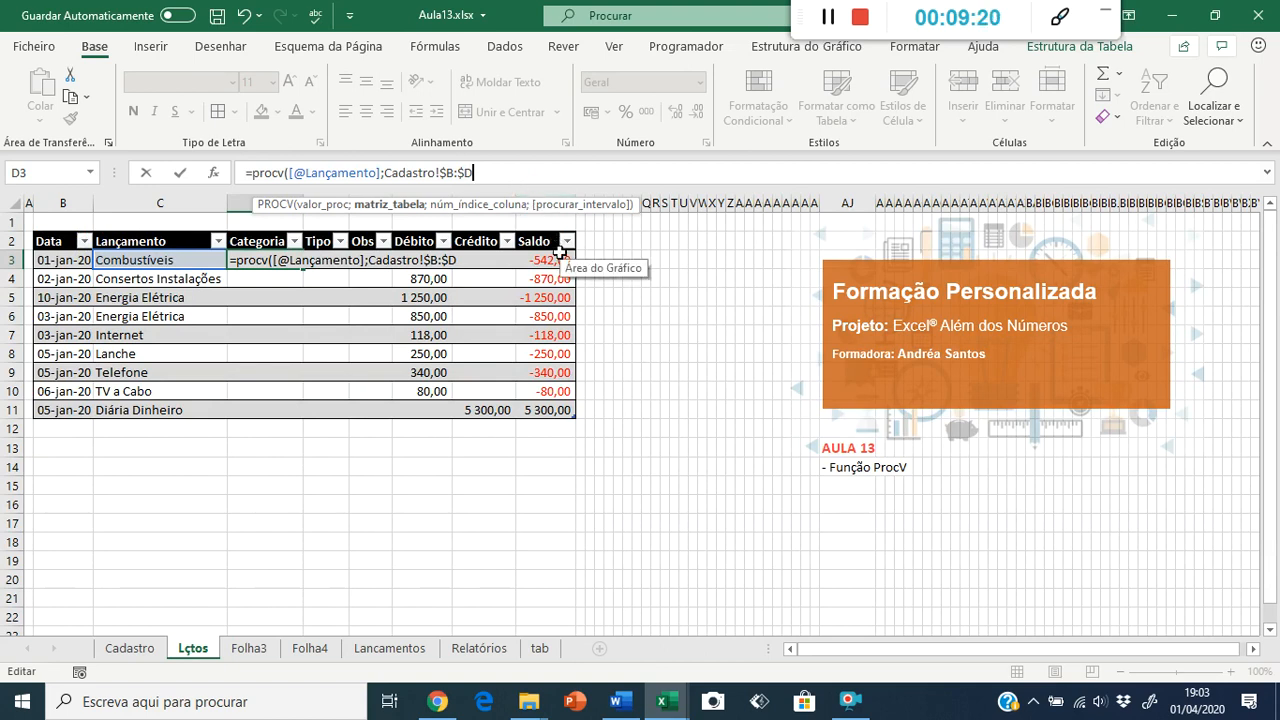
Step: Complete the Categoria formula with column index 2 and FALSO for exact match, and autofit column D
type(";")
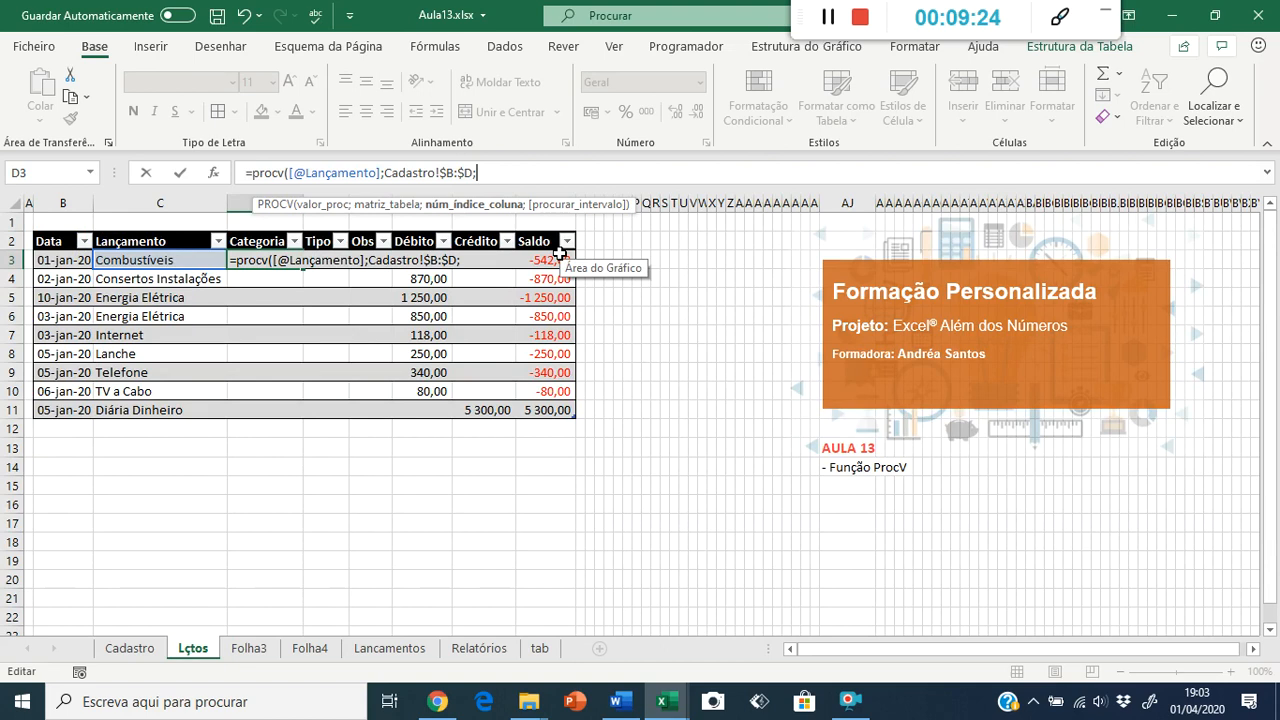
type("2;")
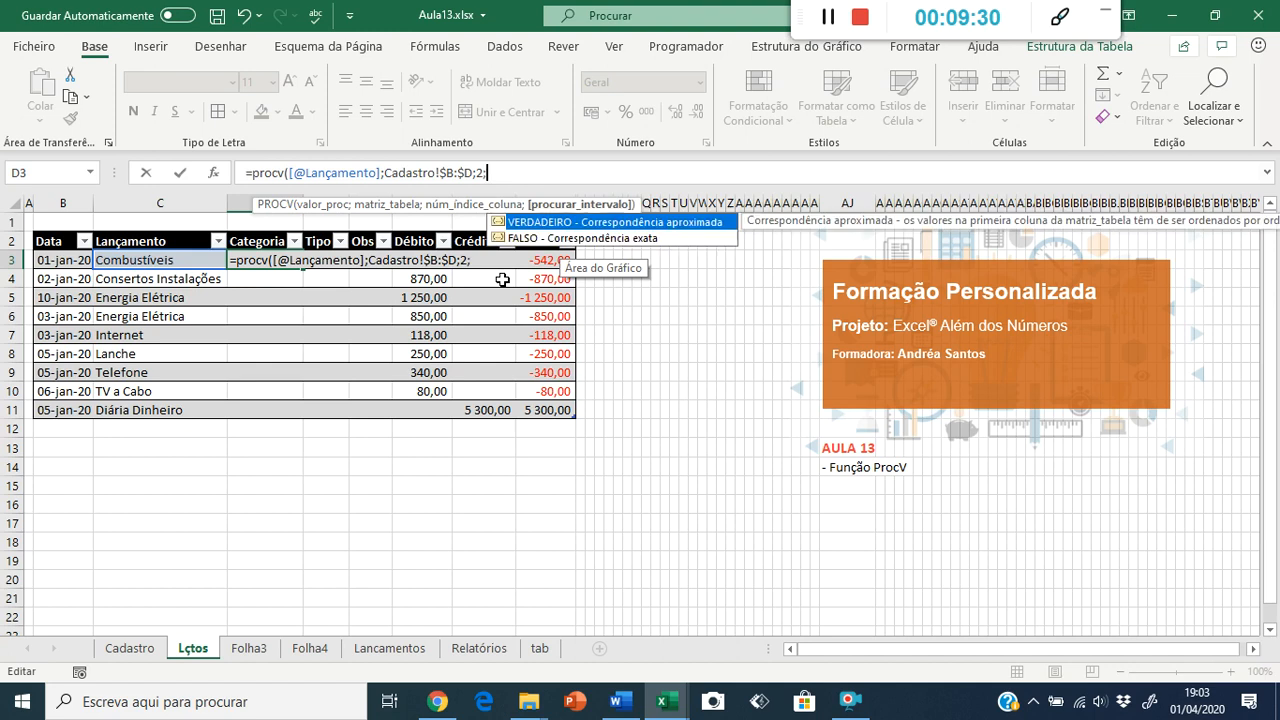
type("falso)")
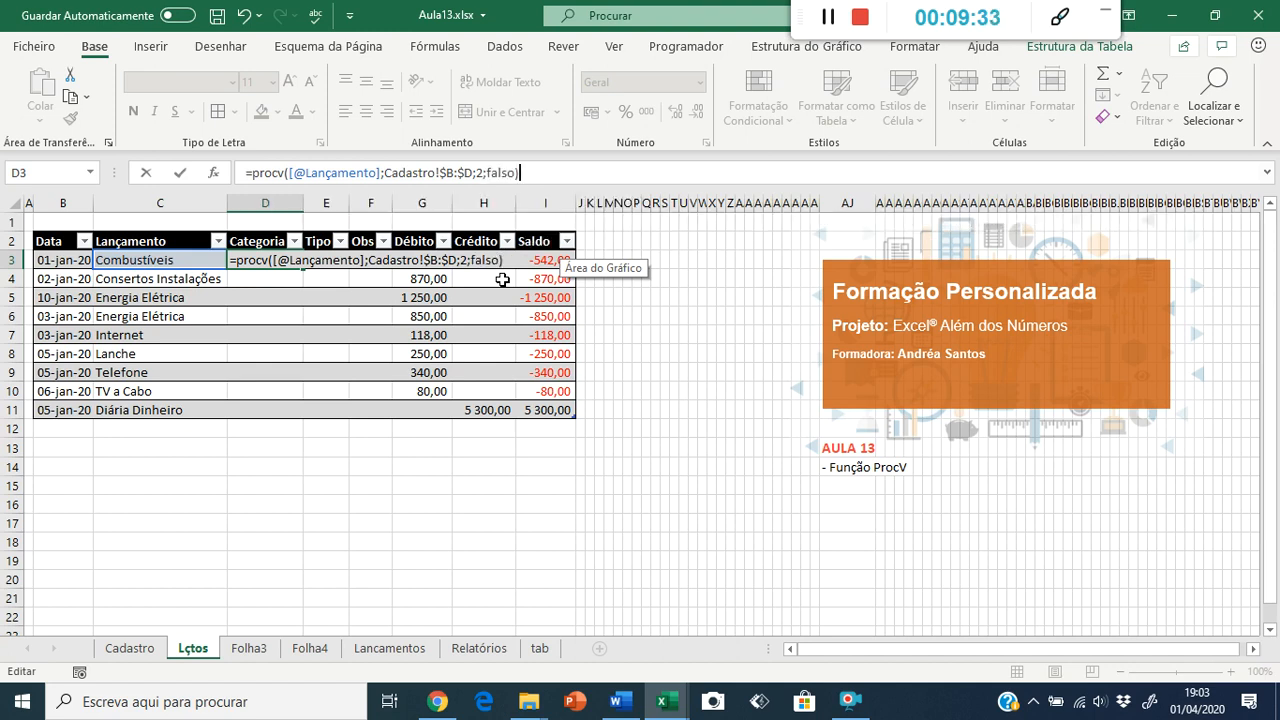
key("ctrl+Return")
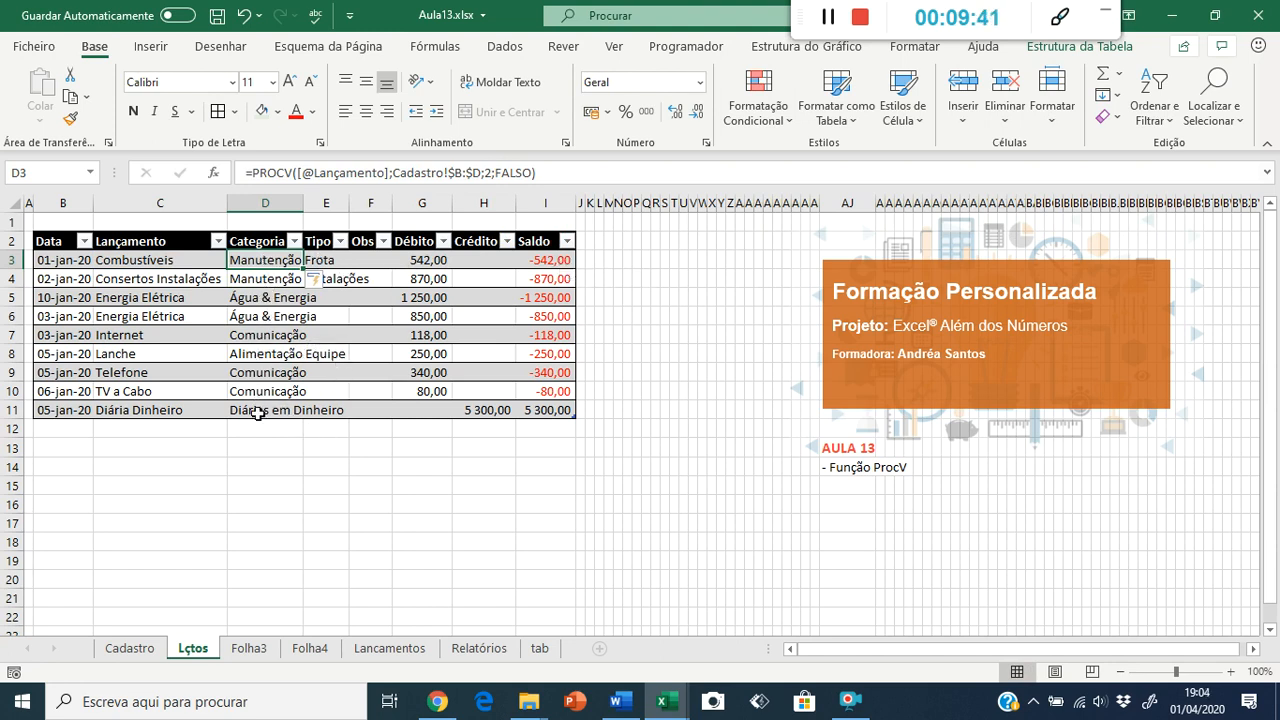
double_click(303, 203)
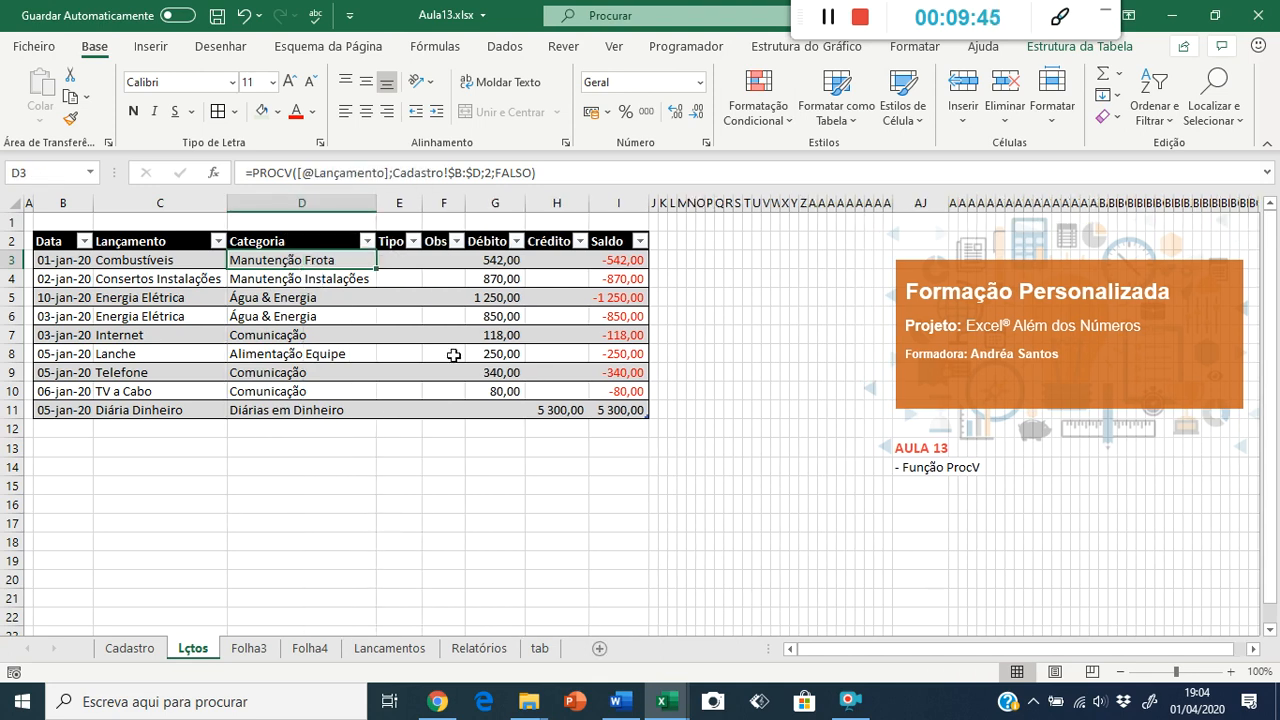
Step: Examine the Lançamento, Grupo de Despesas and Tipo columns in Cadastro to identify Tipo's column index, and return to Lçtos
key("Right")
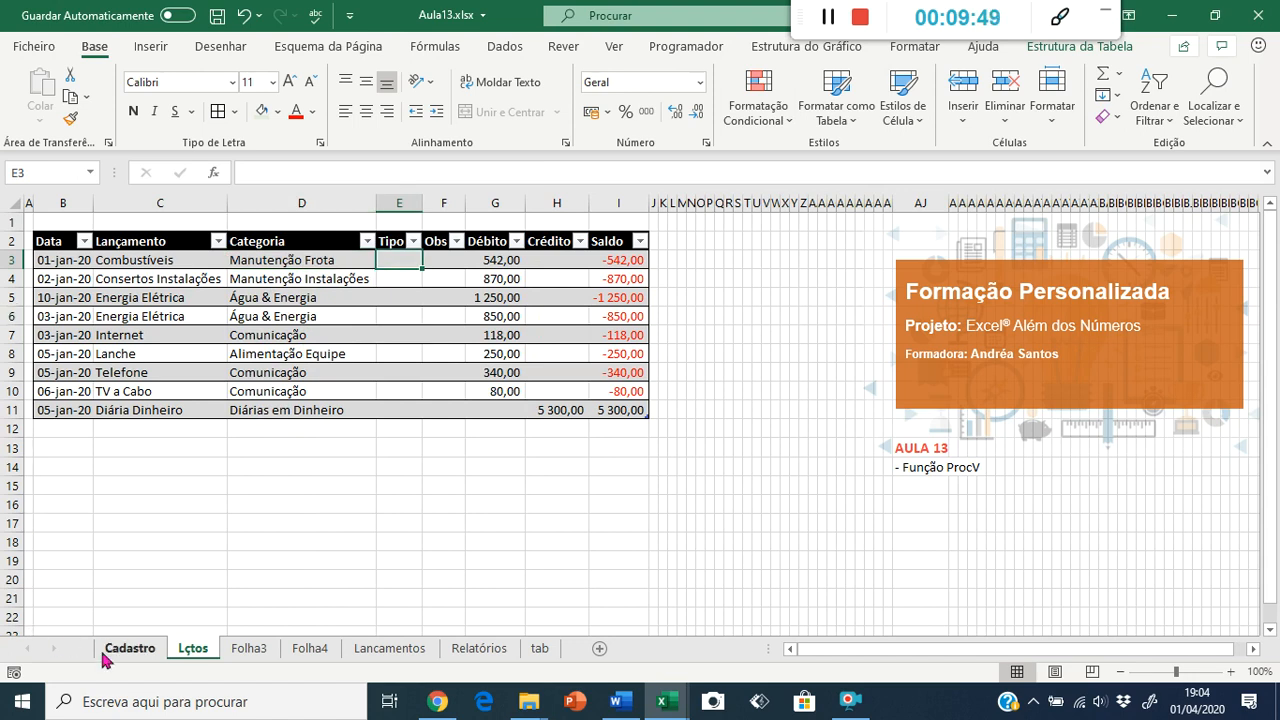
left_click(131, 648)
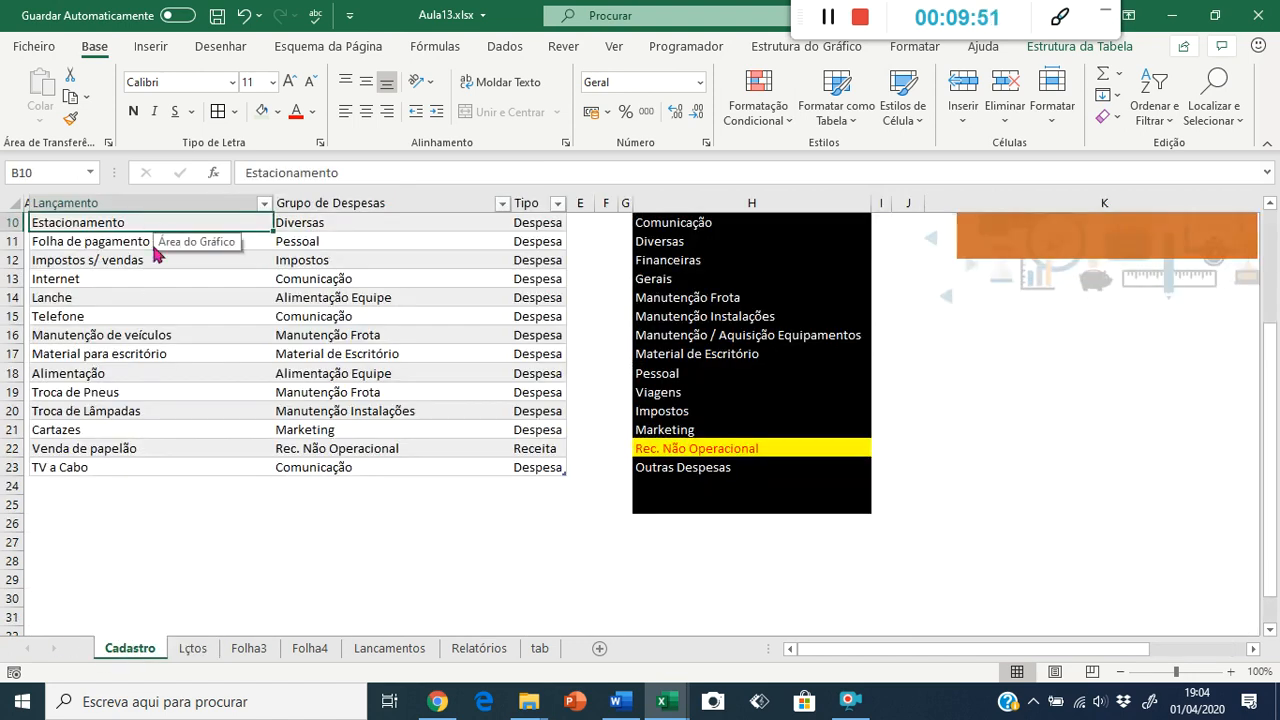
key("ctrl+Home")
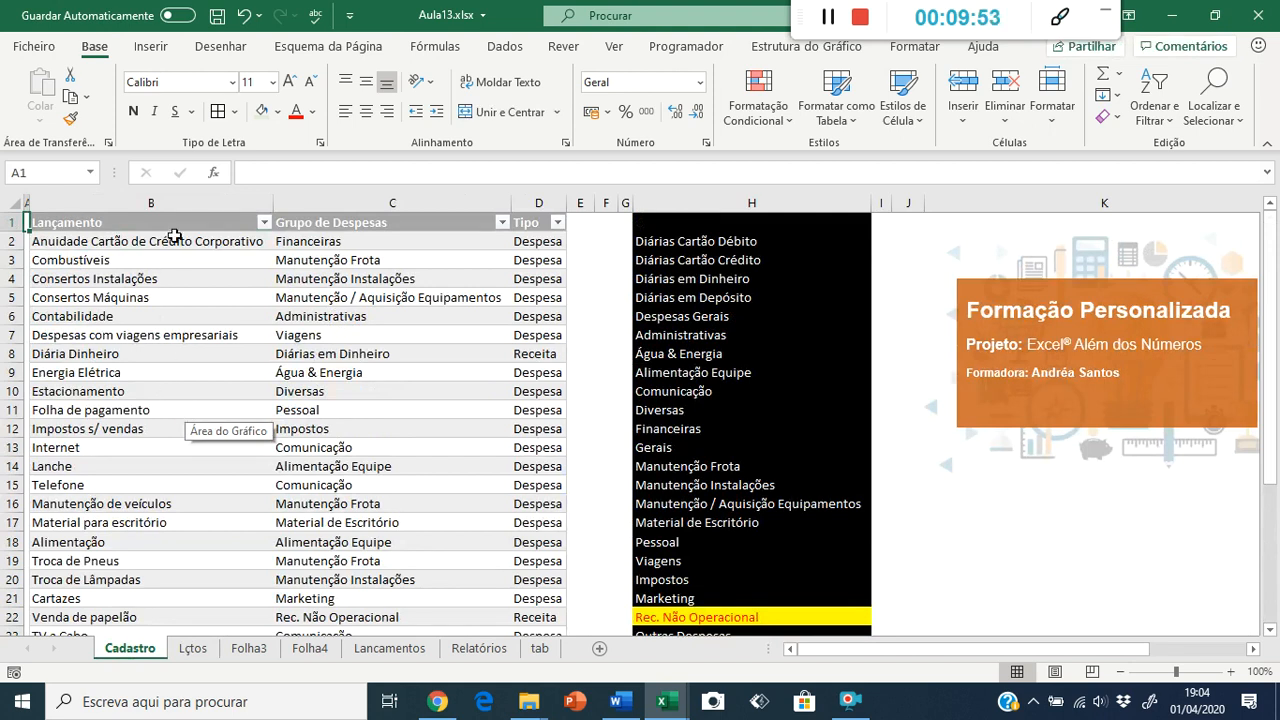
left_click_drag(175, 234, 257, 451)
left_click_drag(392, 236, 395, 522)
left_click_drag(552, 244, 527, 466)
left_click(300, 447)
key("ctrl+Page_Down")
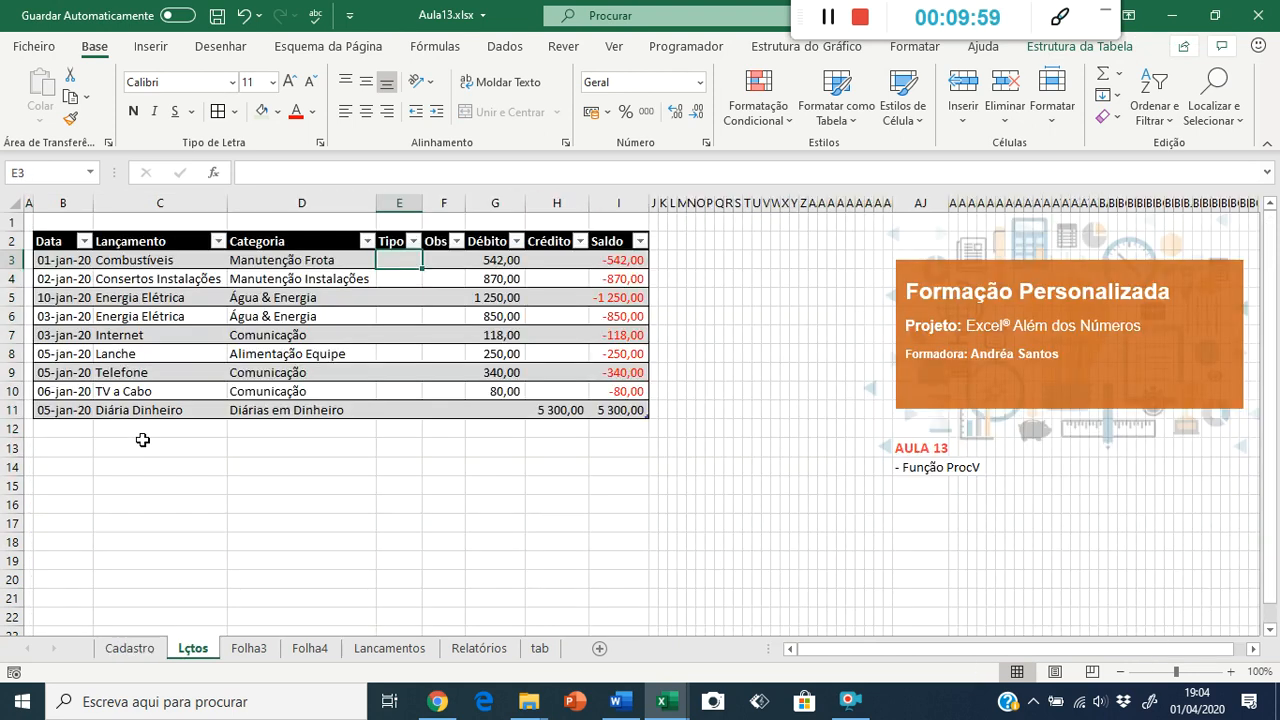
Step: Copy the Categoria formula from D3 into Tipo cell E3, change its column index to 3, and autofit column E
left_click(316, 260)
key("ctrl+c")
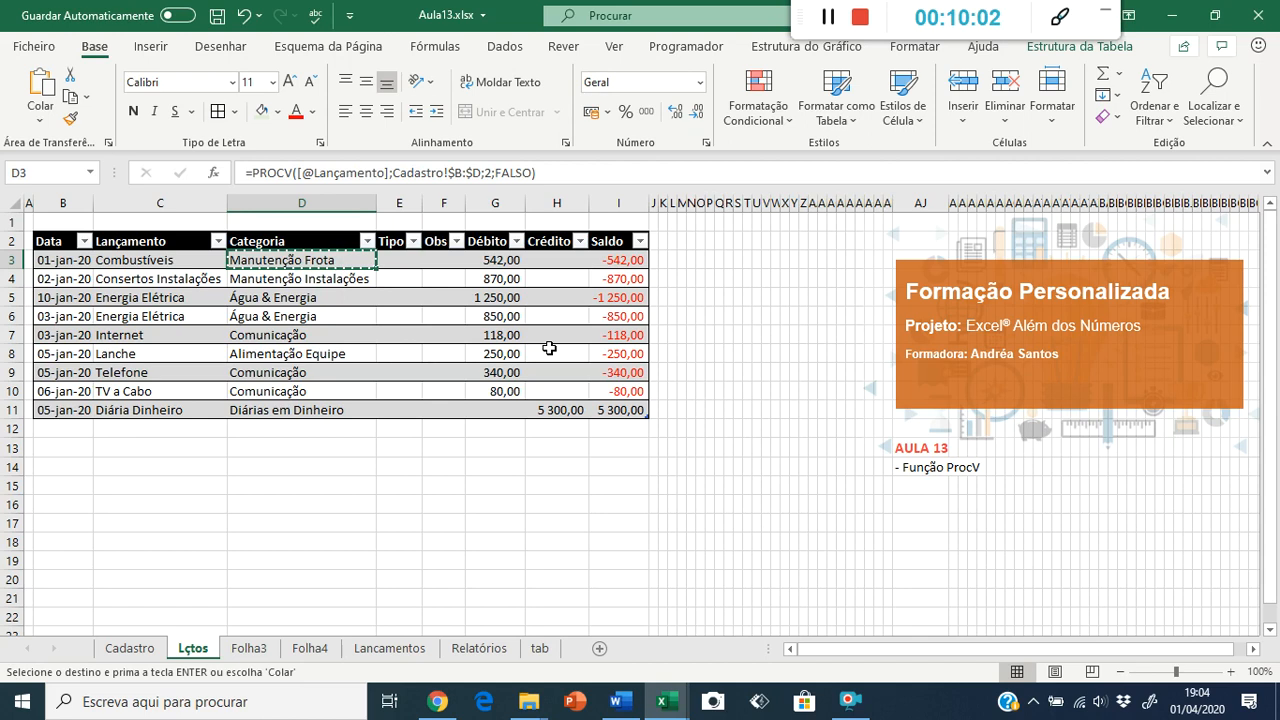
key("Right")
key("Return")
left_click(492, 172)
type("3")
key("Return")
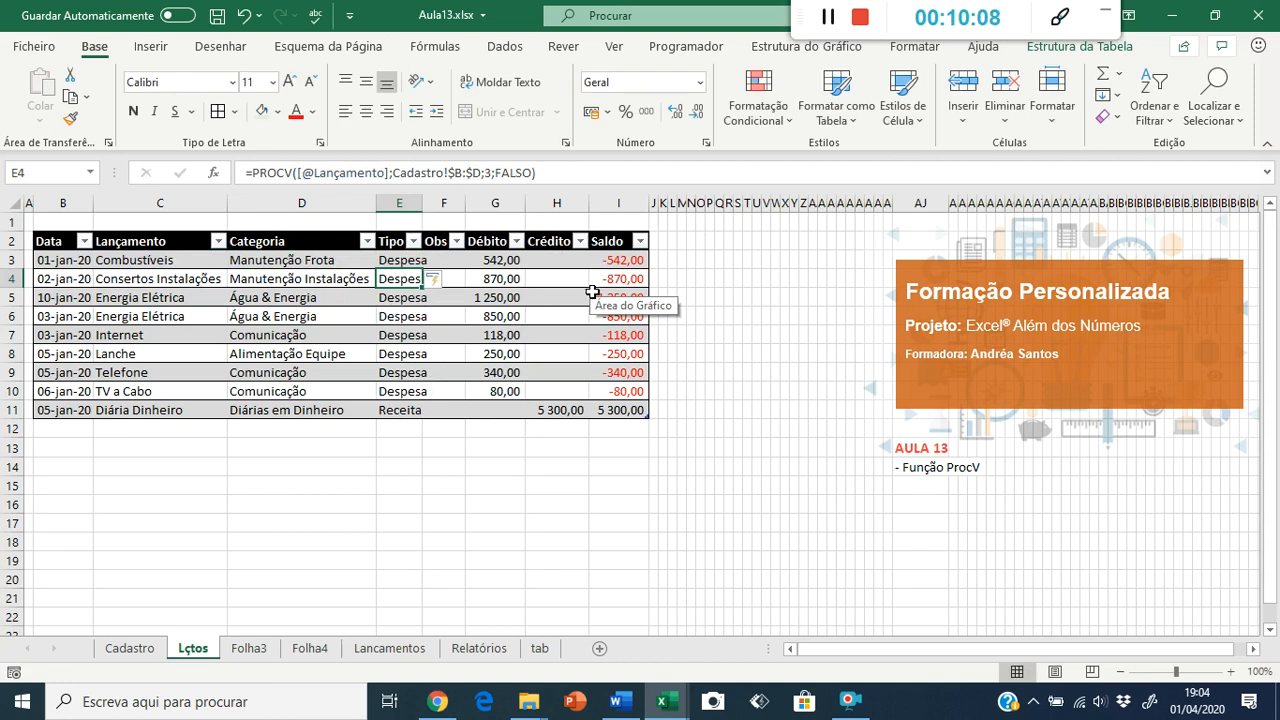
double_click(424, 200)
Step: Add a new row at the end of the Lçtos table and enter the date 15/1/20 in B12
left_click(647, 414)
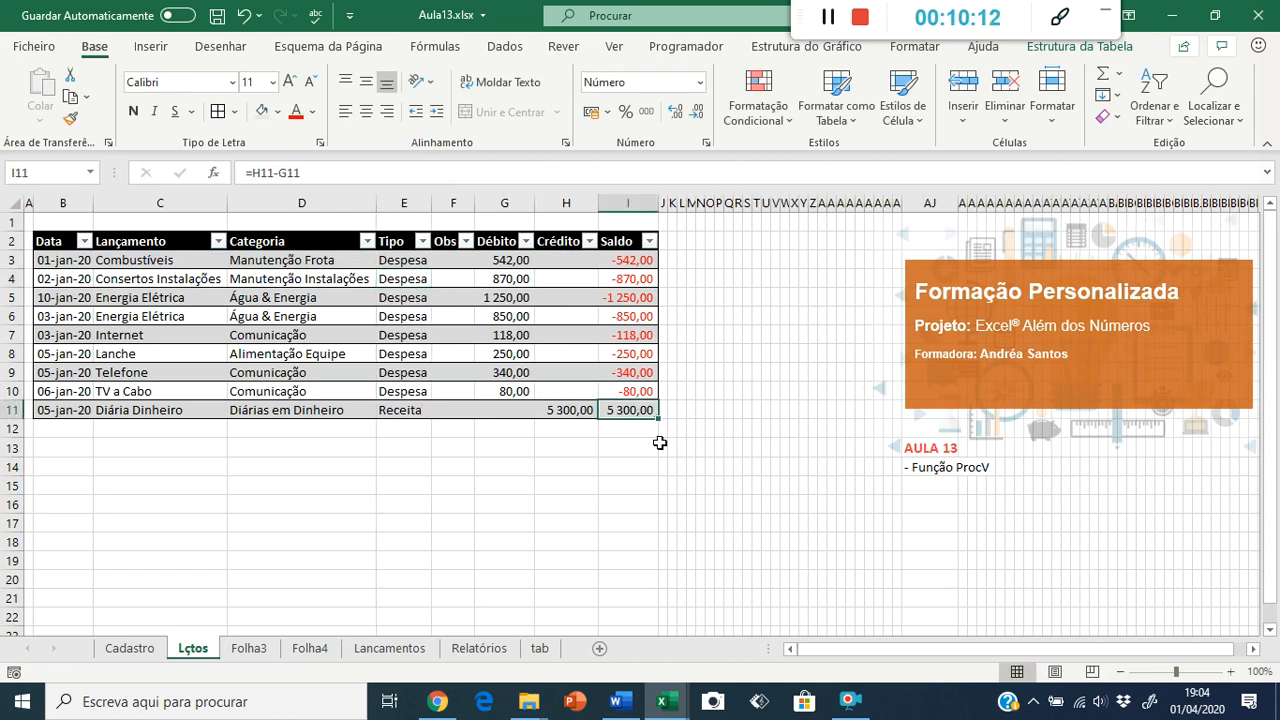
key("Tab")
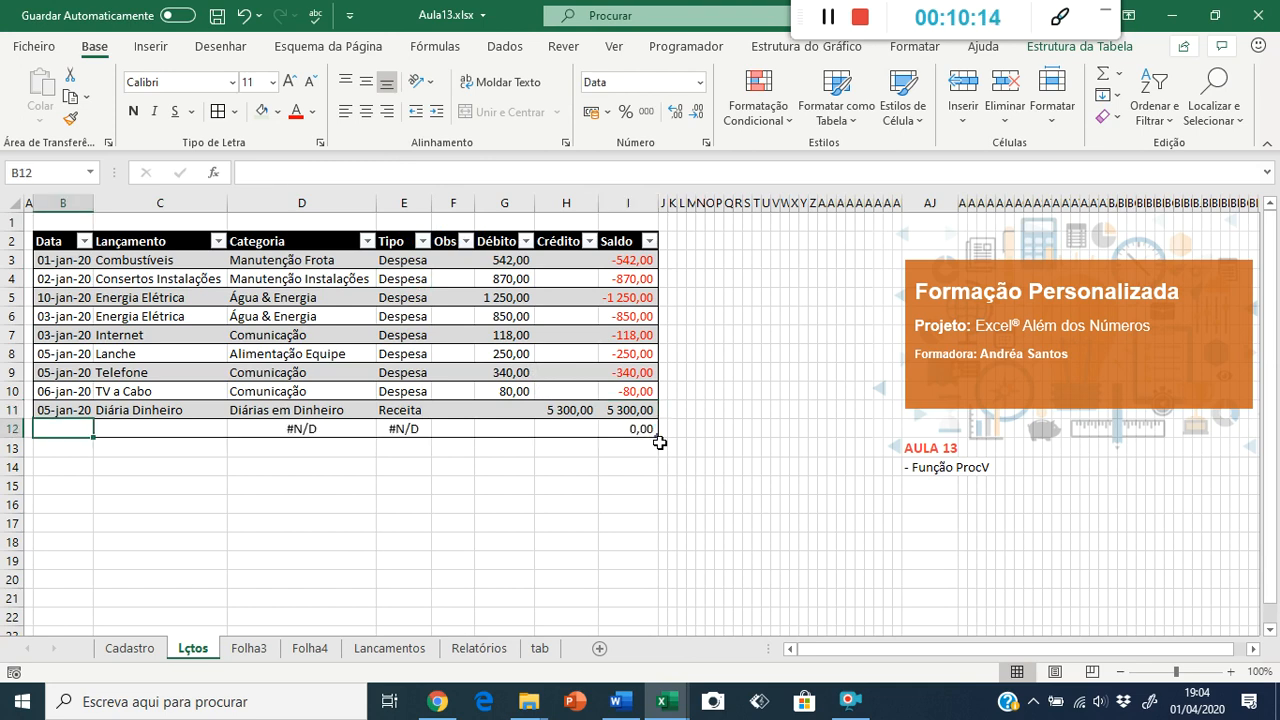
type("15")
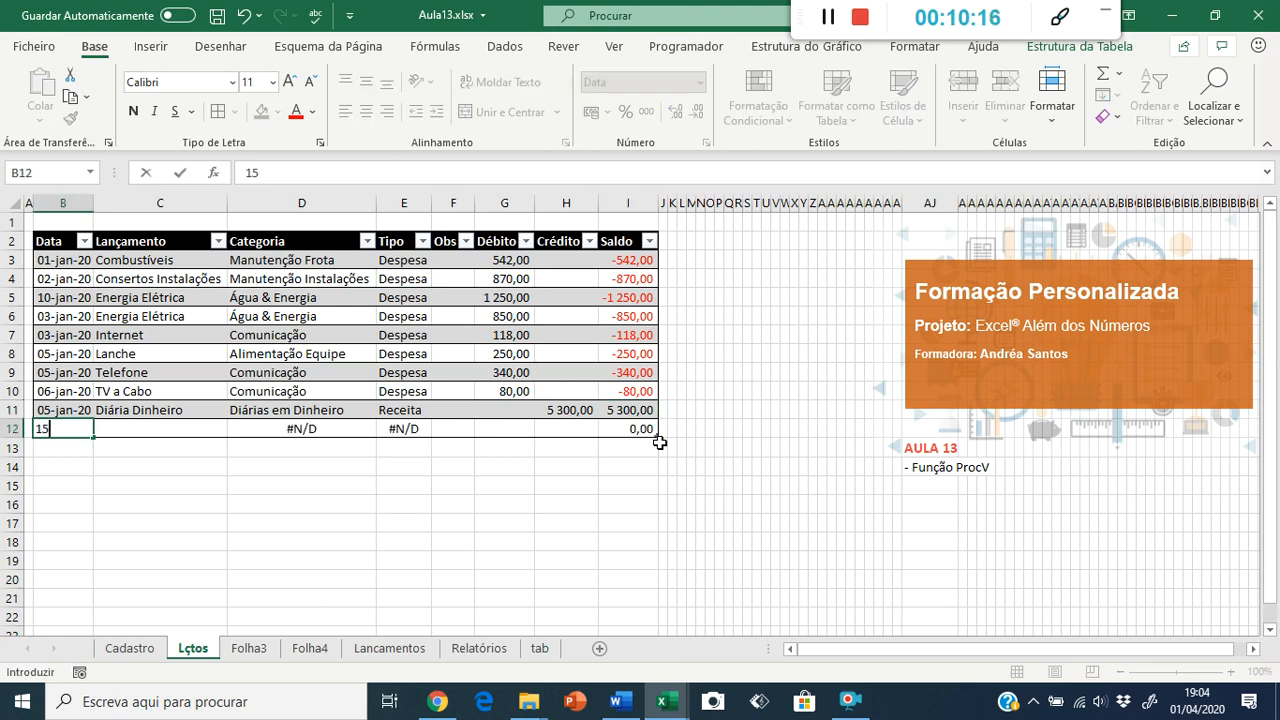
type("/1/20")
key("Tab")
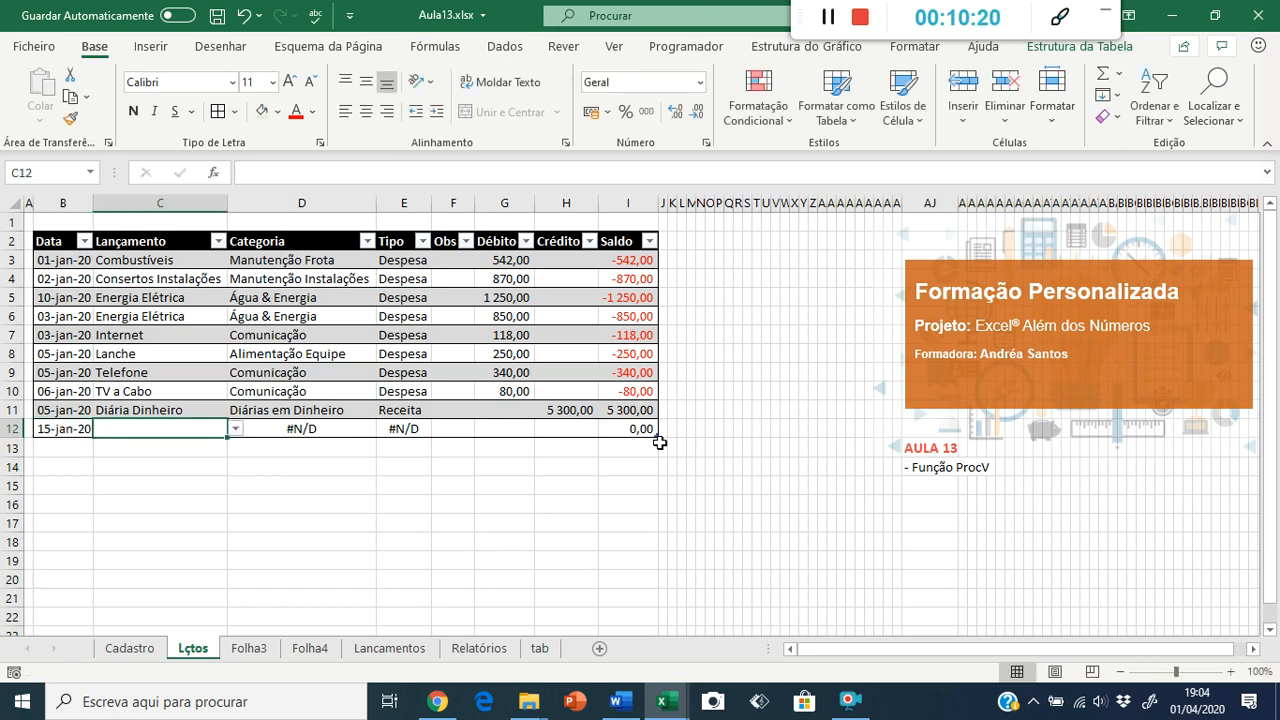
Step: Choose Anuidade Cartão de Crédito Corporativo as the Lançamento in C12 and autofit column C
left_click(236, 428)
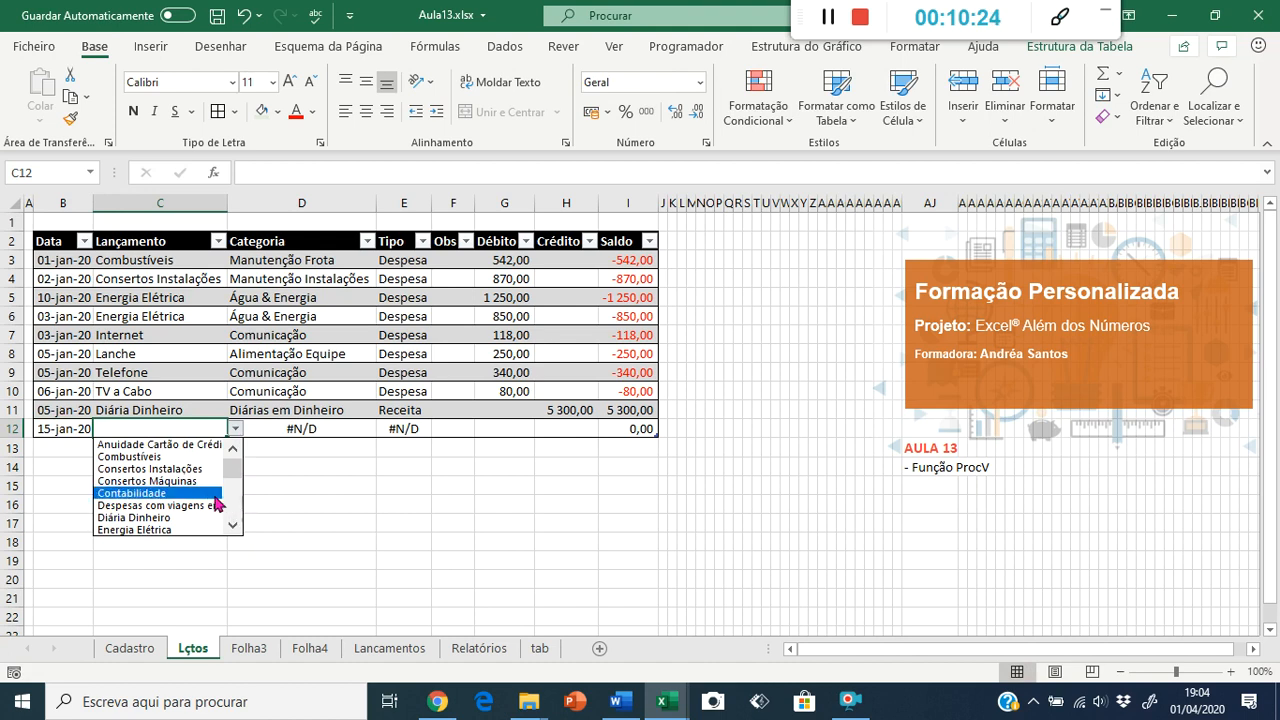
left_click(180, 445)
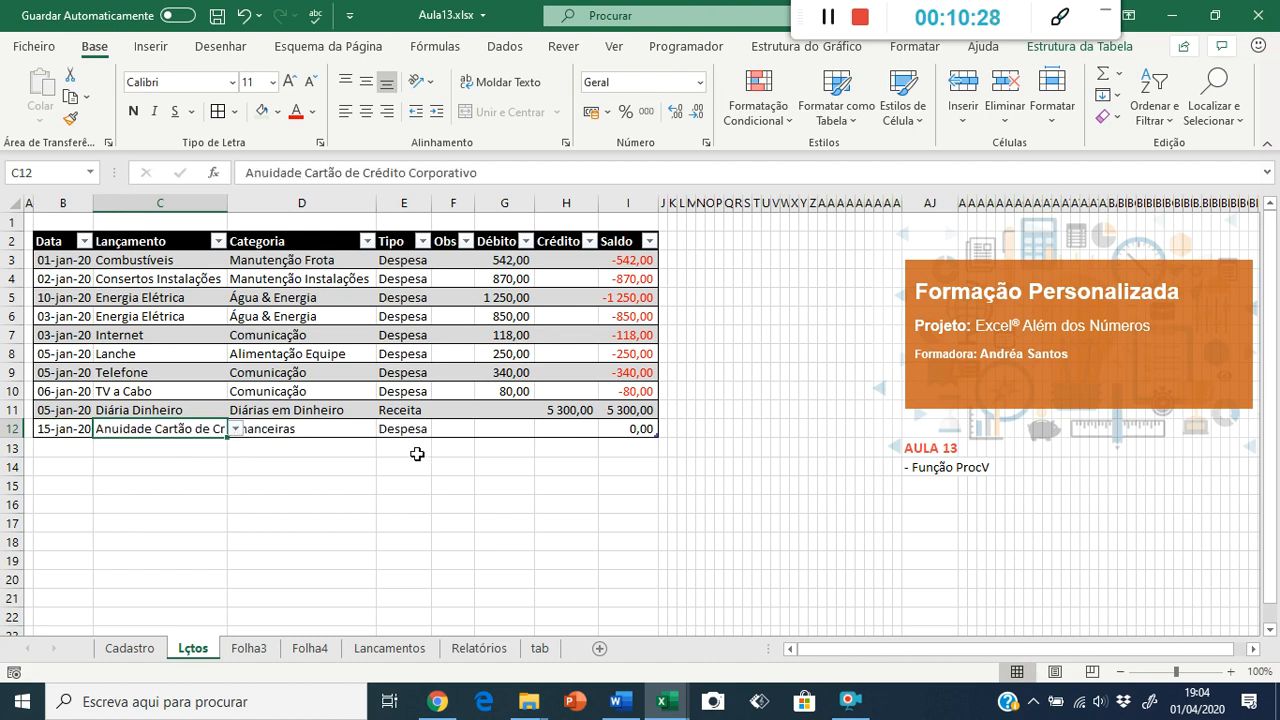
left_click(271, 462)
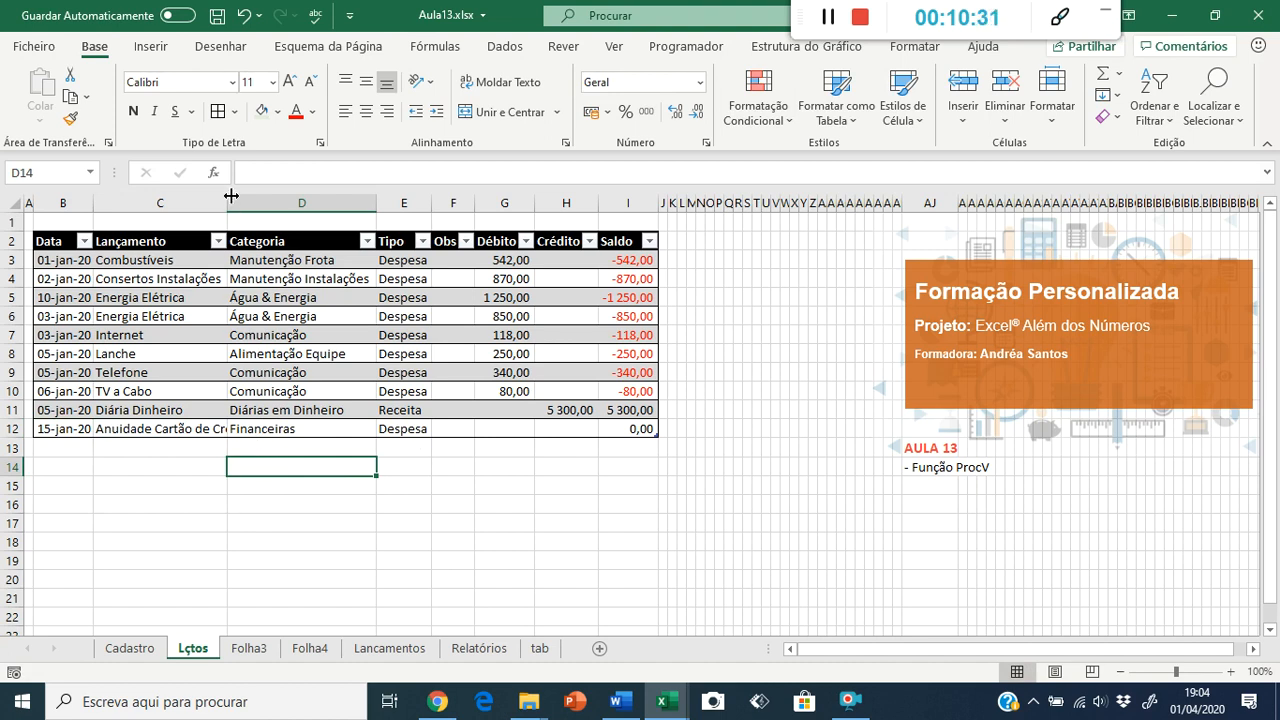
double_click(228, 200)
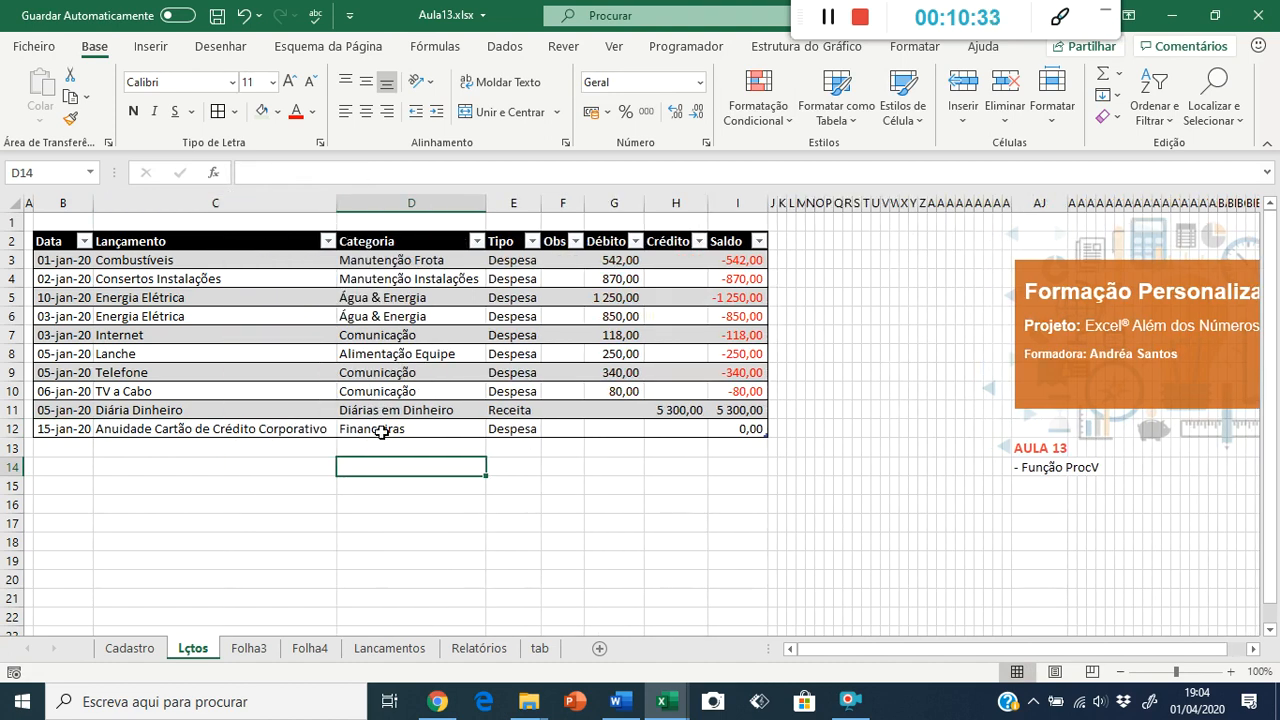
Step: Check the Categoria and Tipo cells in row 12 and enter a Débito of 154 in G12
left_click(381, 432)
left_click(506, 428)
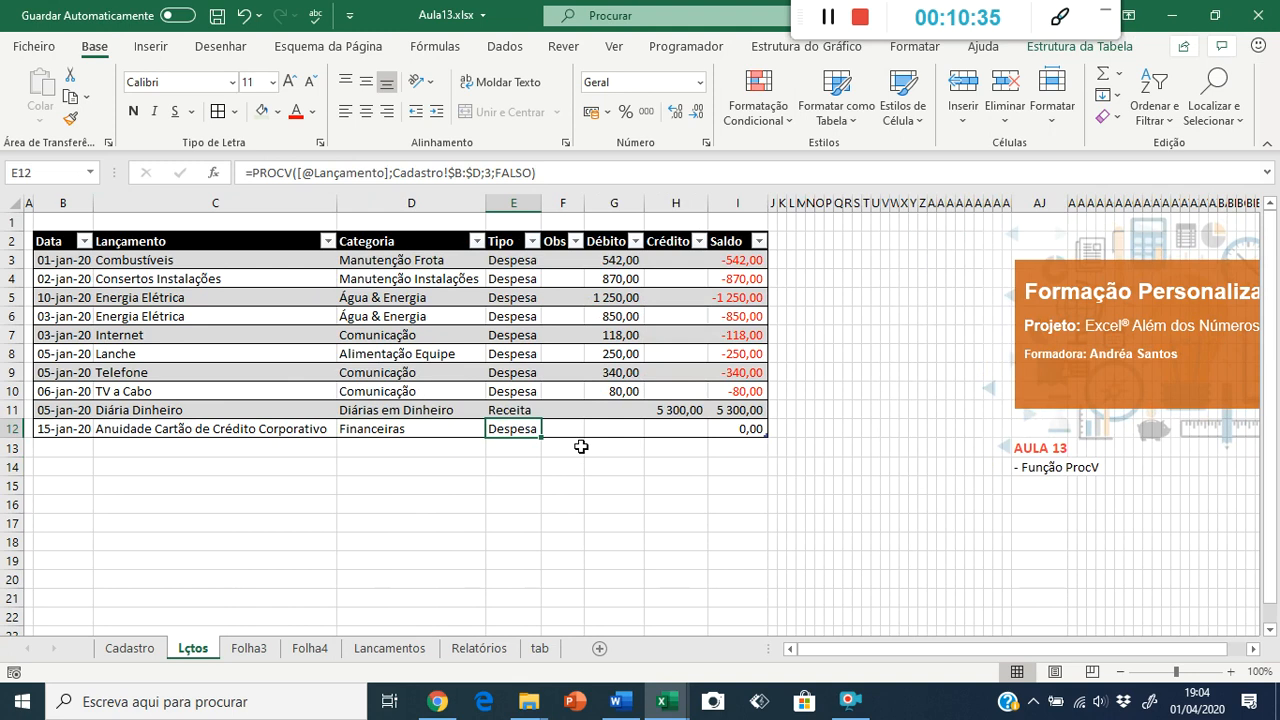
left_click(604, 428)
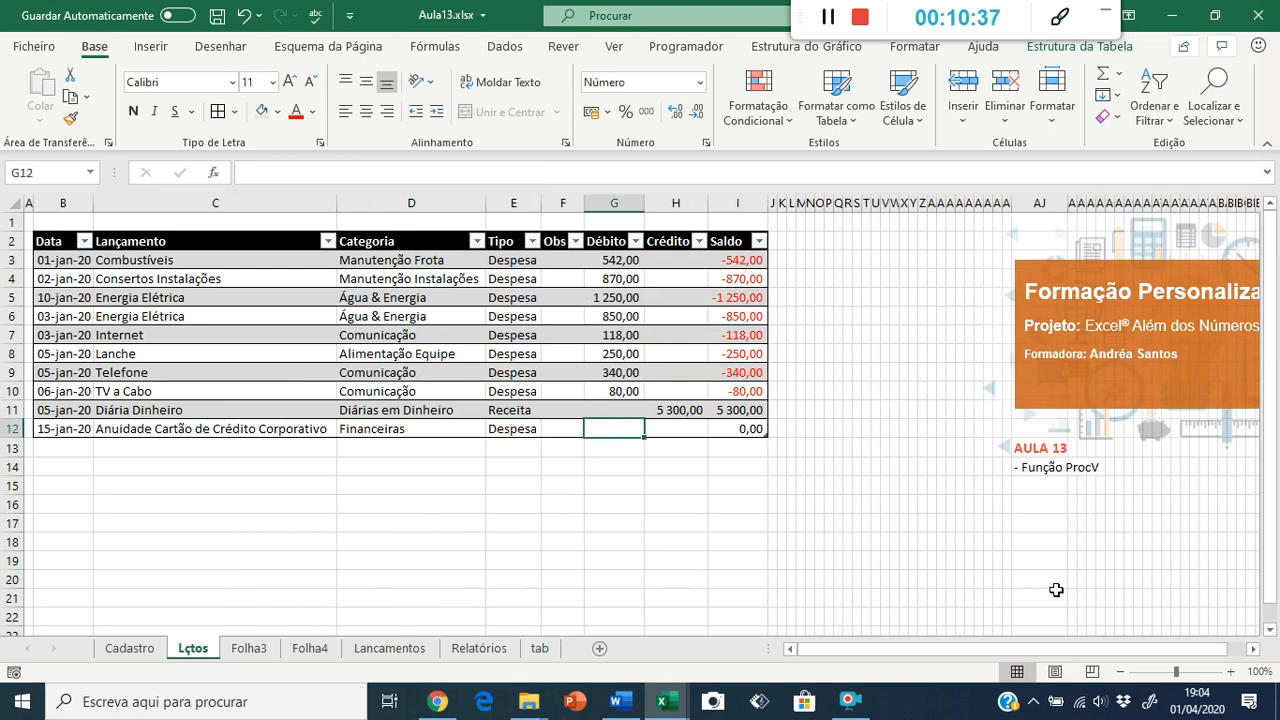
type("1")
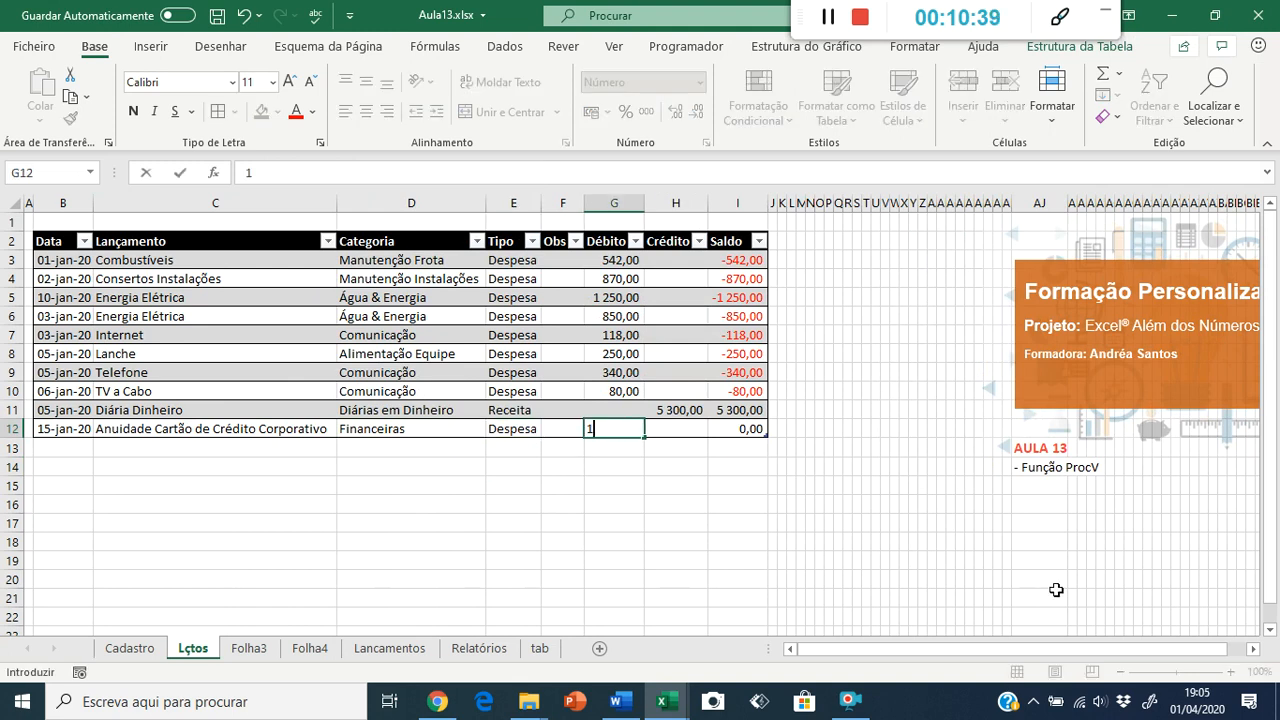
type("54")
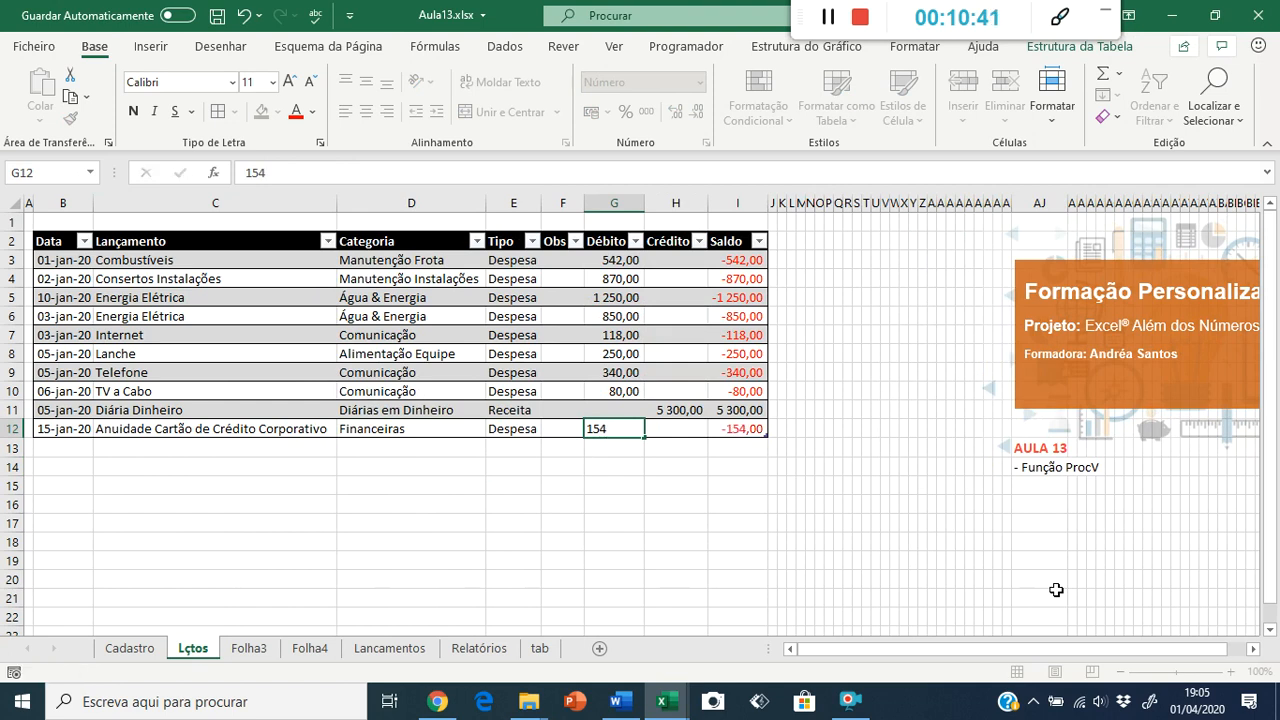
key("Tab")
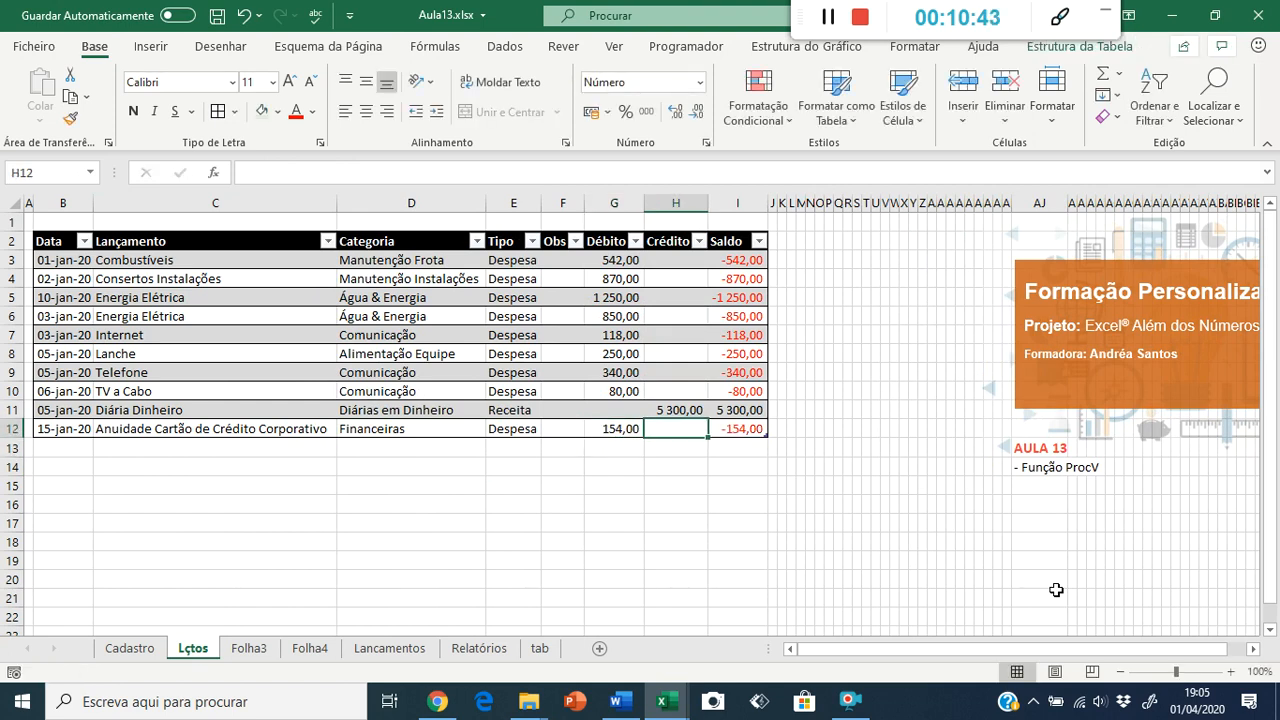
key("Tab")
key("Up")
key("Up")
key("Up")
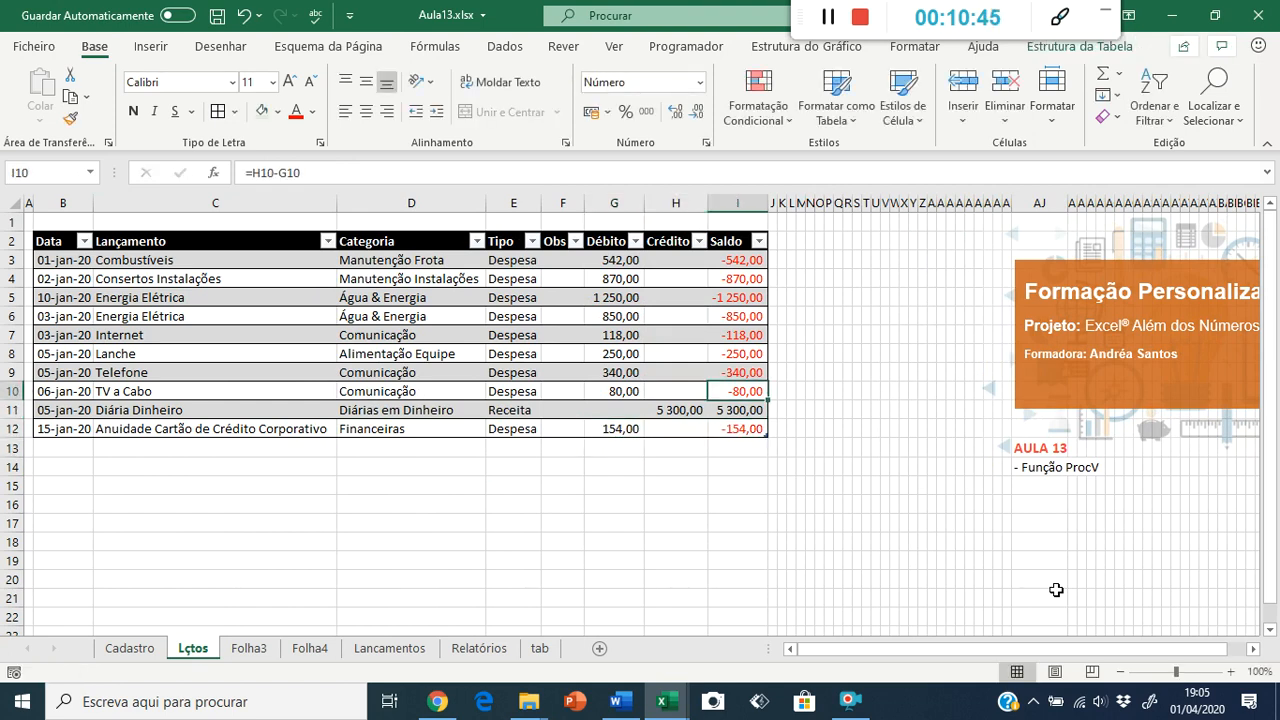
Step: Review the Saldo formulas and the last entries of the Lçtos table, and save the workbook
key("ctrl+Up")
key("Down")
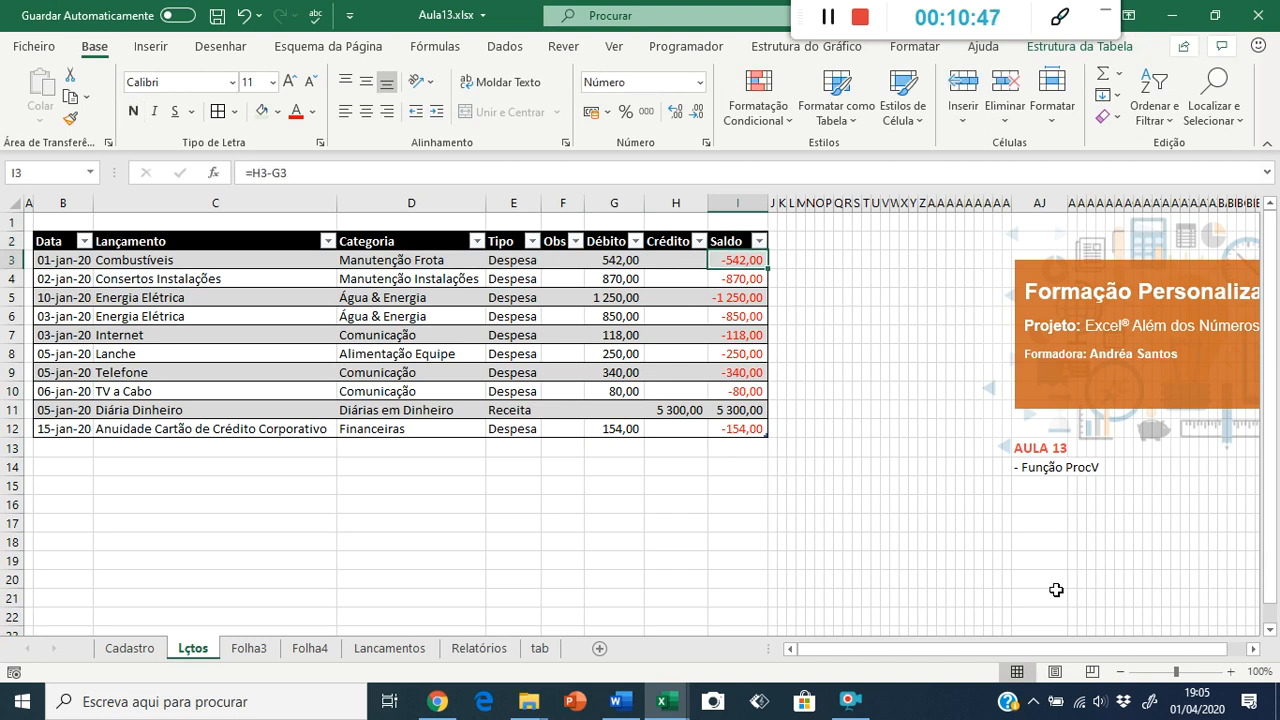
key("Down")
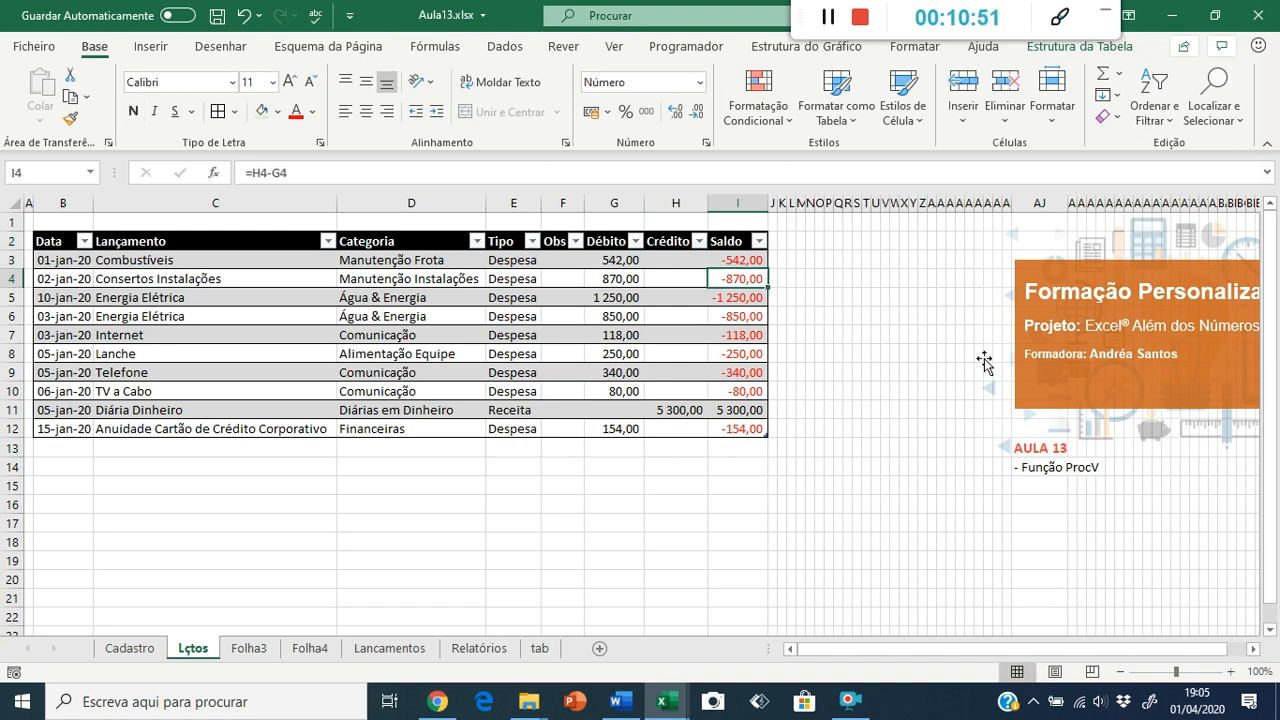
left_click(729, 358)
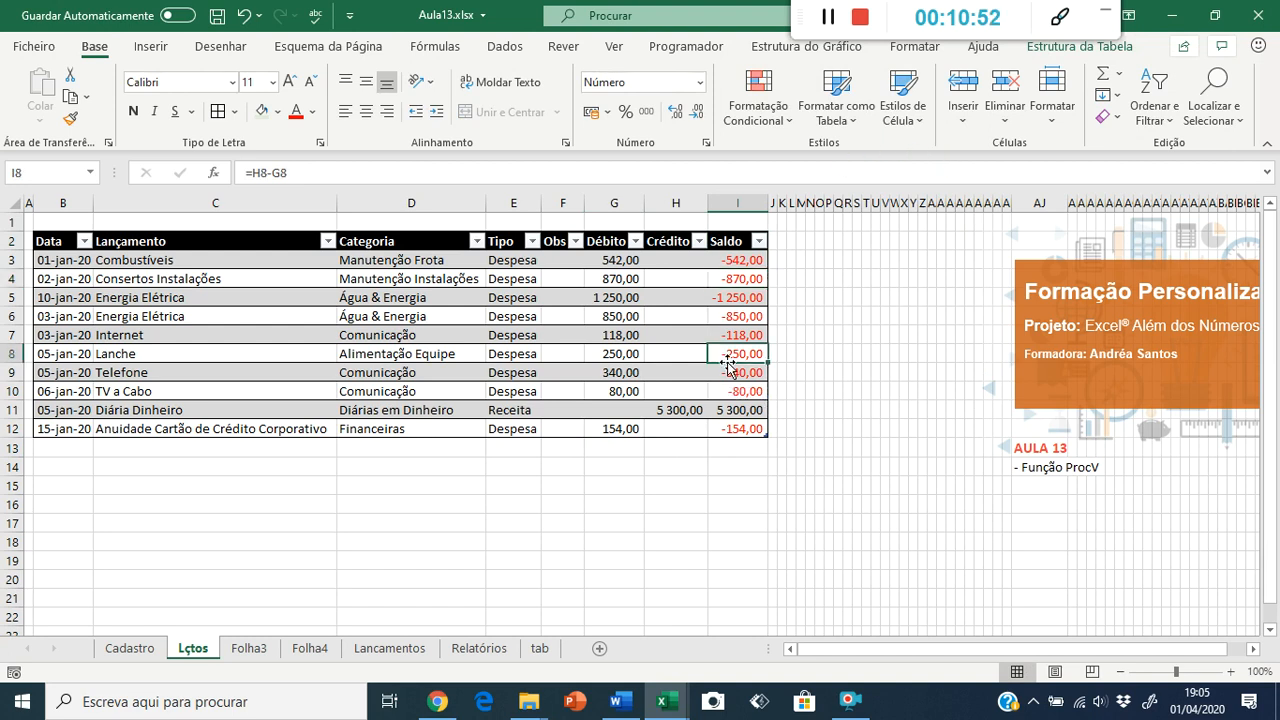
left_click(668, 406)
left_click(611, 426)
left_click(387, 416)
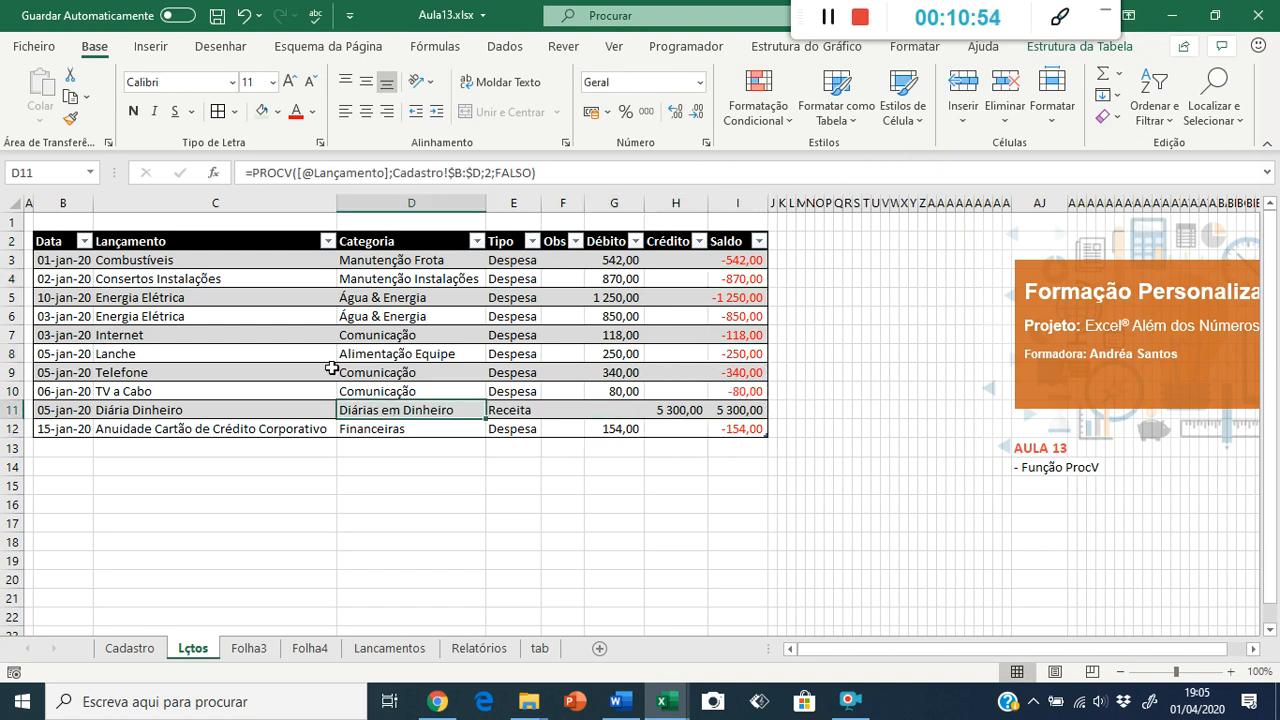
left_click(218, 20)
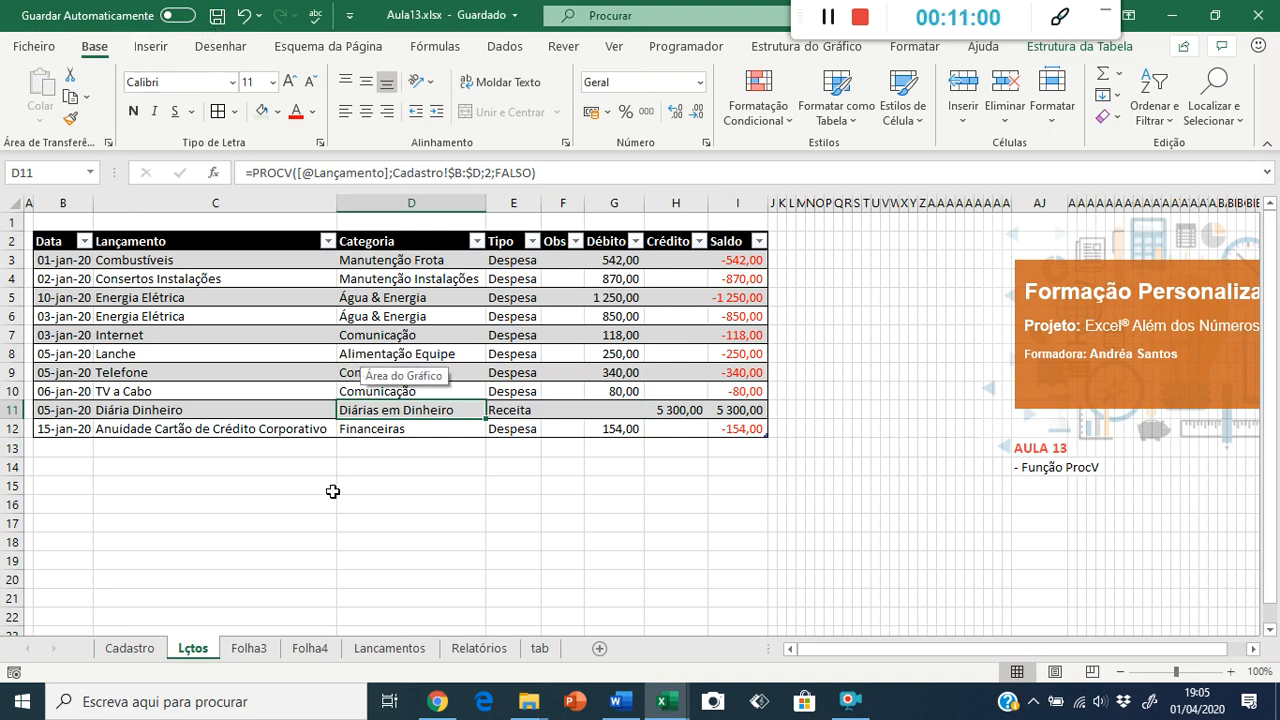
Step: Add a new row at the end of the Lçtos table and enter the date 17/1/20 in B13
left_click(740, 424)
key("Tab")
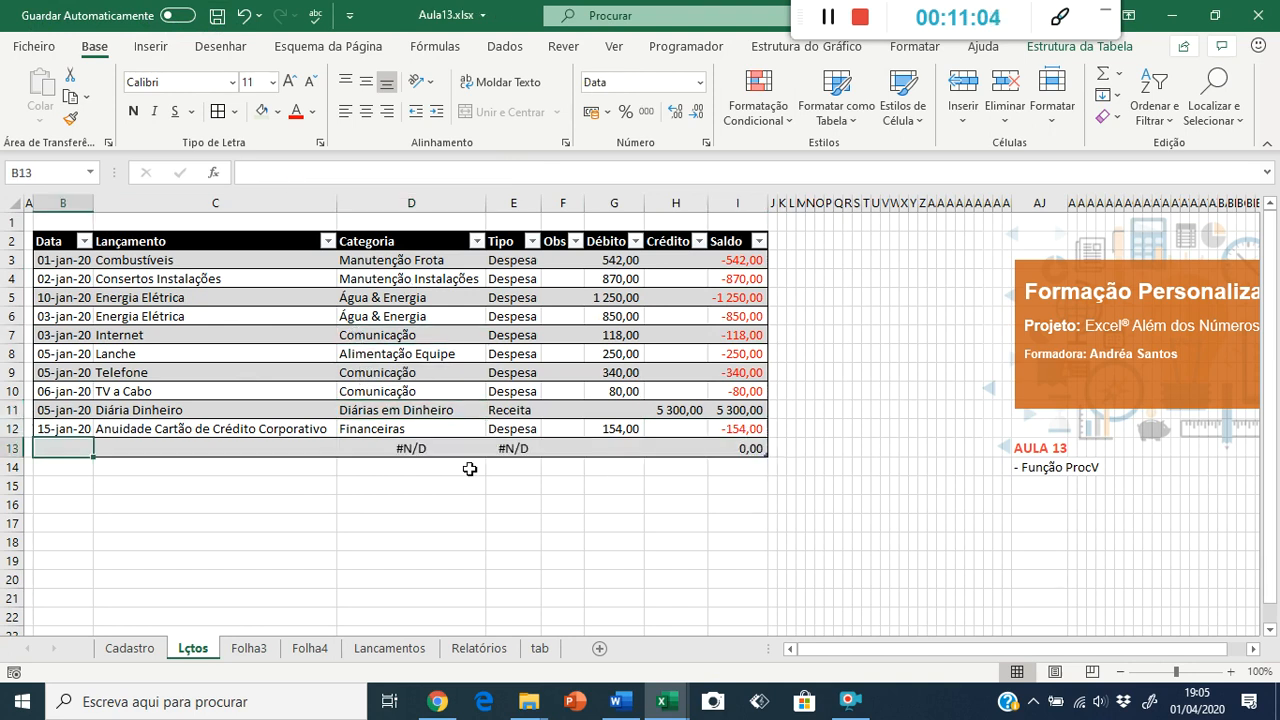
type("17")
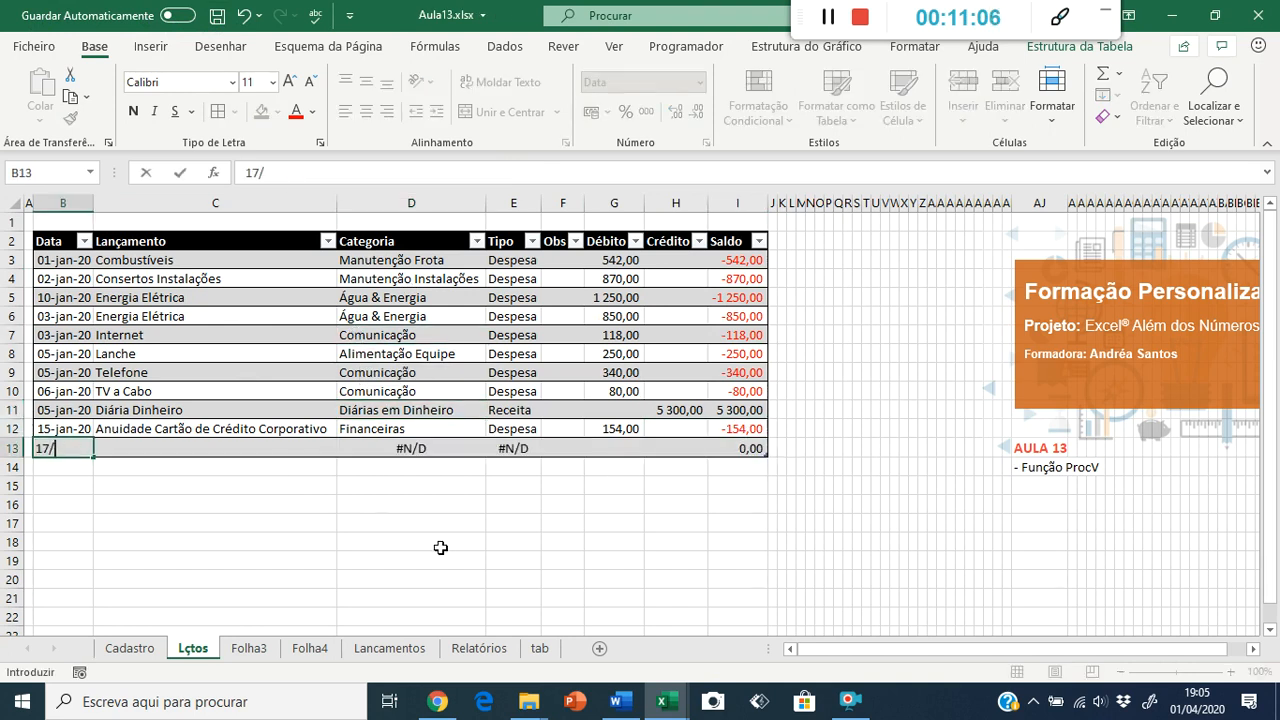
type("/1/20")
key("Right")
key("Right")
key("Right")
key("Right")
key("Right")
key("Right")
key("Right")
key("Right")
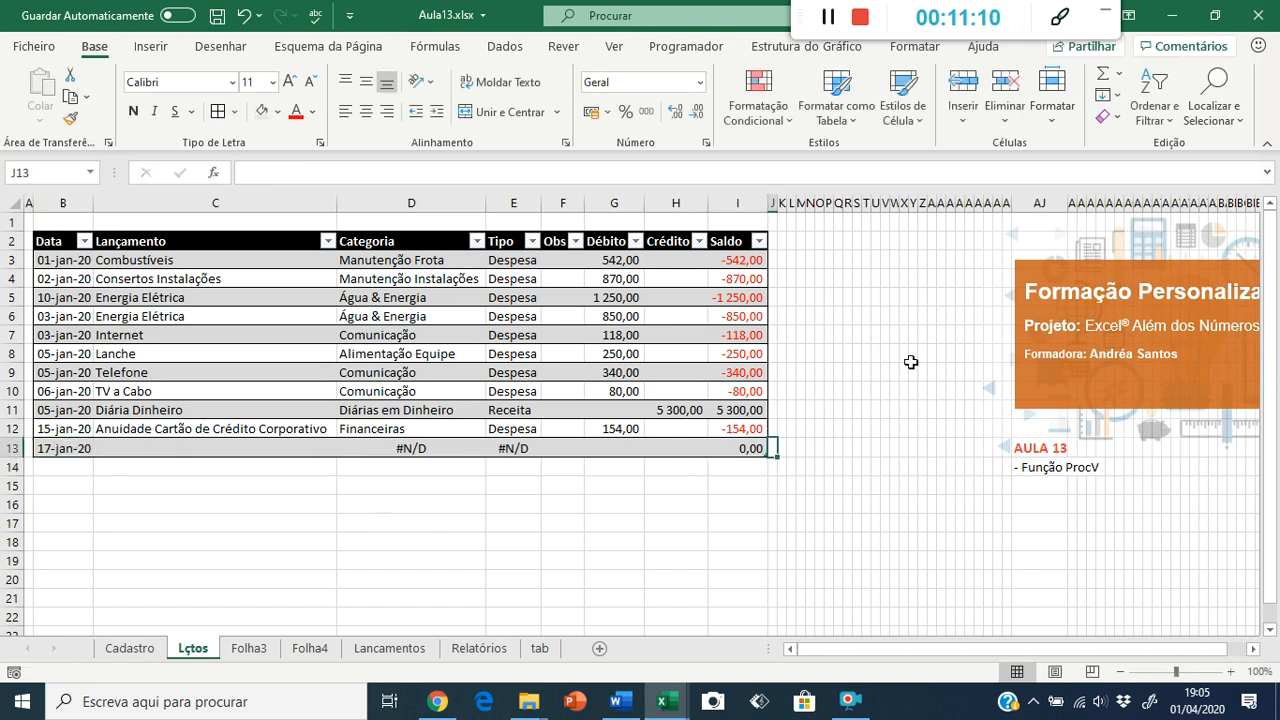
Step: Choose Consertos Máquinas as the Lançamento in C13 and autofit the Categoria column D
left_click(160, 448)
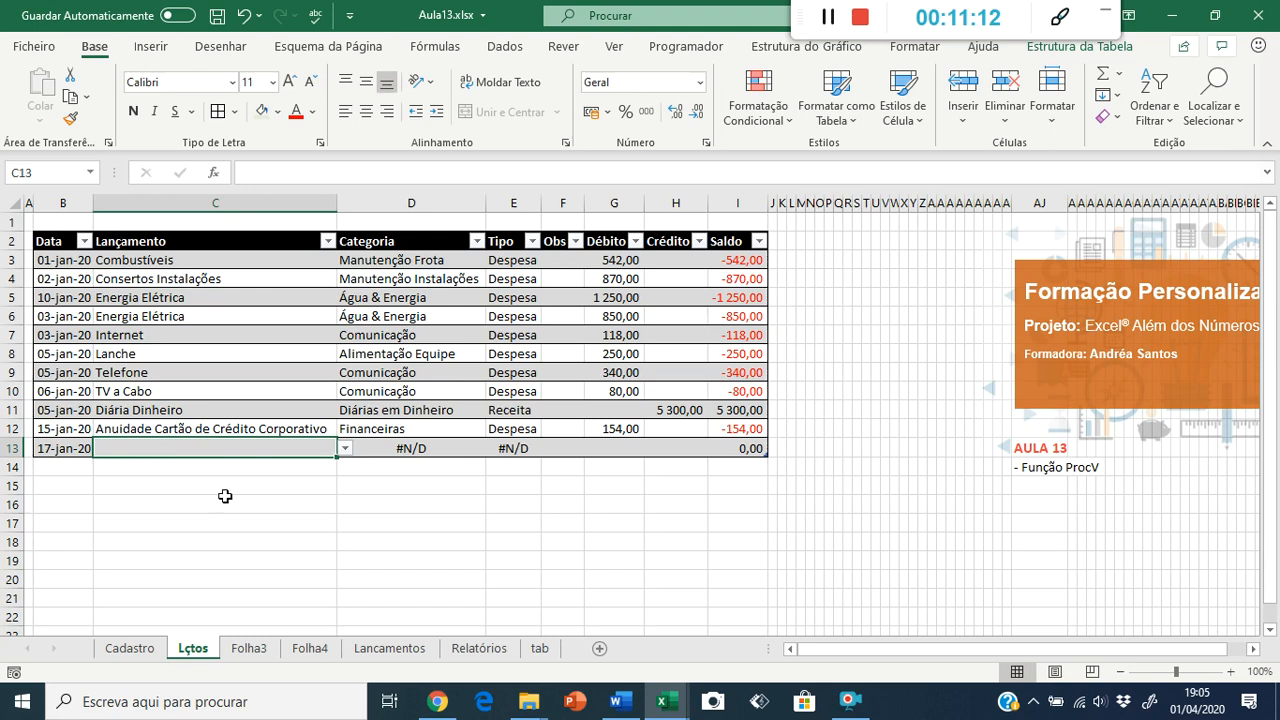
left_click(345, 449)
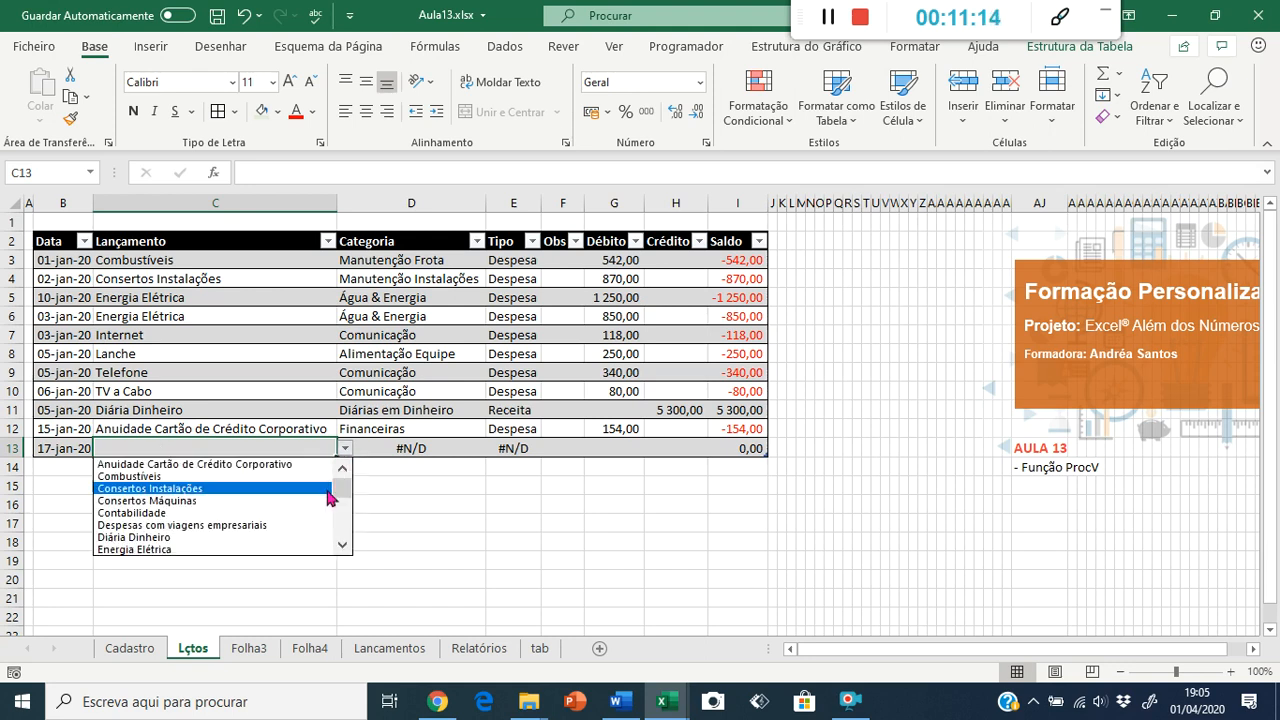
left_click(265, 510)
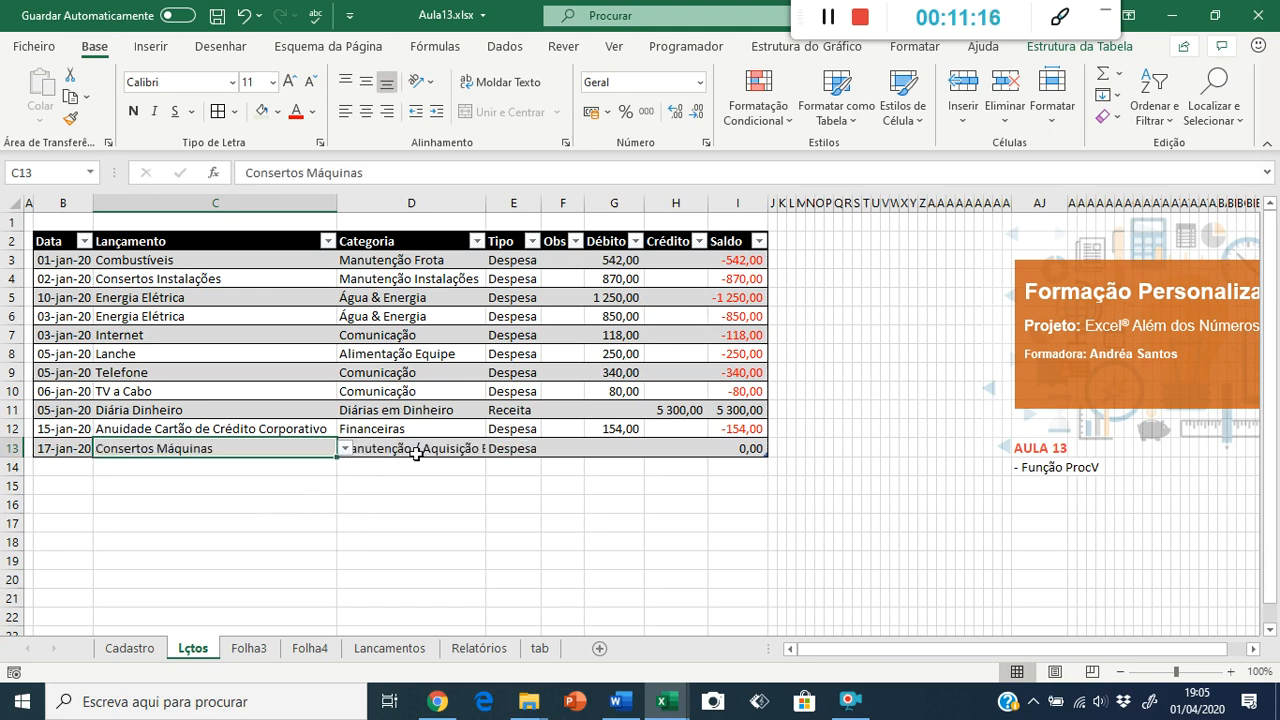
left_click(443, 445)
double_click(486, 203)
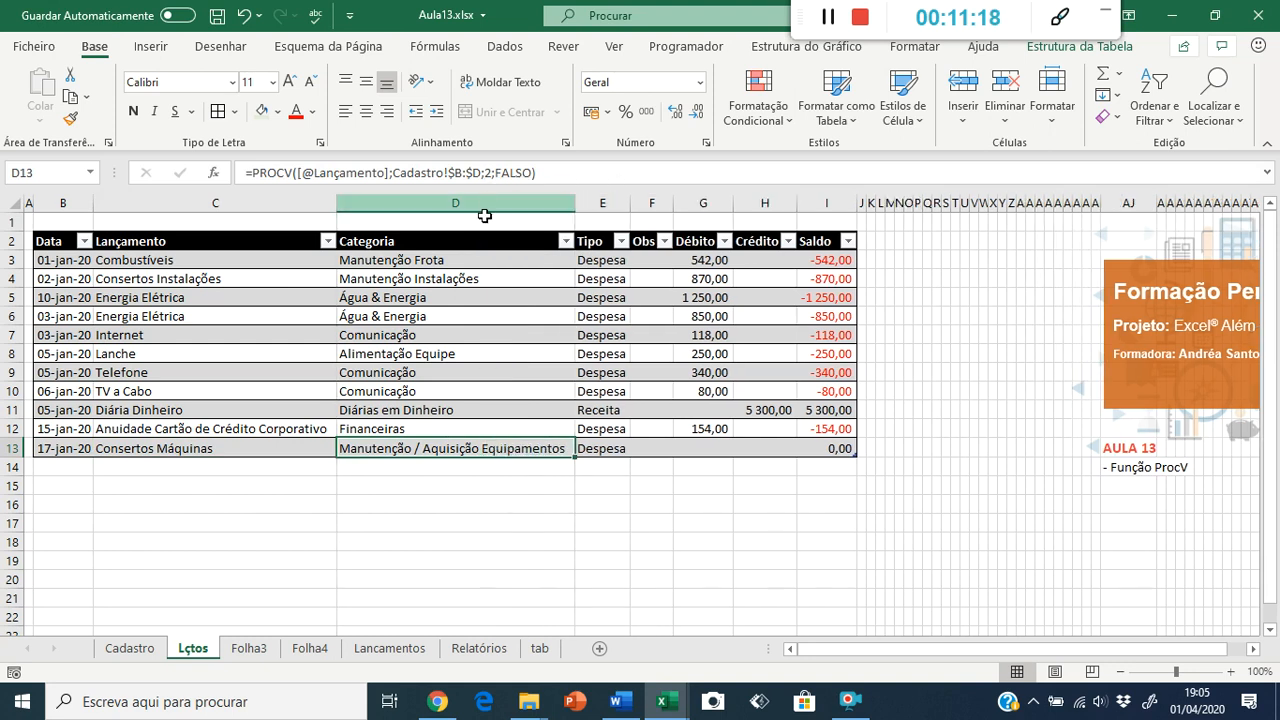
Step: Enter a Débito of 900 in G13 for the Consertos Máquinas entry
left_click(695, 446)
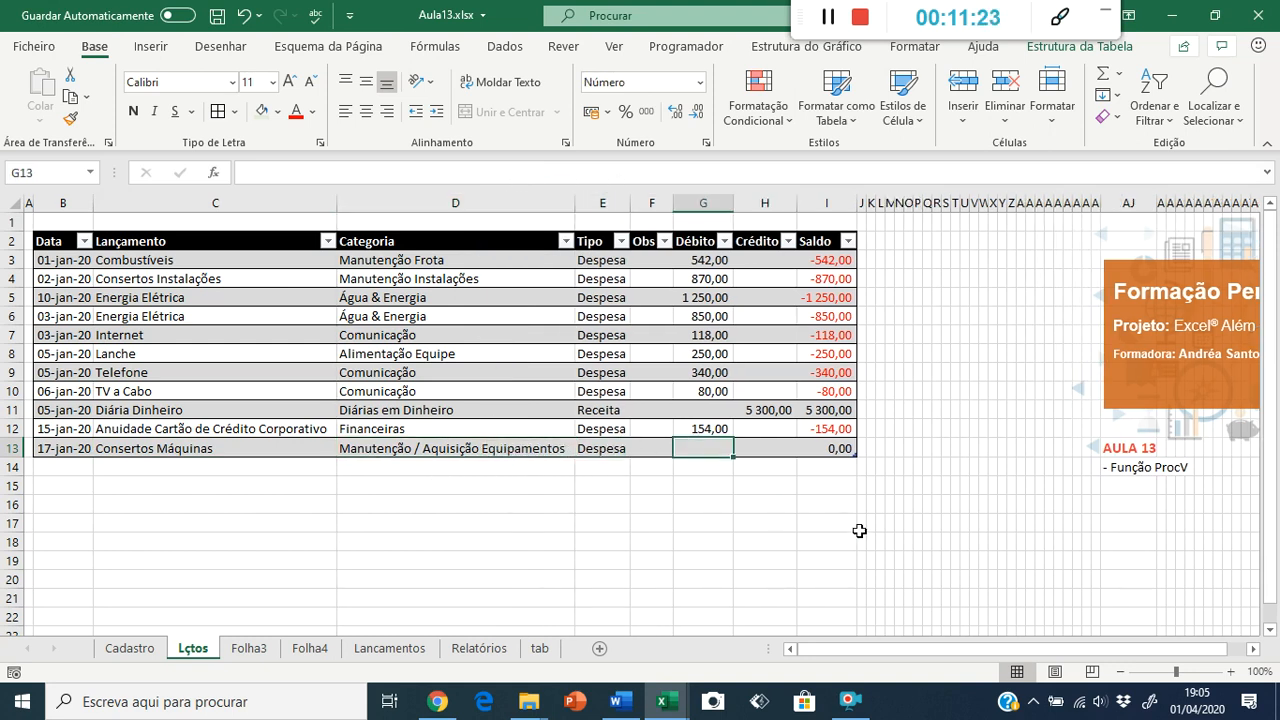
type("9")
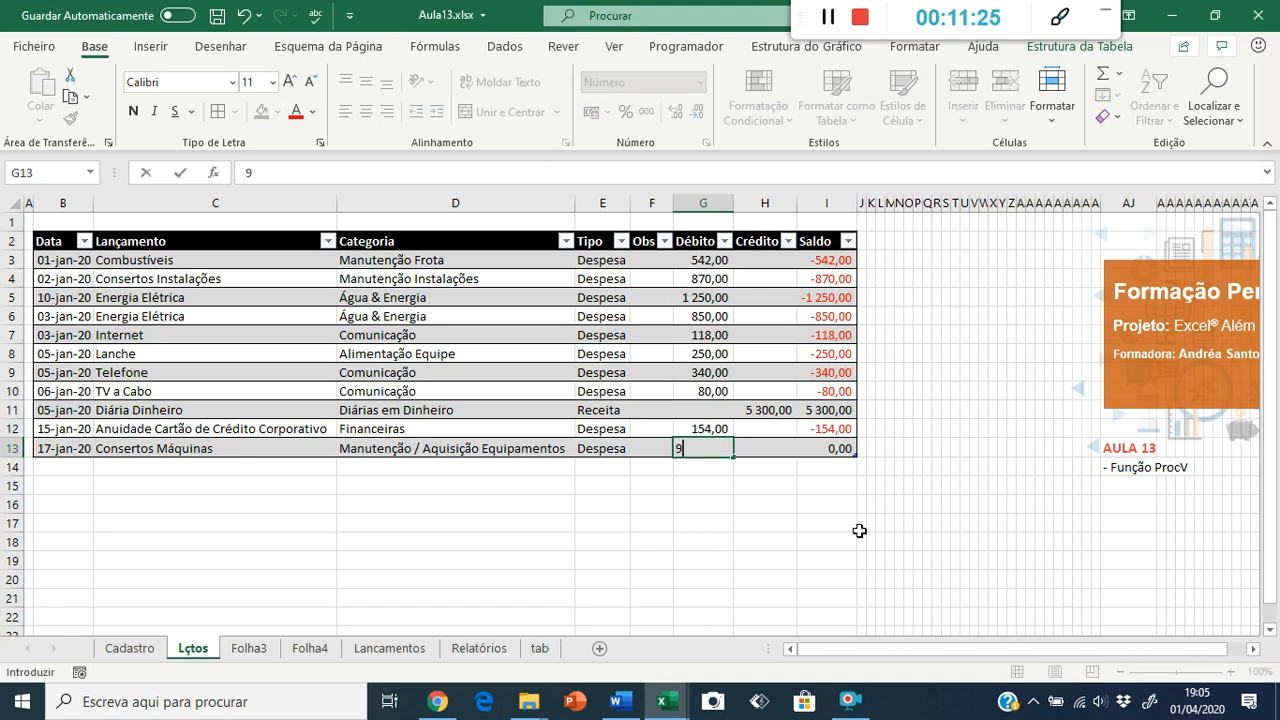
key("Return")
key("Up")
key("Right")
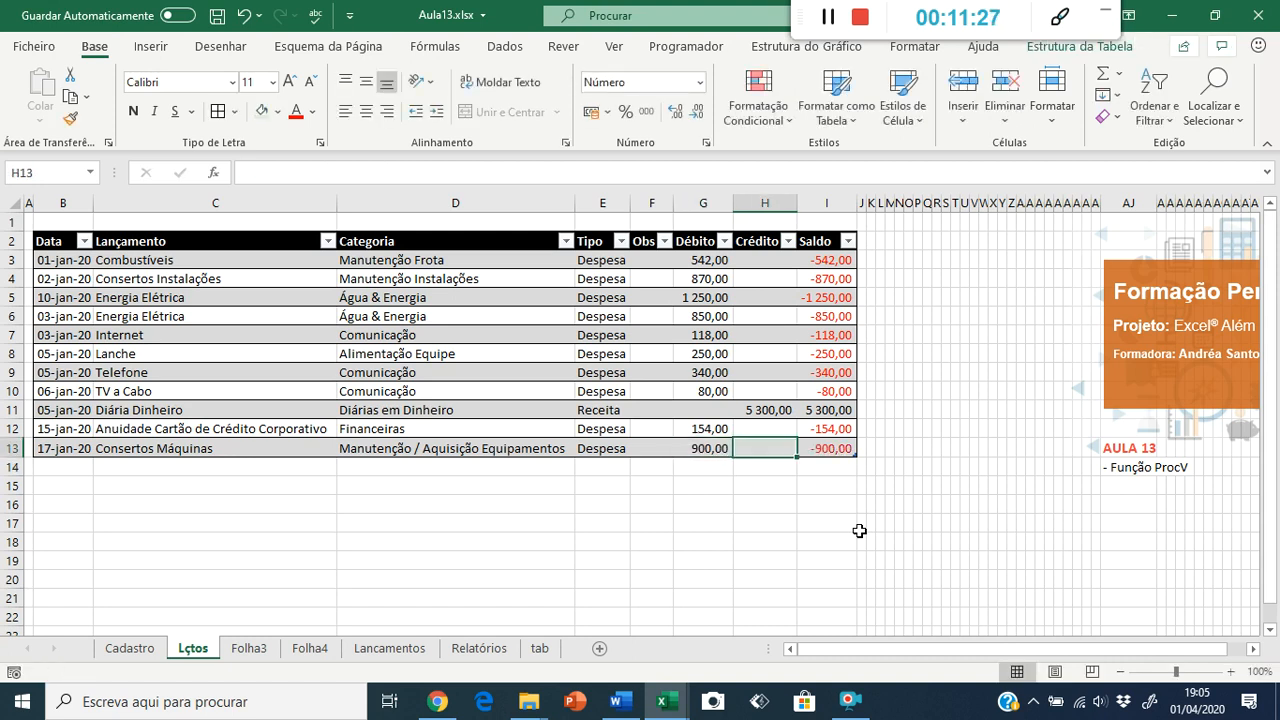
Step: Examine the Saldo column from the header down to I13, checking the formula in individual rows
key("Right")
key("ctrl+shift+Up")
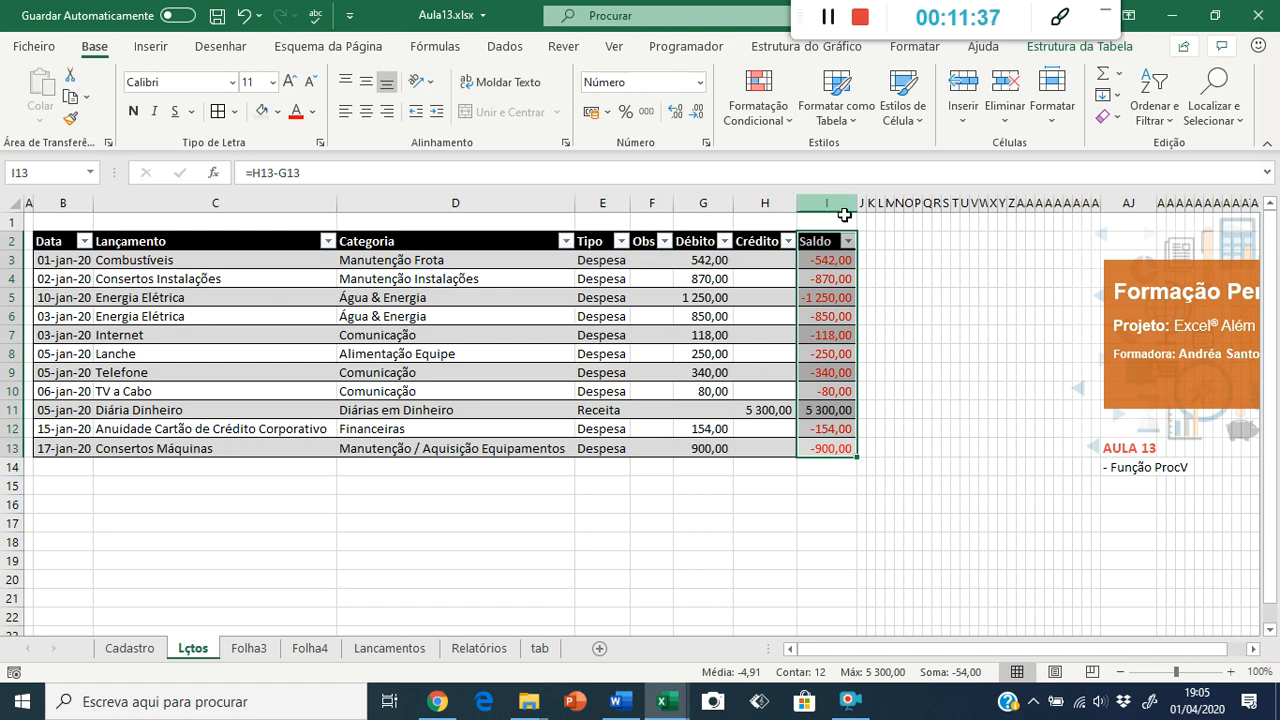
left_click(842, 259)
left_click(846, 278)
left_click(848, 336)
left_click(851, 388)
left_click(857, 444)
left_click(848, 451)
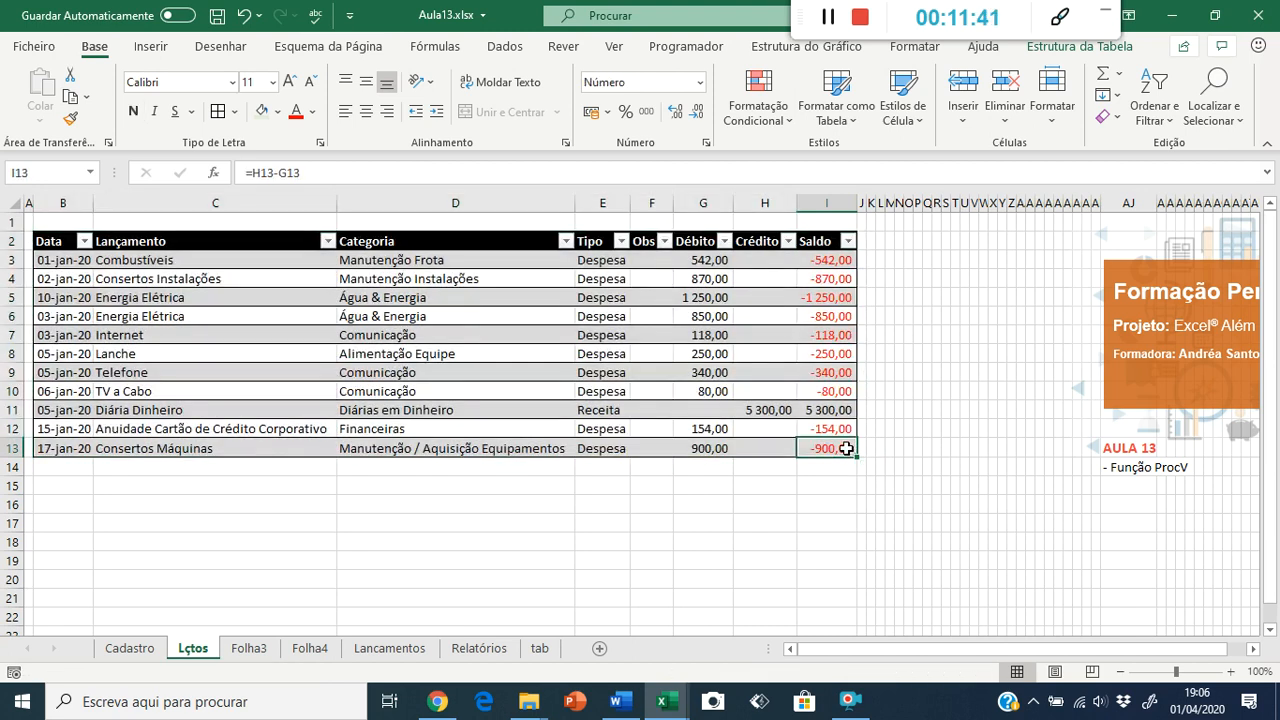